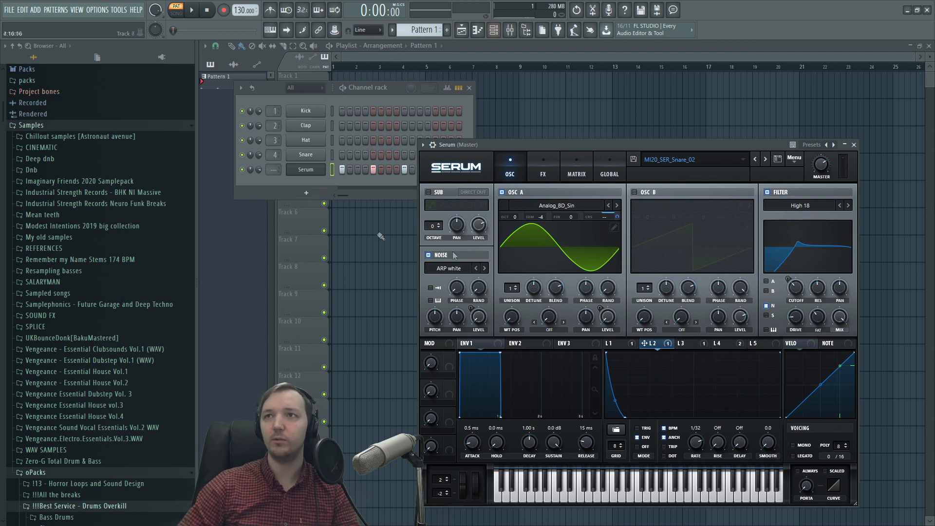
- Play the pattern to audition the Serum snare presets MI20_SER_Snare_02 through MI20_SER_Snare_05, and examine the last preset's LFO settings
left_click(401, 92)
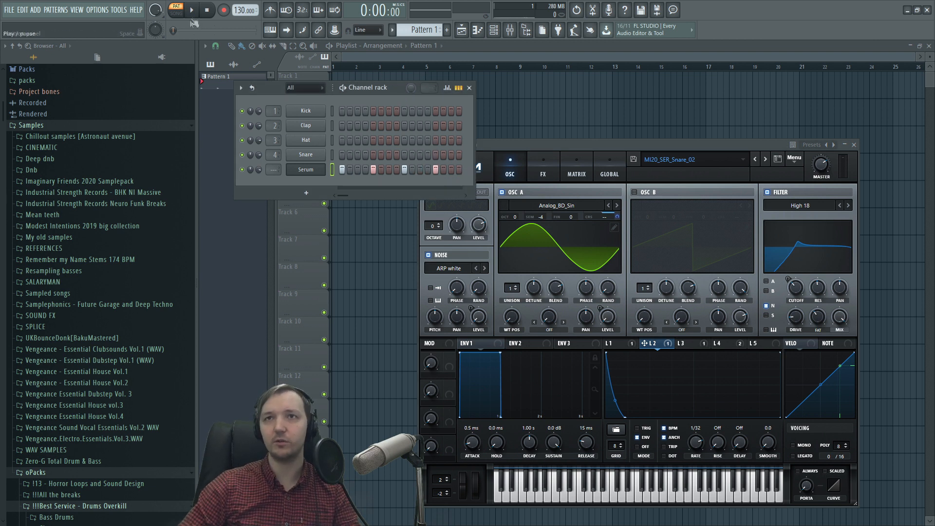
key("space")
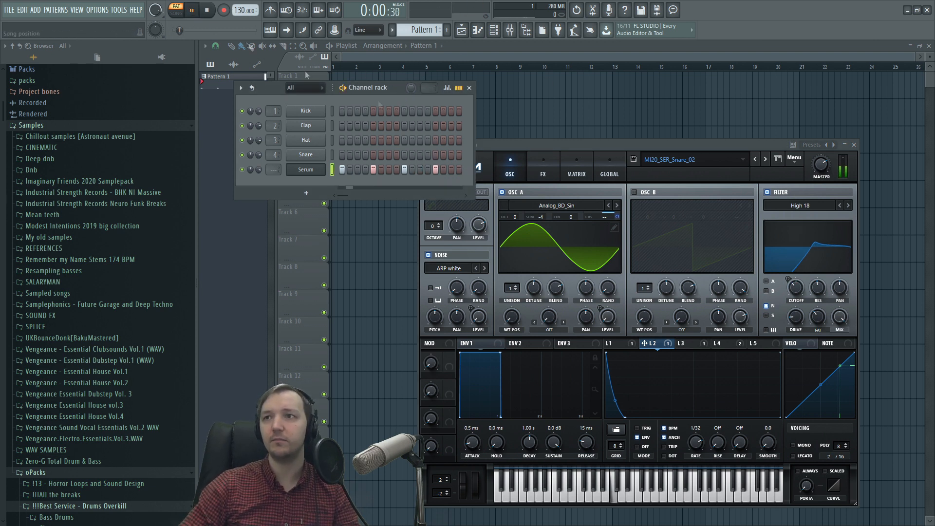
key("space")
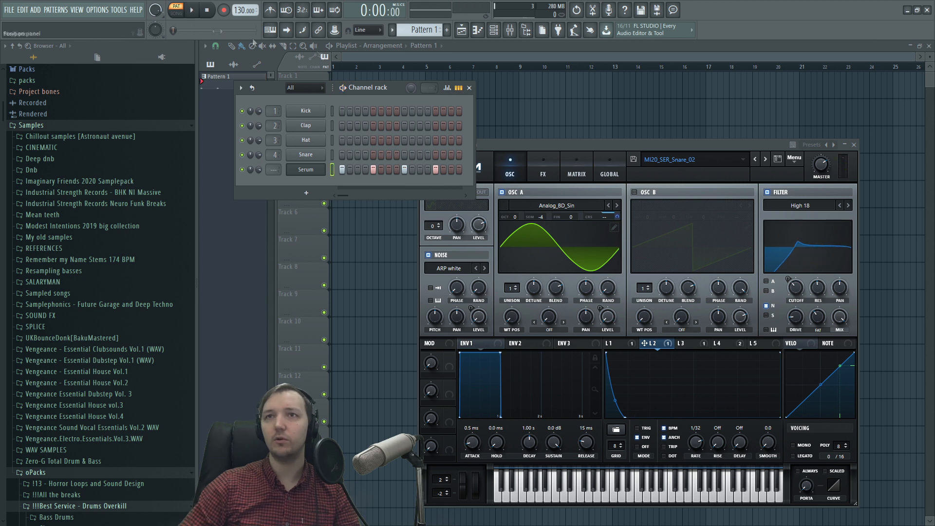
left_click(195, 10)
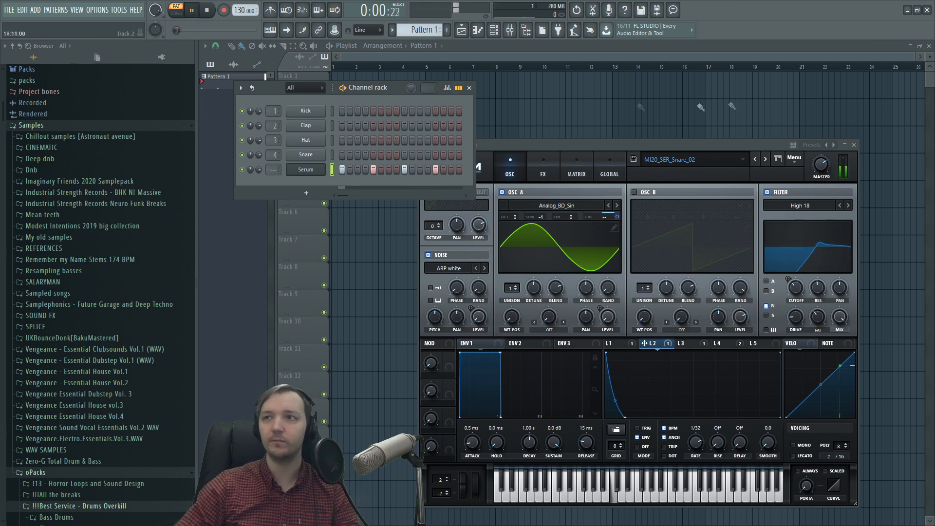
left_click(769, 162)
left_click(770, 162)
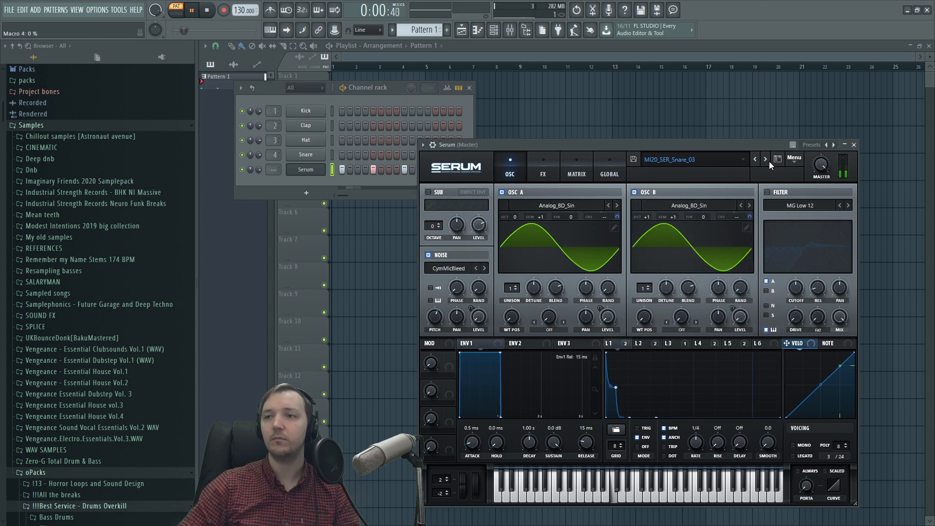
left_click(767, 159)
left_click(767, 160)
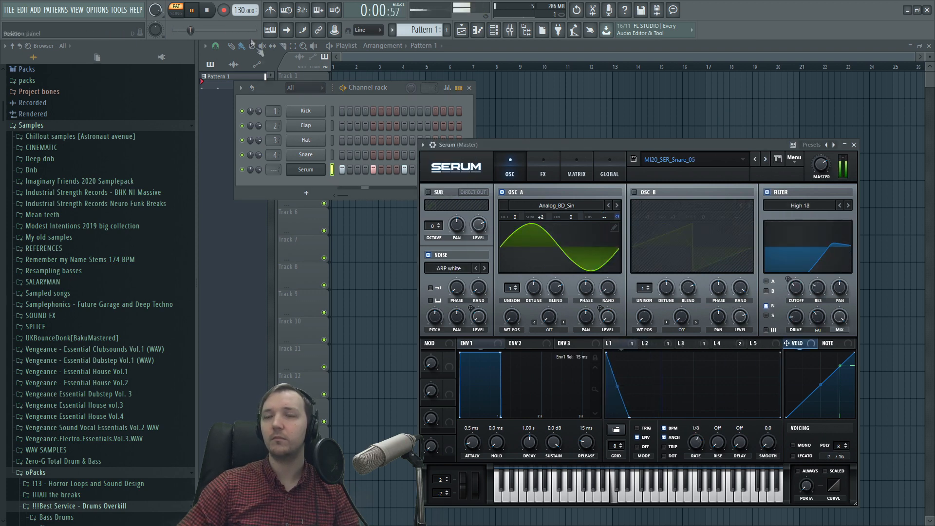
left_click(207, 10)
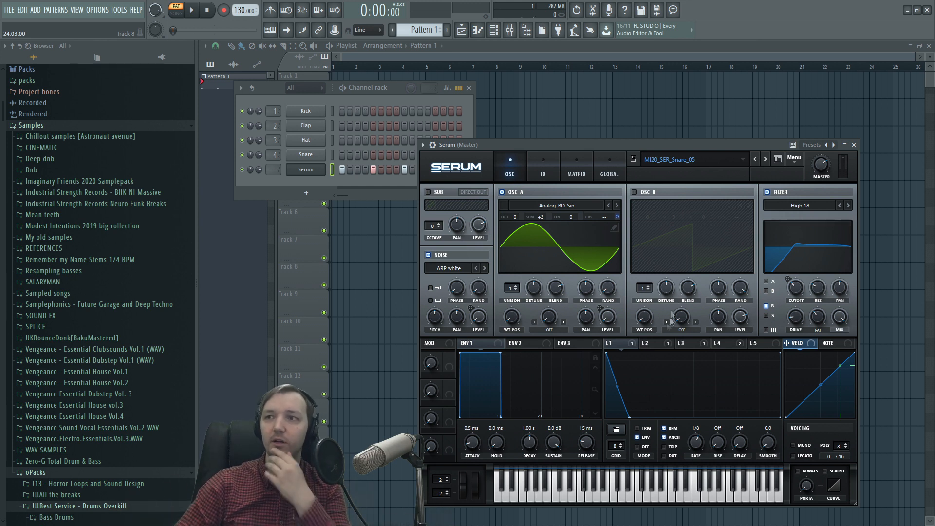
left_click(651, 344)
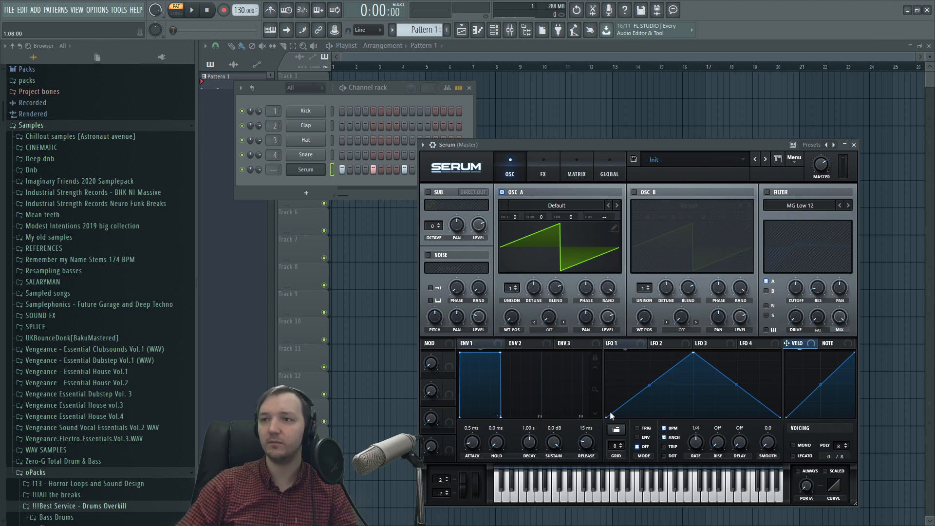
- Reshape LFO 1 into a straight ramp falling from maximum to zero early in the cycle, and load Analog_BD_Sin in oscillator A
left_click_drag(606, 414, 606, 352)
left_click_drag(695, 355, 643, 450)
double_click(701, 413)
left_click_drag(701, 413, 933, 466)
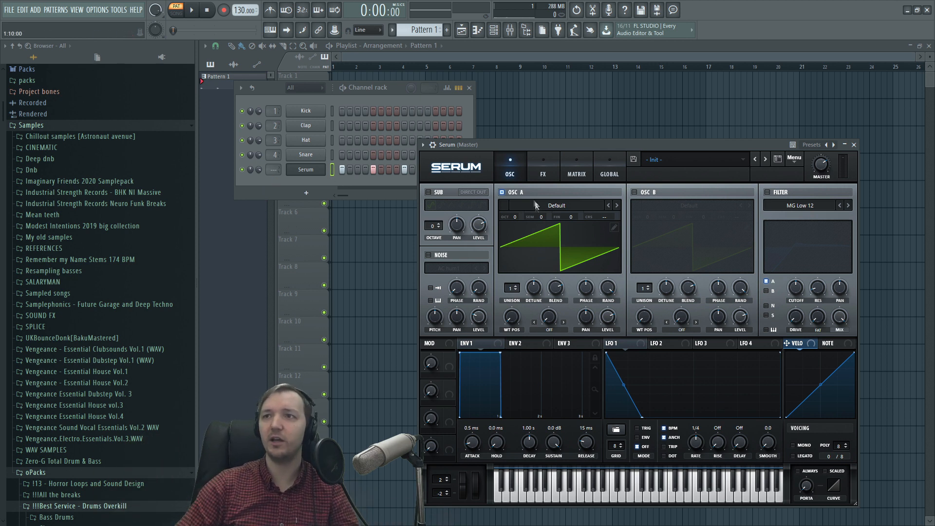
left_click(617, 206)
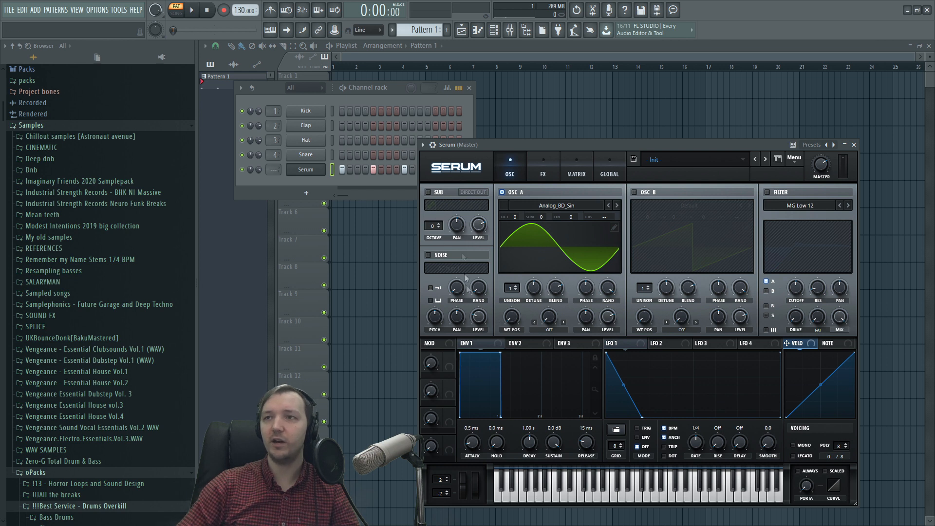
- Bend LFO 1's ramp into a slightly shorter convex curve, and set the LFO to ENV mode with a 1/8 rate
left_click_drag(627, 384, 627, 371)
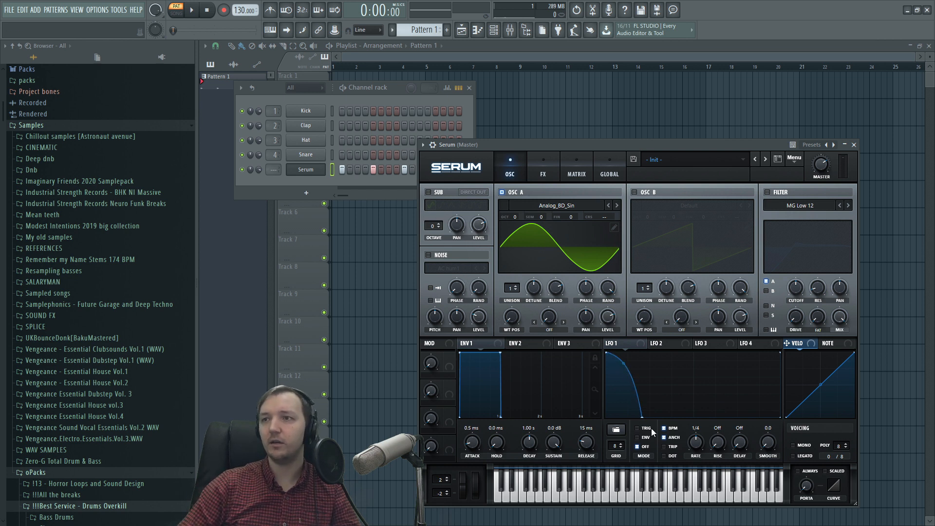
left_click_drag(644, 419, 634, 426)
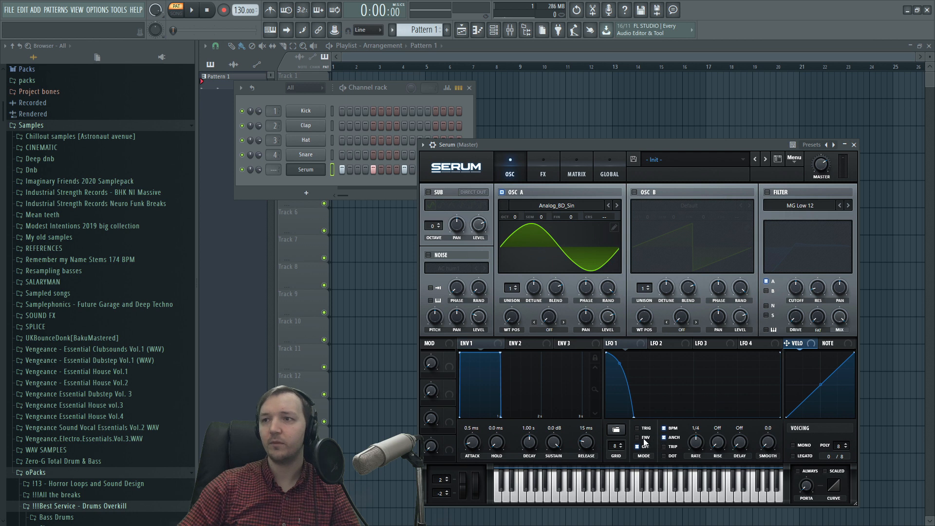
left_click_drag(694, 444, 697, 438)
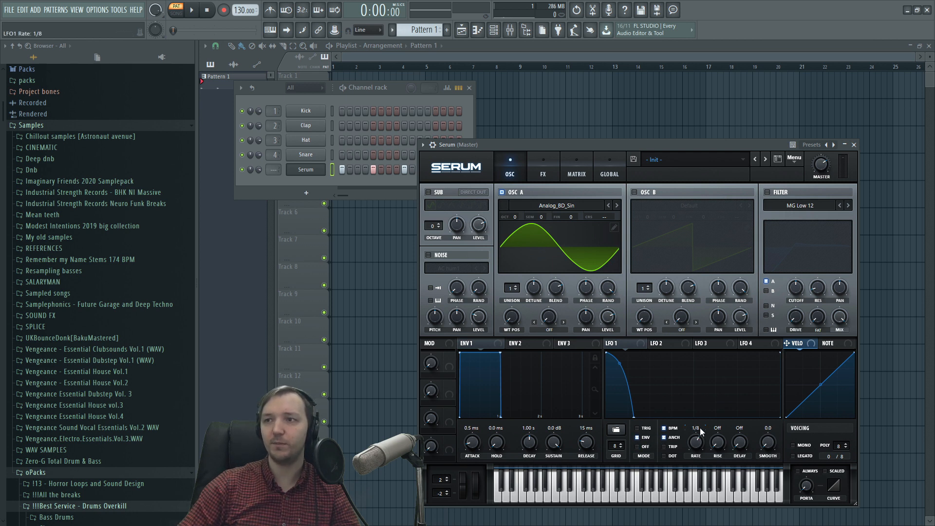
- Set oscillator A's level to 0% and modulate it with LFO 1 while the pattern plays
key("space")
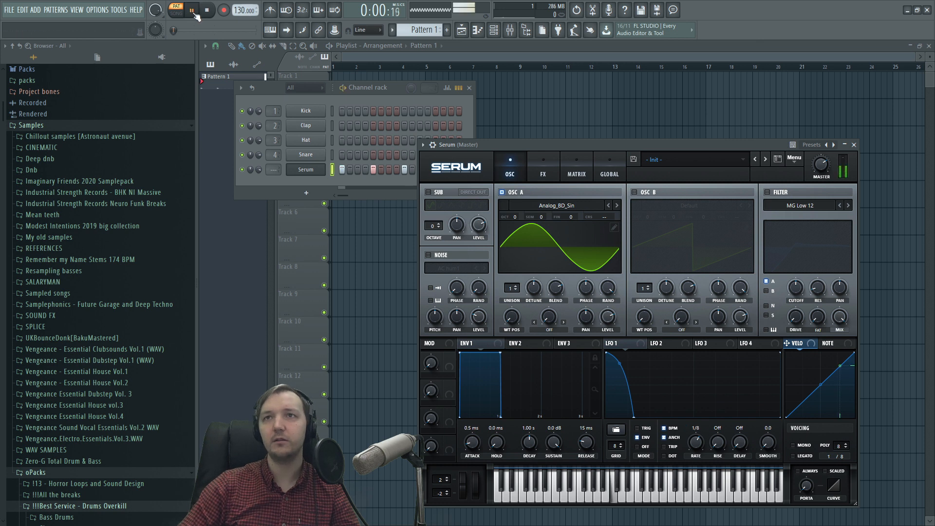
left_click_drag(634, 345, 609, 317)
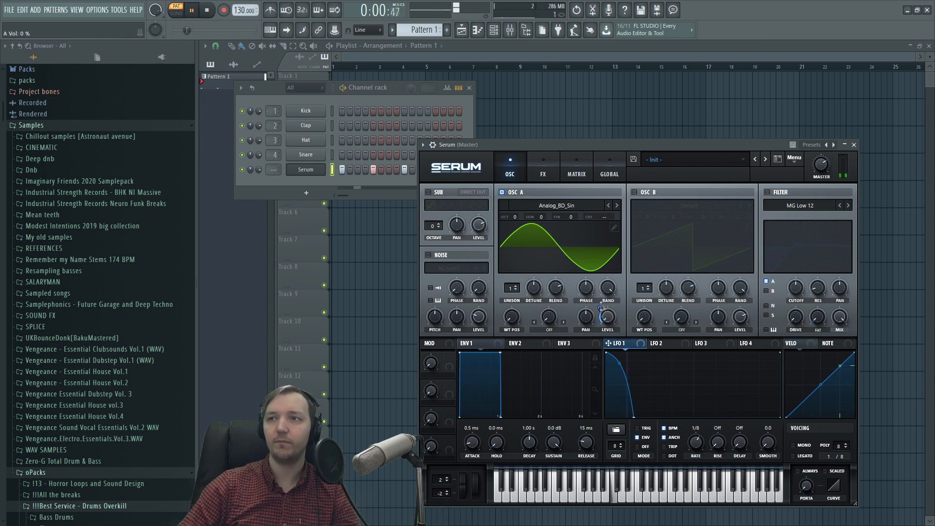
left_click(207, 10)
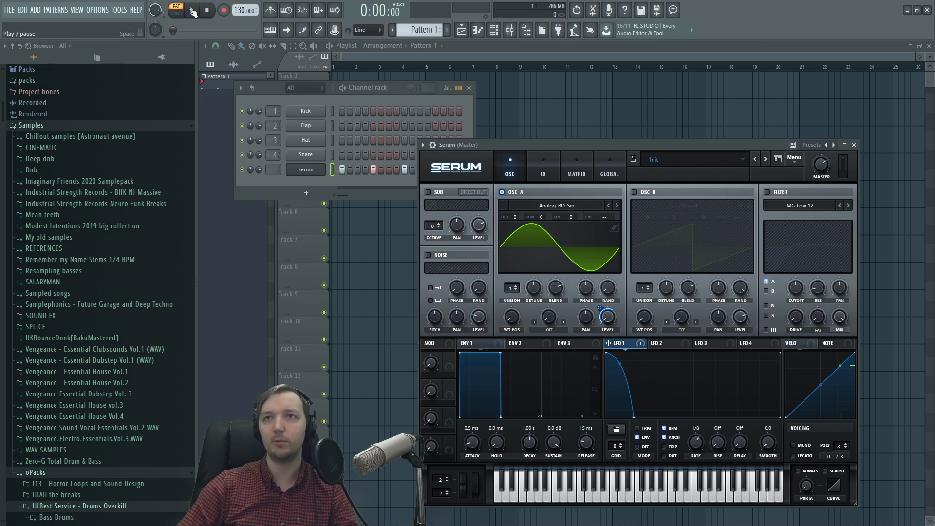
- Set the project tempo to 174 BPM and play the pattern briefly to hear the change
mouse_move(240, 10)
left_mouse_down()
mouse_move(239, 0)
mouse_move(239, 9)
left_mouse_up()
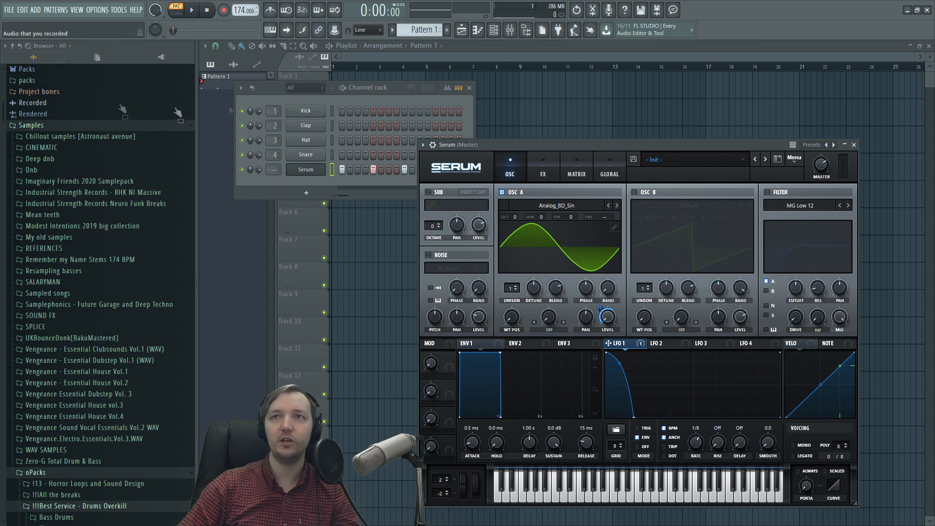
key("space")
left_click(208, 10)
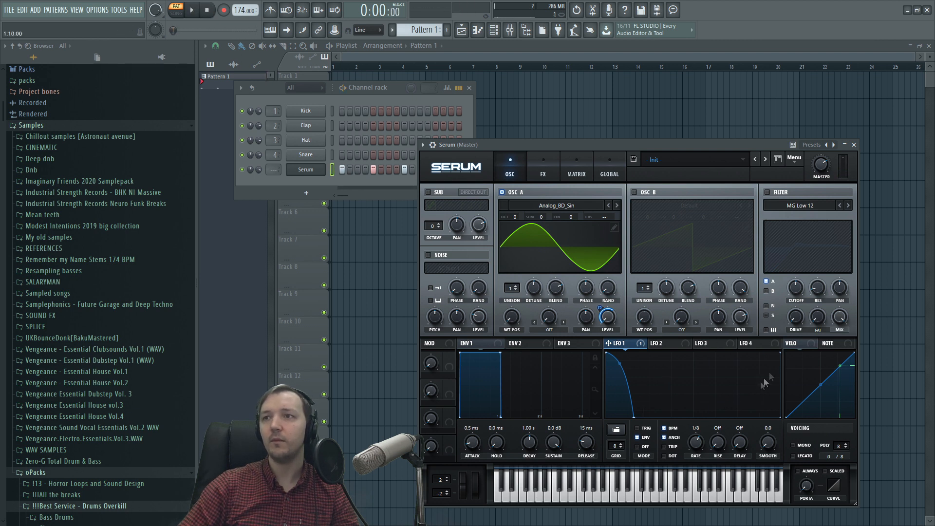
- Shape LFO 2 with an early peak and a concave decay, and use it to modulate the level of an enabled ARP white noise oscillator
left_click(678, 344)
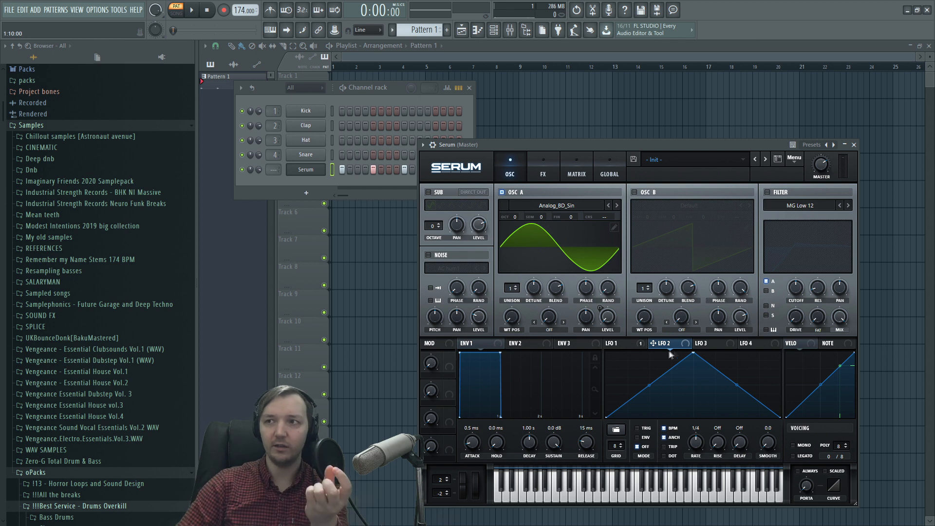
left_click_drag(695, 356, 618, 366)
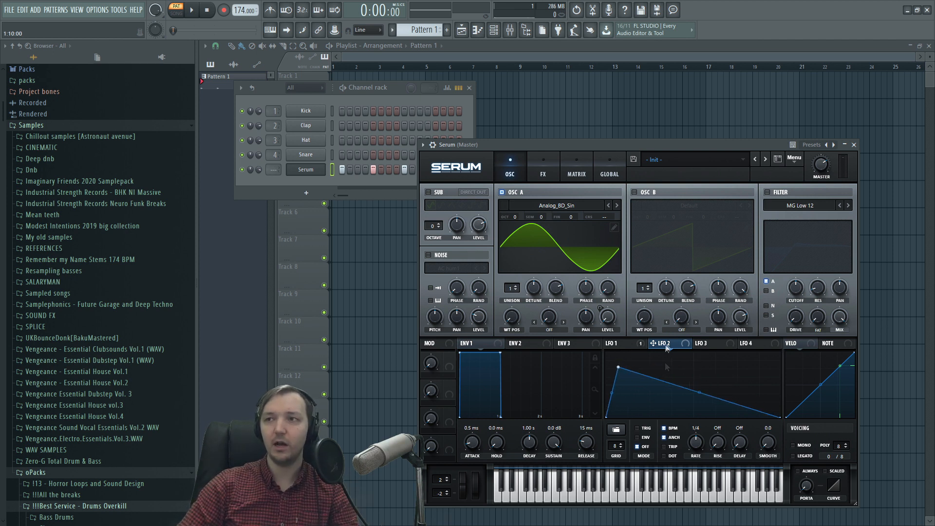
left_click_drag(700, 393, 735, 433)
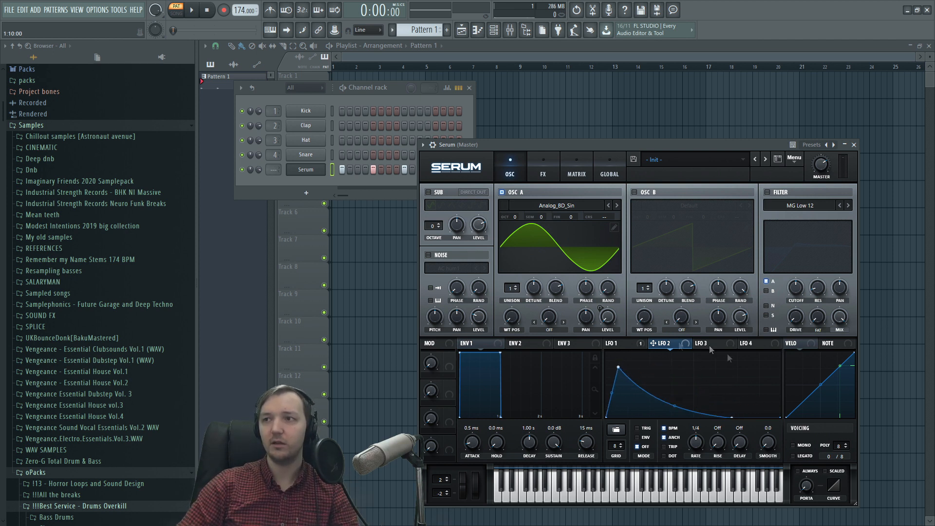
mouse_move(480, 319)
left_click(445, 256)
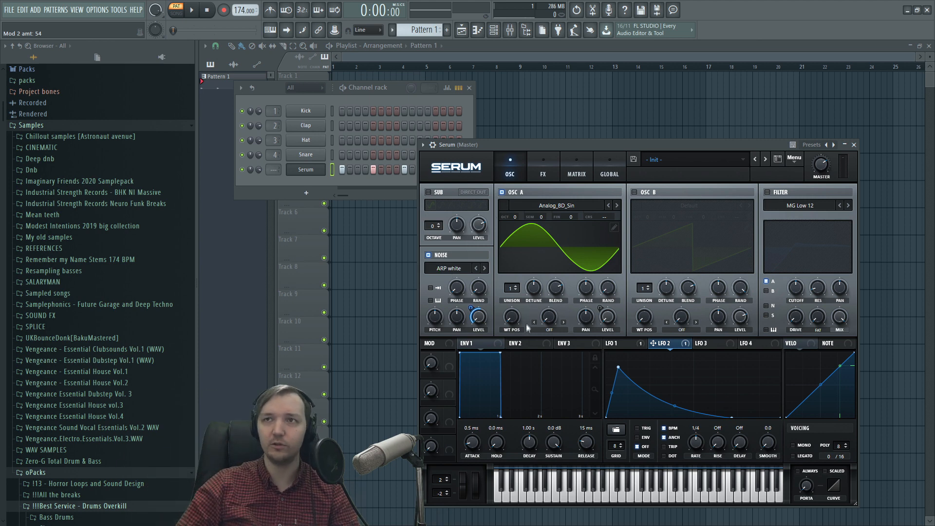
- Try LFO 2 as a straight falling ramp without the attack peak, and play the pattern to hear it
double_click(618, 369)
left_click_drag(606, 417, 613, 359)
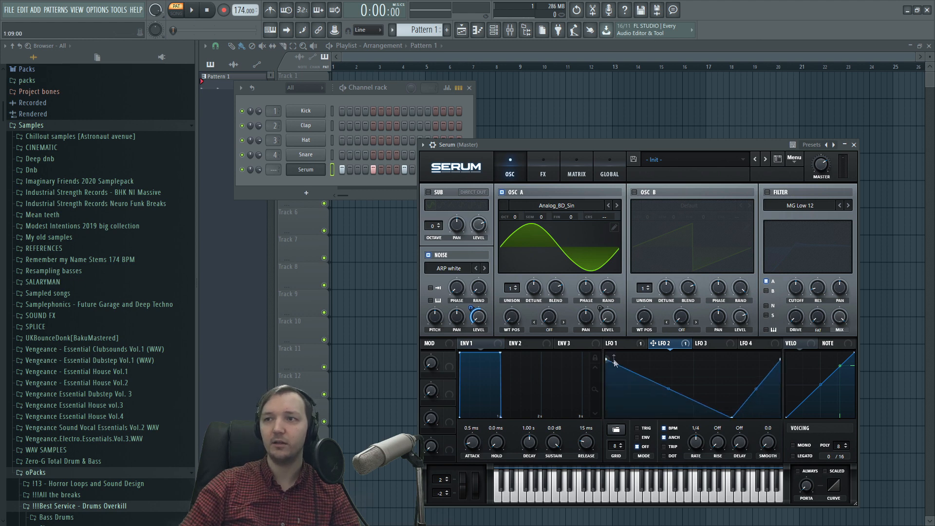
double_click(770, 412)
left_click_drag(771, 412, 781, 418)
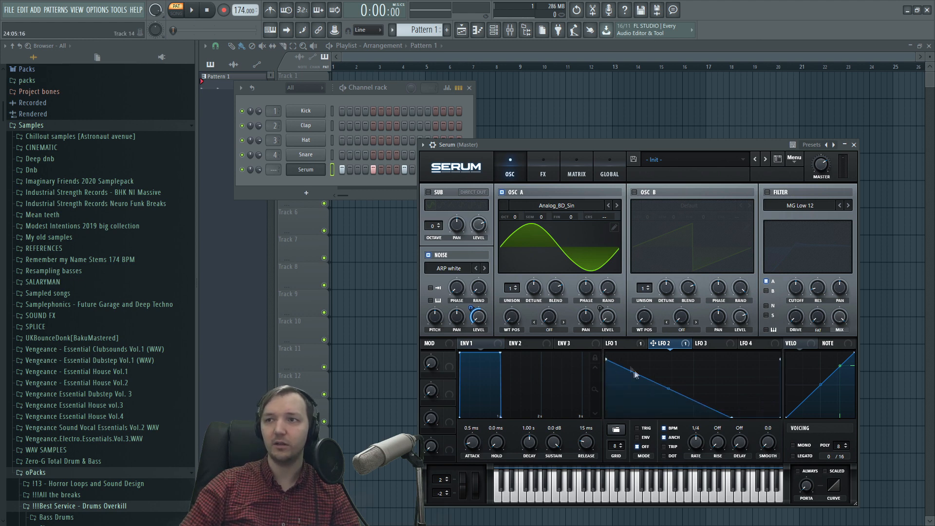
key("space")
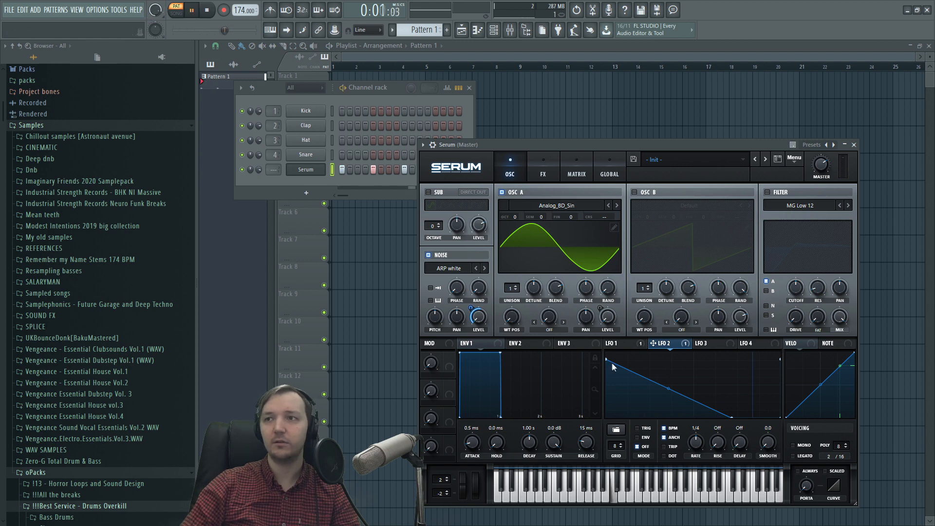
left_click(211, 11)
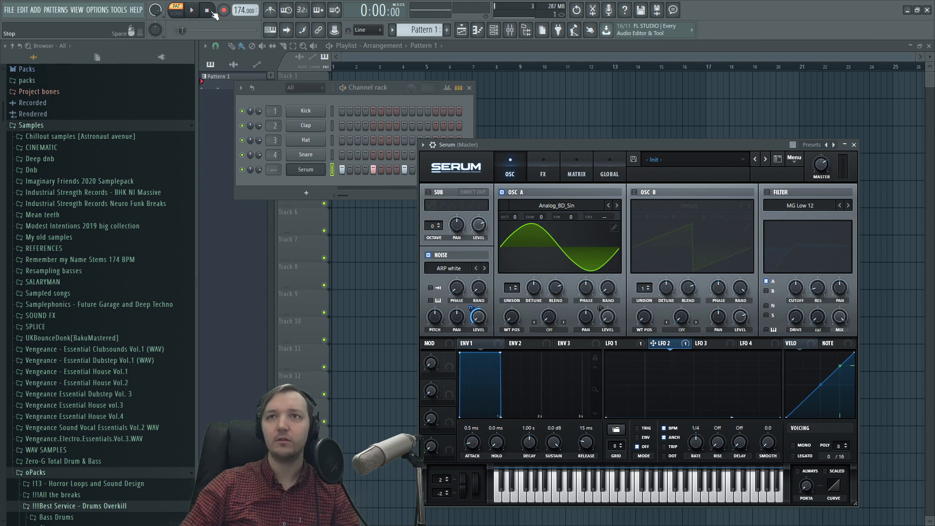
- Add an early peak back to LFO 2 with concave attack and decay curves, and play the pattern to check it
double_click(618, 368)
left_click_drag(618, 368, 623, 365)
left_click_drag(676, 391, 677, 402)
left_click_drag(614, 392, 614, 397)
key("space")
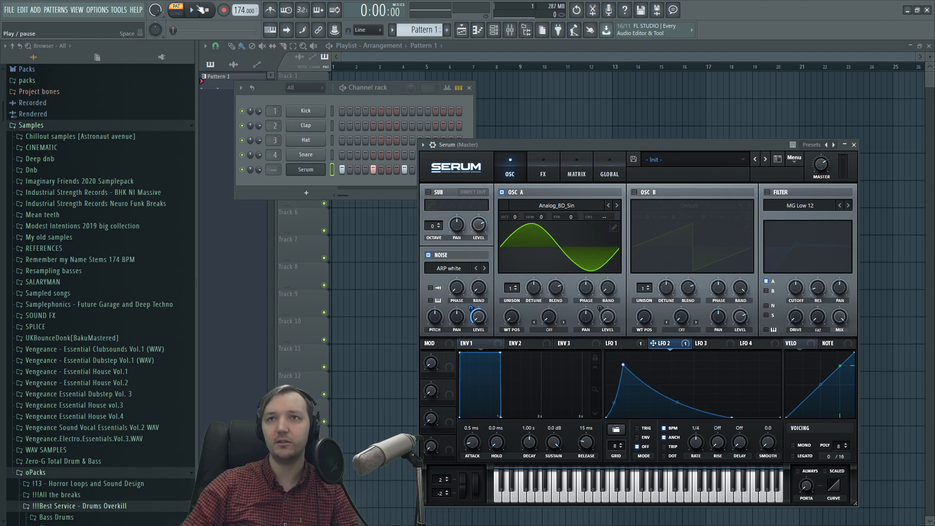
left_click(206, 10)
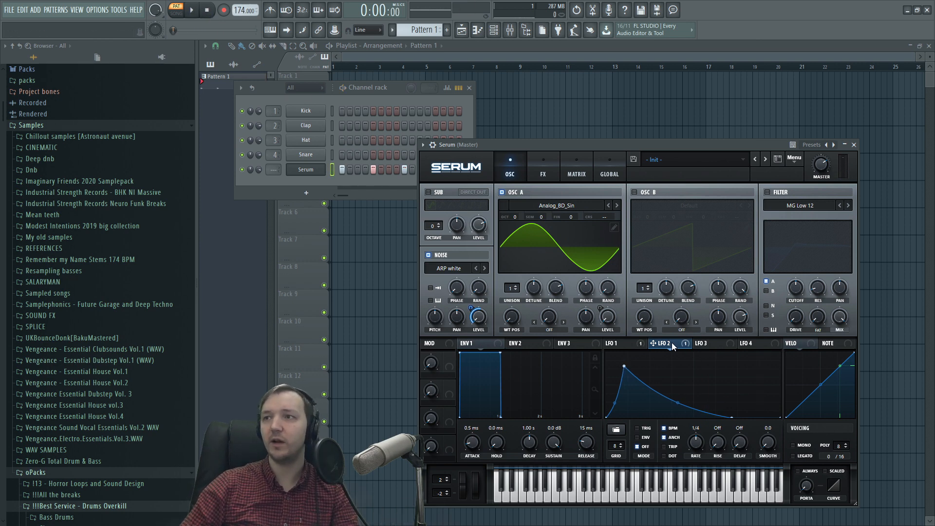
- Turn on the filter with the High 18 type and route only the noise oscillator through it, leaving oscillator A unfiltered
left_click(778, 193)
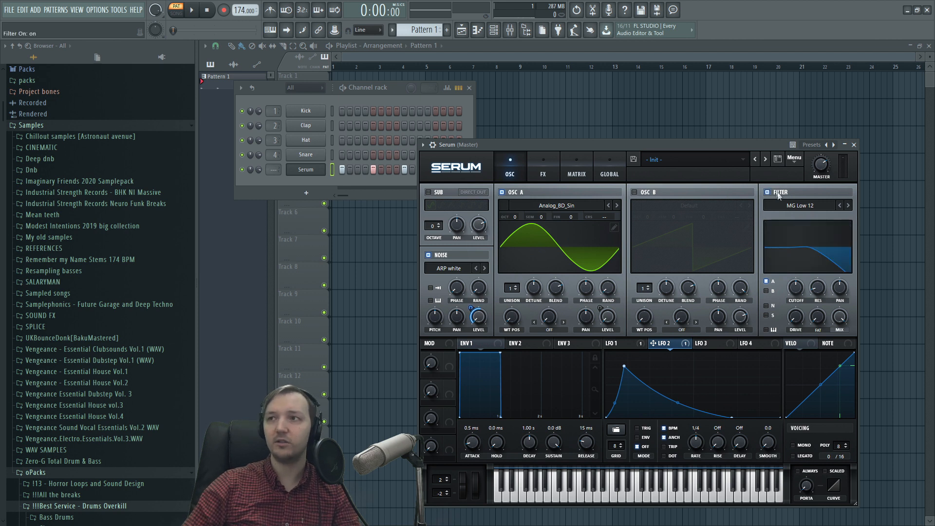
left_click(847, 324)
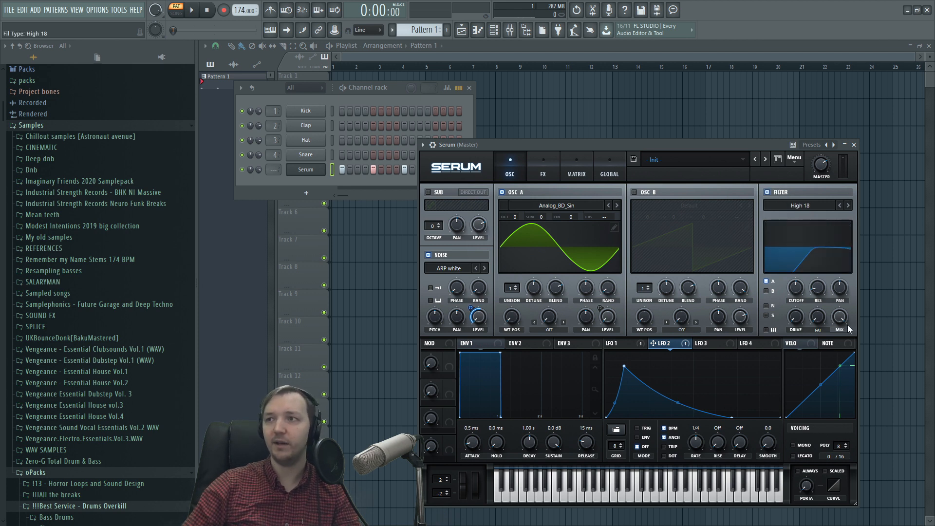
left_click(770, 282)
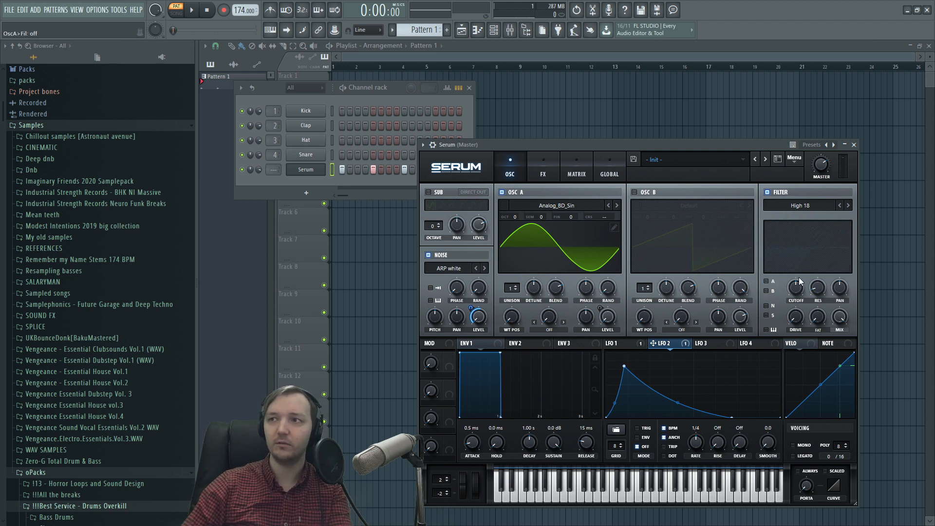
left_click(766, 281)
left_click(208, 12)
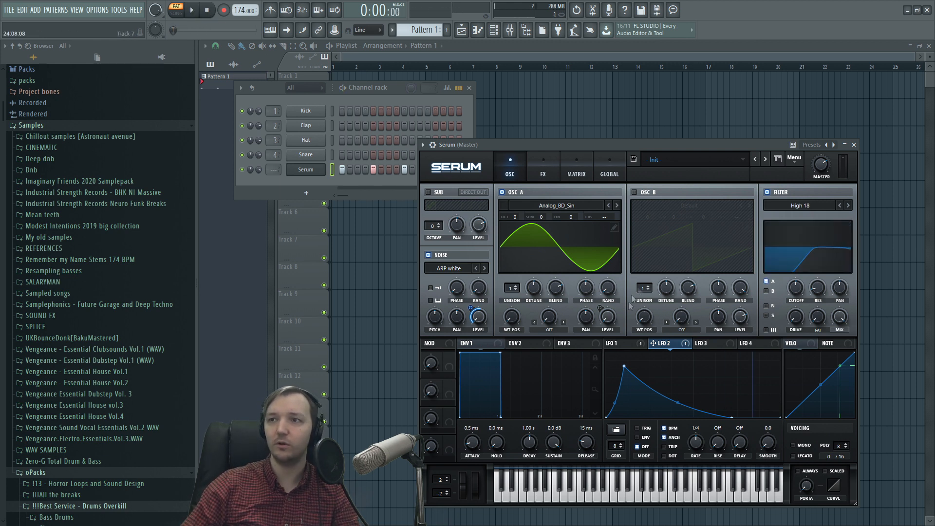
left_click(767, 281)
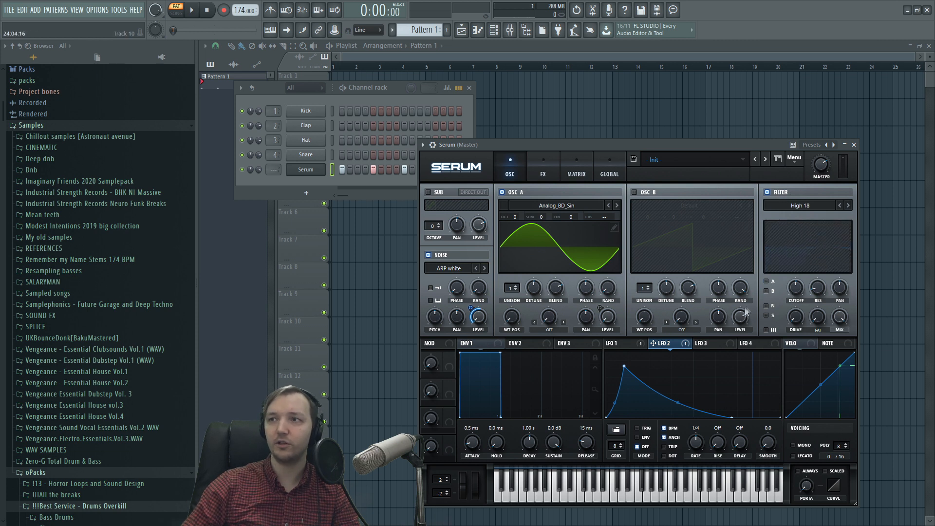
left_click(766, 306)
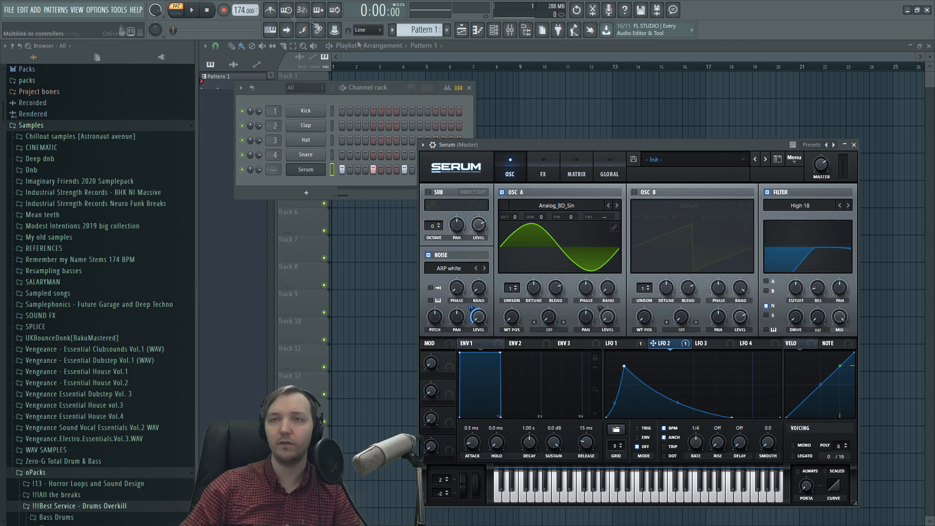
- Hide the Serum plugin window to leave the channel rack in view
left_click(280, 154)
left_click(306, 169)
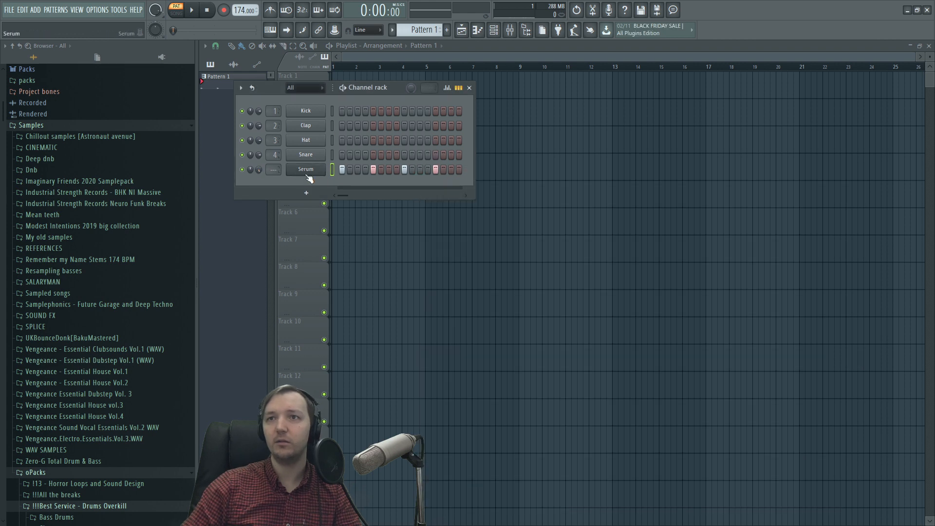
- Reopen Serum and raise the High 18 filter's cutoff slightly while playing the pattern
left_click(306, 169)
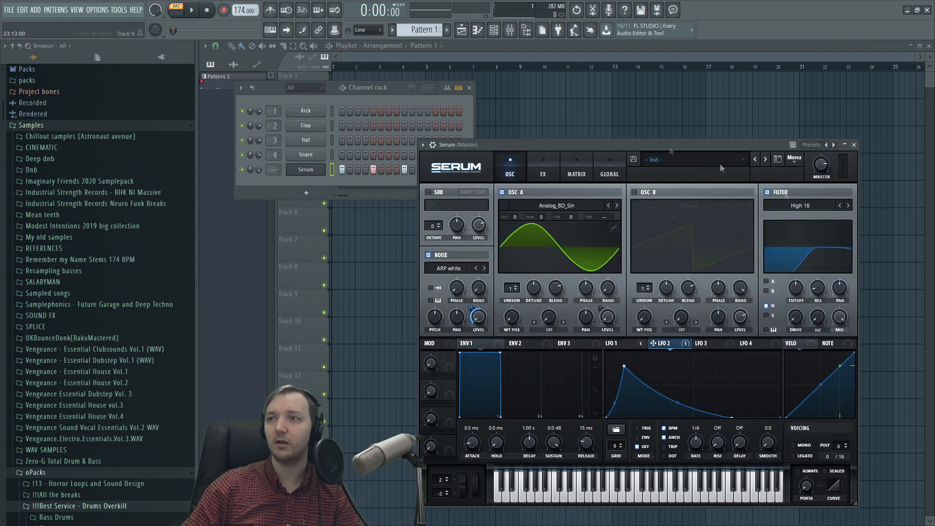
key("space")
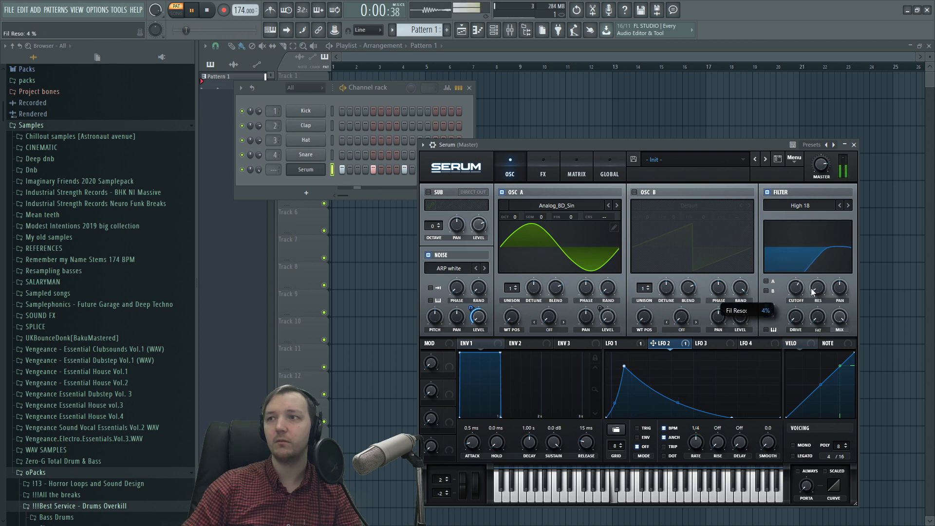
key("space")
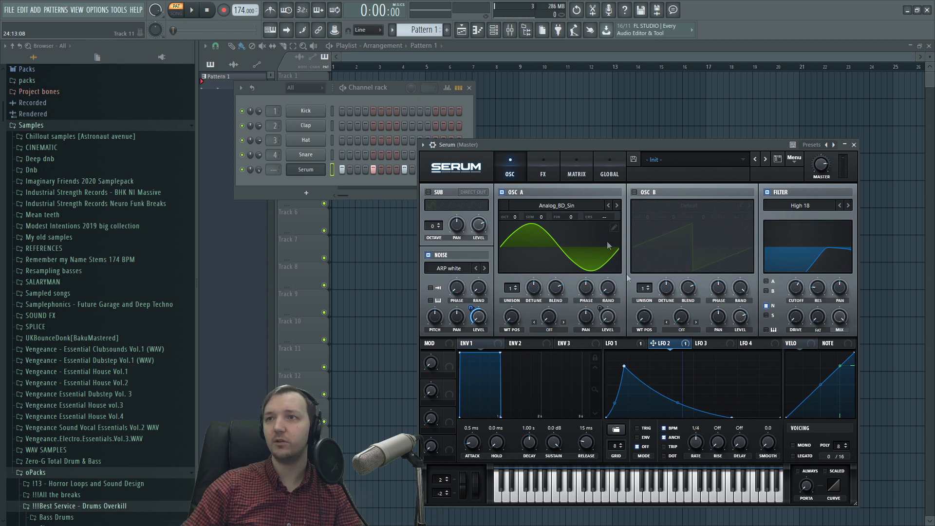
- Shape LFO 3 as a steep drop to zero at its start and assign it to oscillator A's coarse pitch
left_click(711, 343)
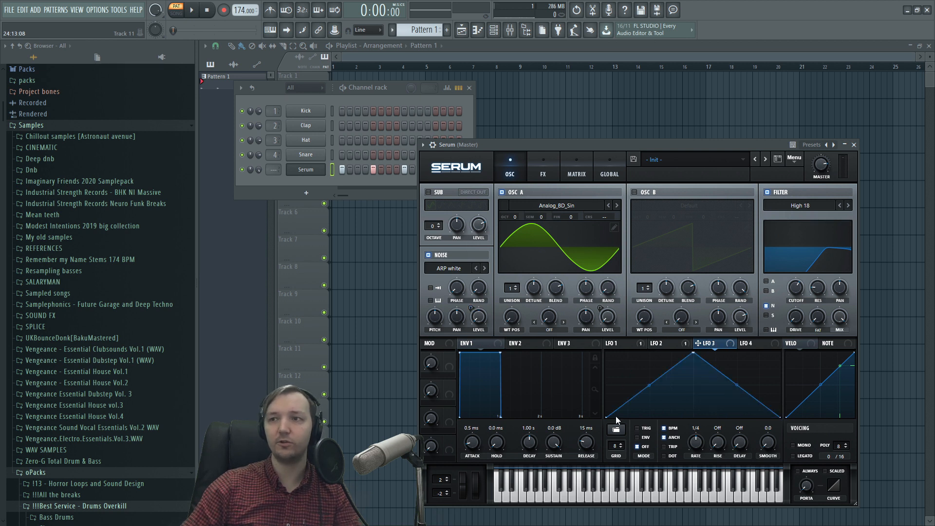
left_click_drag(607, 417, 607, 353)
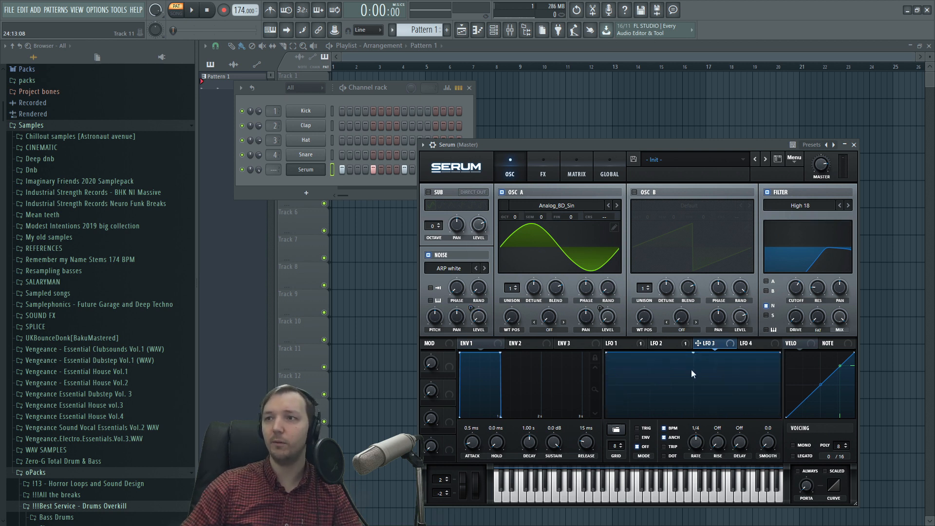
left_click_drag(694, 354, 629, 425)
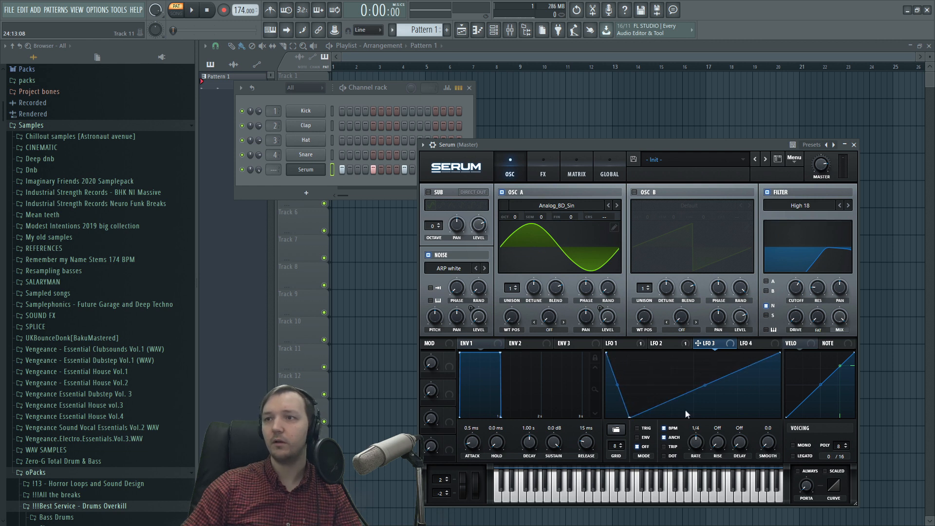
left_click_drag(705, 386, 927, 490)
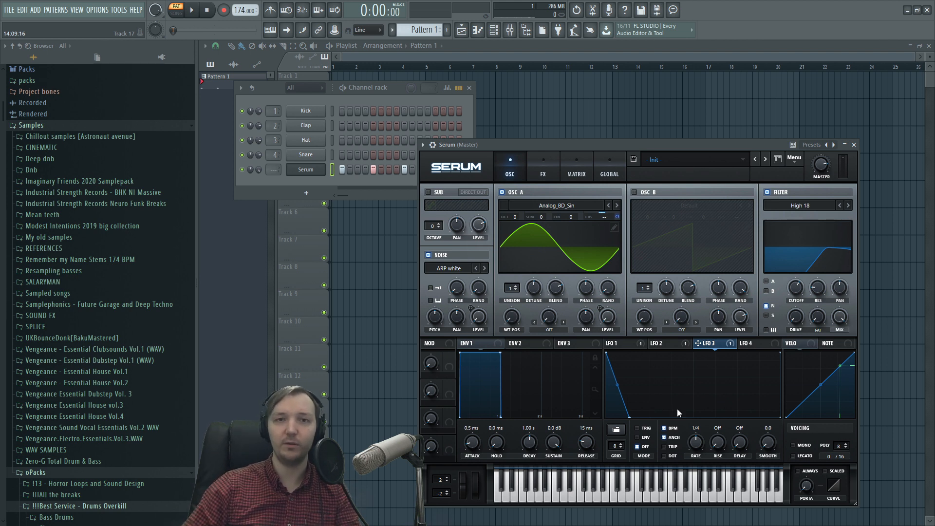
- Check the LFO 3 to oscillator A coarse pitch routing in the modulation matrix, and play the pattern to hear it
left_click(577, 175)
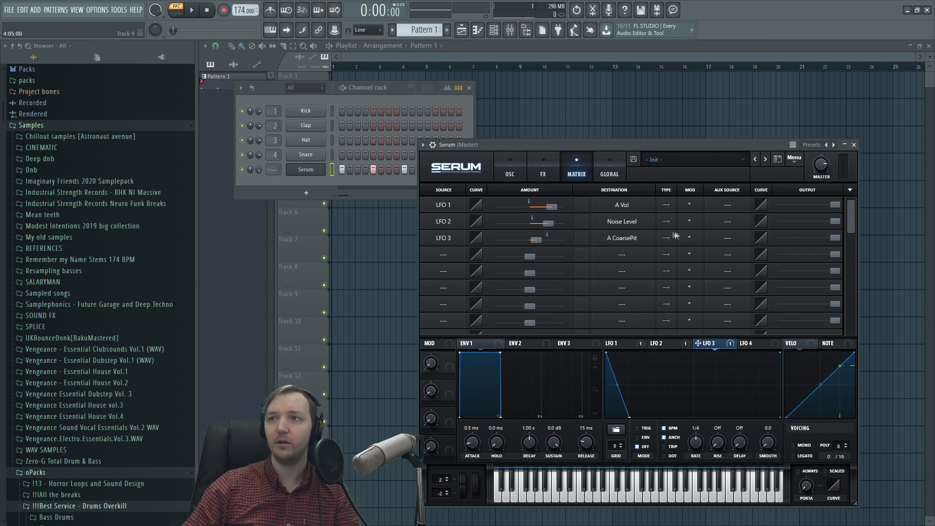
left_click(509, 174)
key("space")
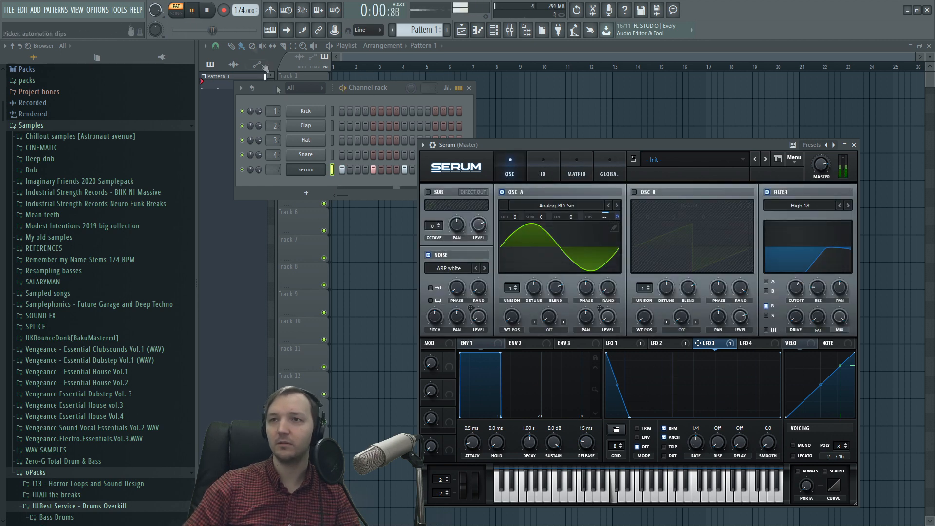
left_click(206, 9)
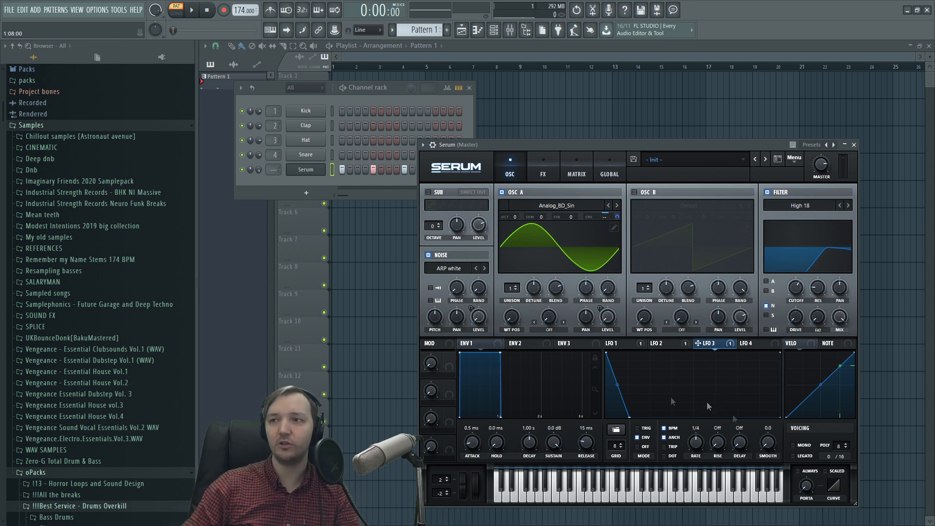
- Set LFO 3 to Env mode at a 1/16 rate and bend its drop into a slightly longer concave curve while listening
key("space")
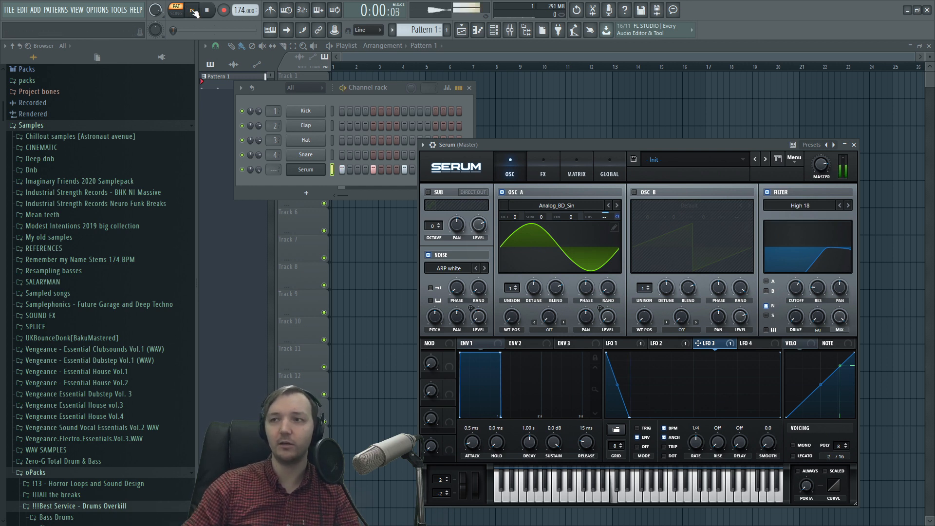
left_click_drag(696, 442, 699, 431)
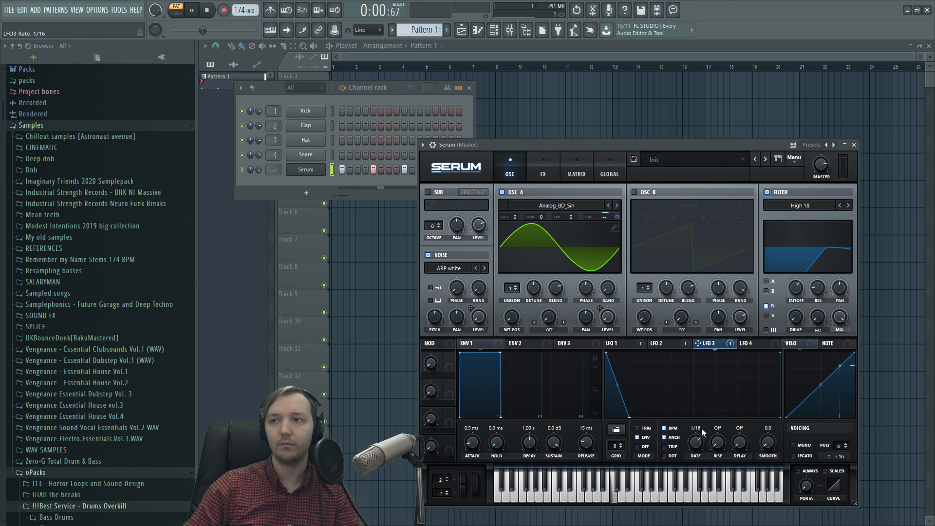
left_click_drag(630, 417, 645, 419)
left_click_drag(624, 385, 622, 398)
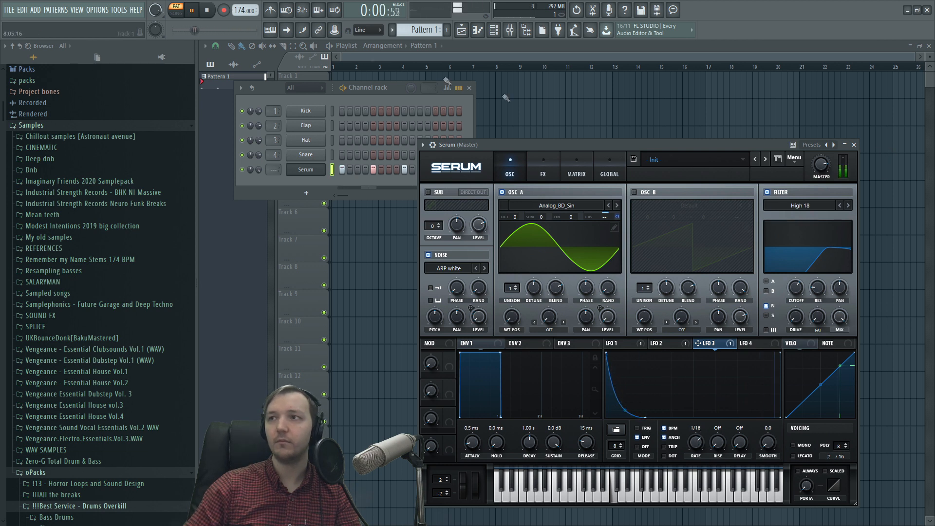
key("space")
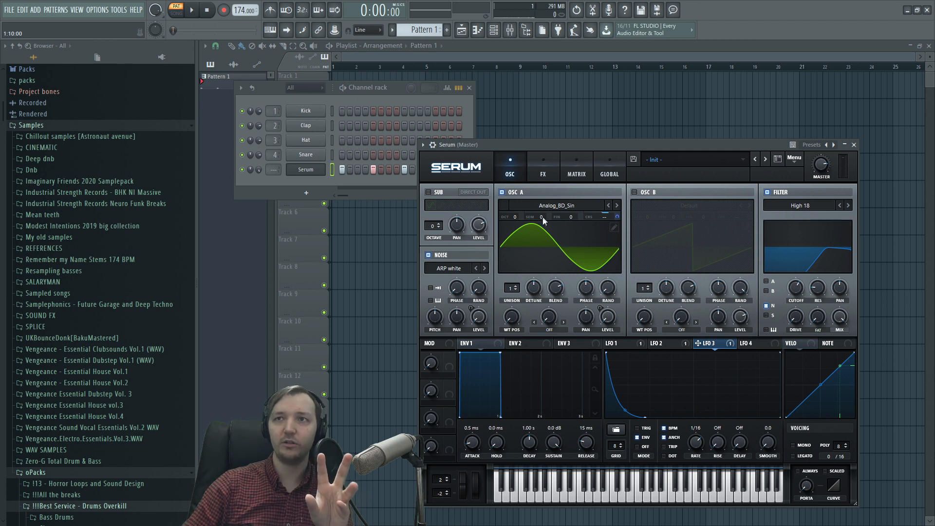
- Transpose oscillator A to -4 semitones and play the pattern to check the snare body
left_click_drag(543, 220, 542, 239)
left_click(191, 11)
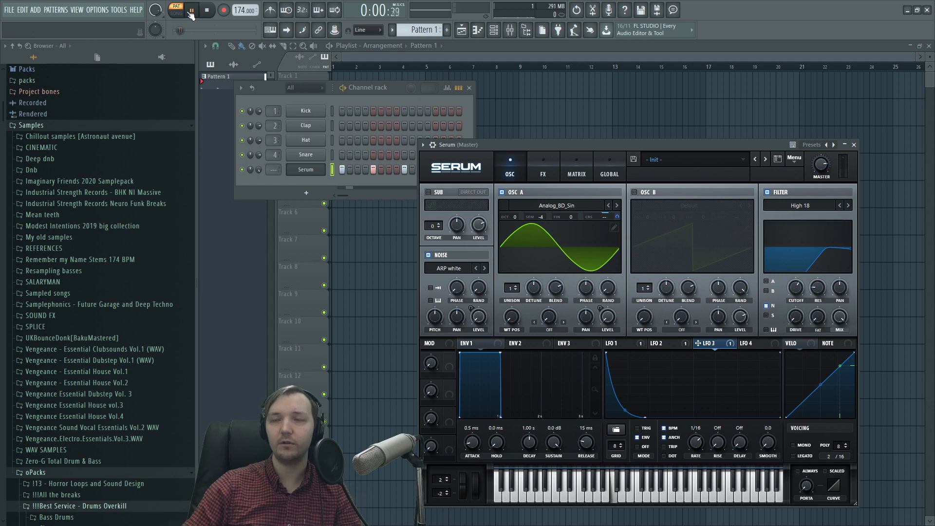
left_click(208, 11)
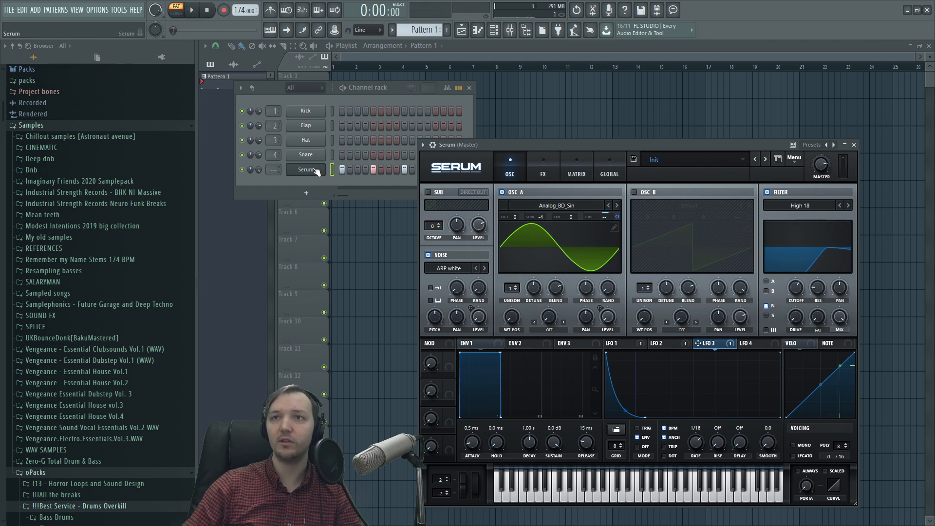
- Open the mixer and route the Serum channel to insert 1
left_click(510, 30)
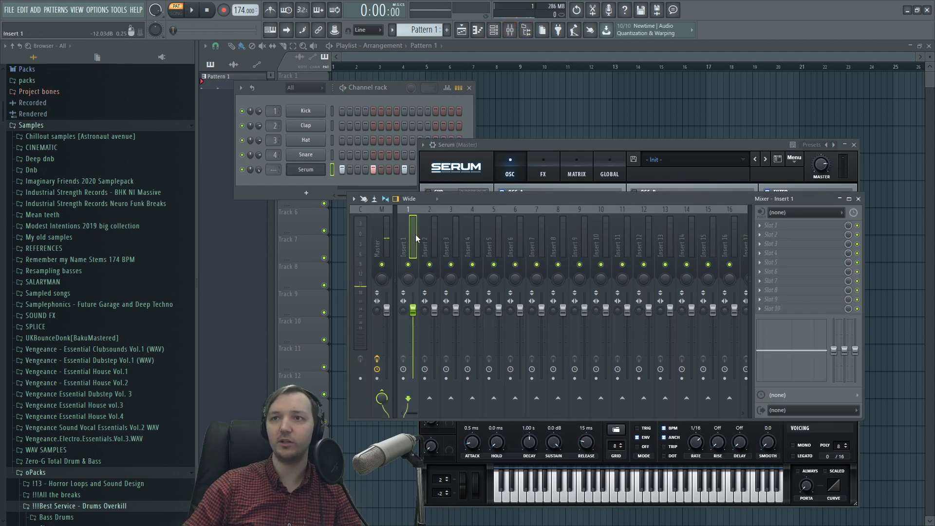
key("ctrl+l")
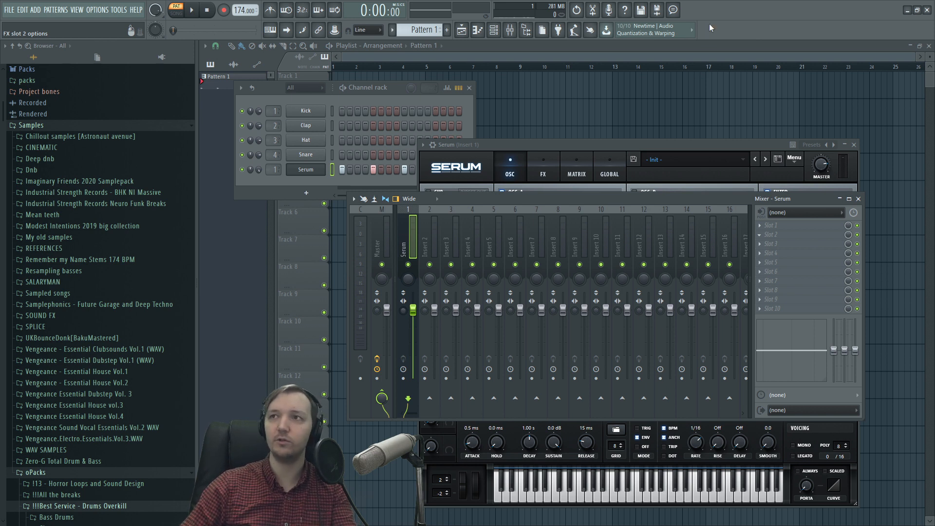
key("space")
left_click_drag(334, 247, 334, 204)
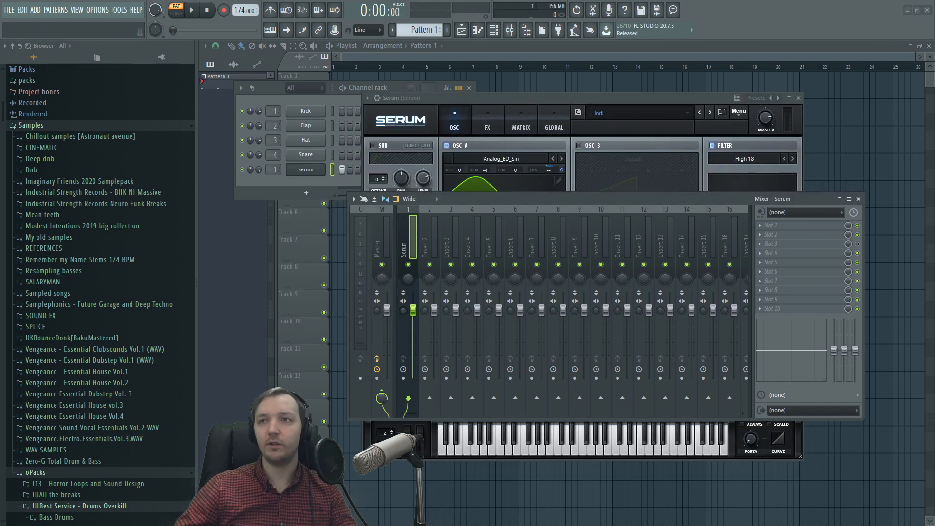
- Load FabFilter Saturn in slot 2 of the Serum insert and split it into two bands with the crossover slightly above 225 Hz
left_click(761, 232)
left_click(627, 162)
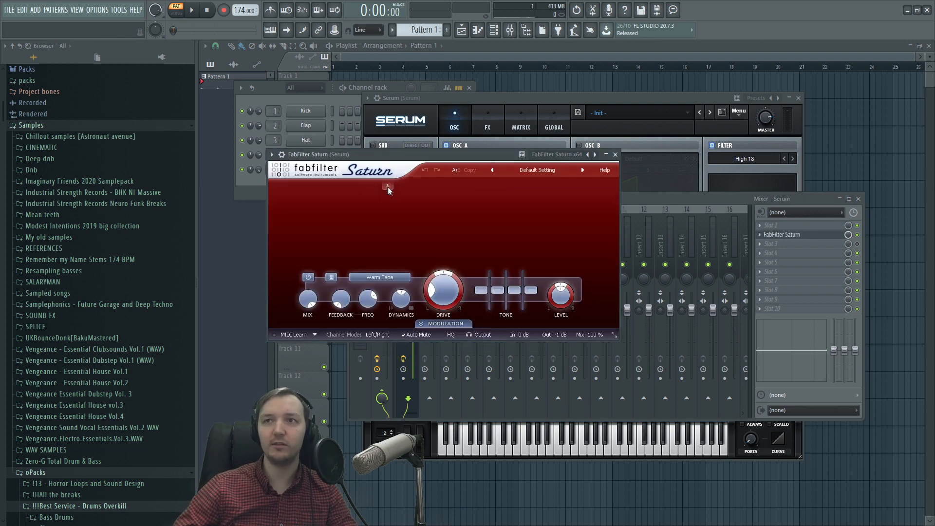
left_click(392, 186)
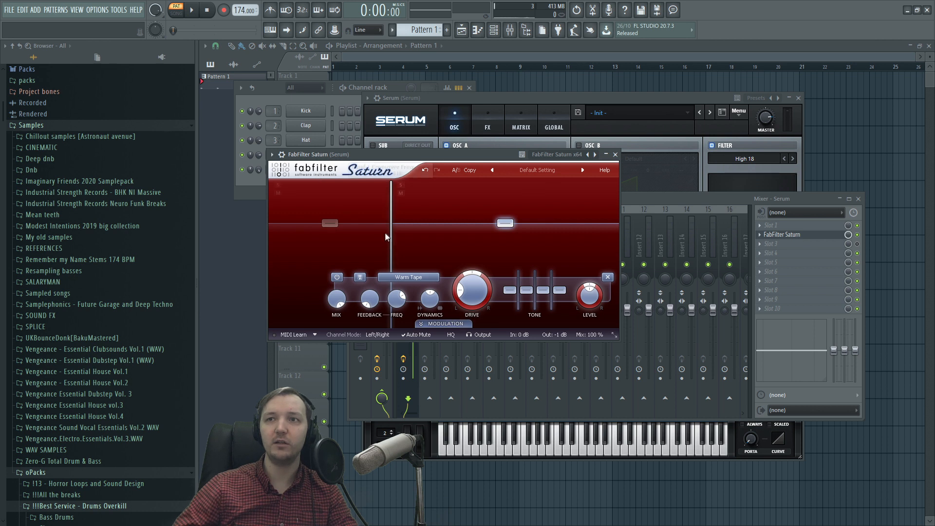
left_click(374, 211)
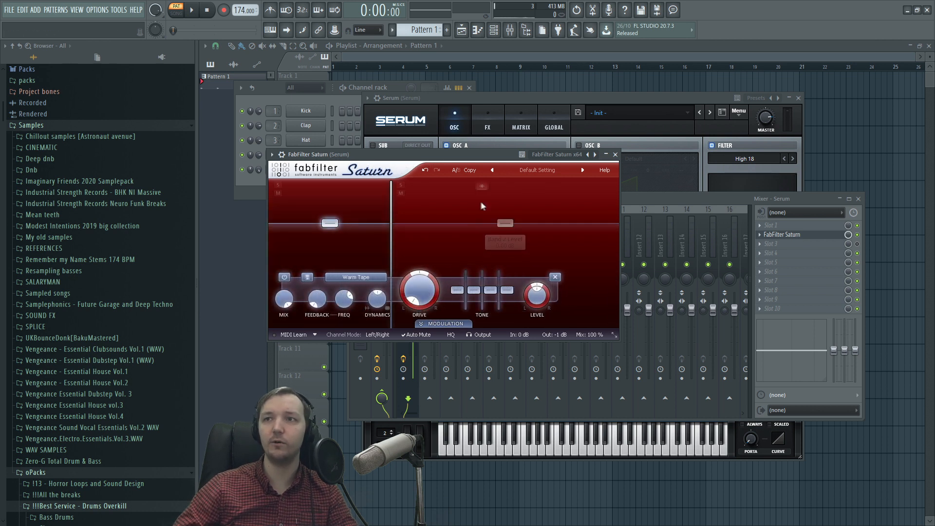
left_click(460, 203)
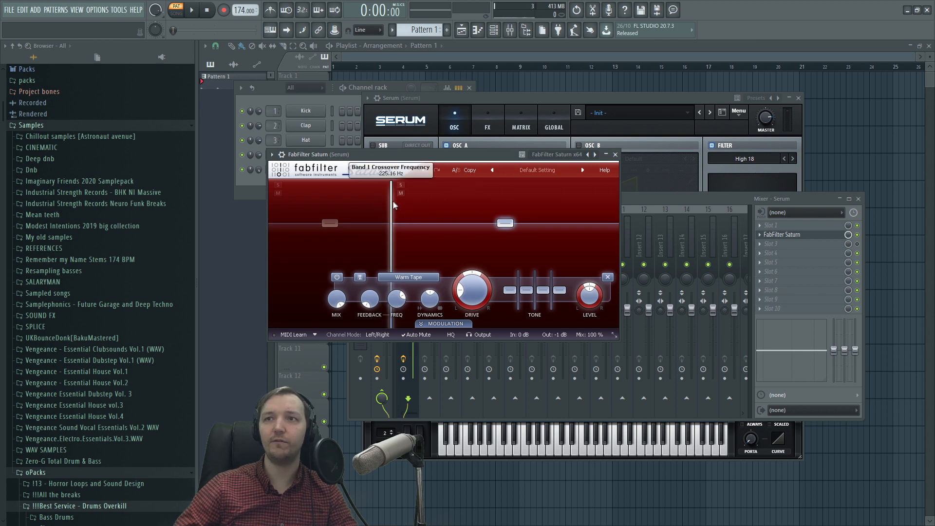
left_click_drag(391, 191, 397, 203)
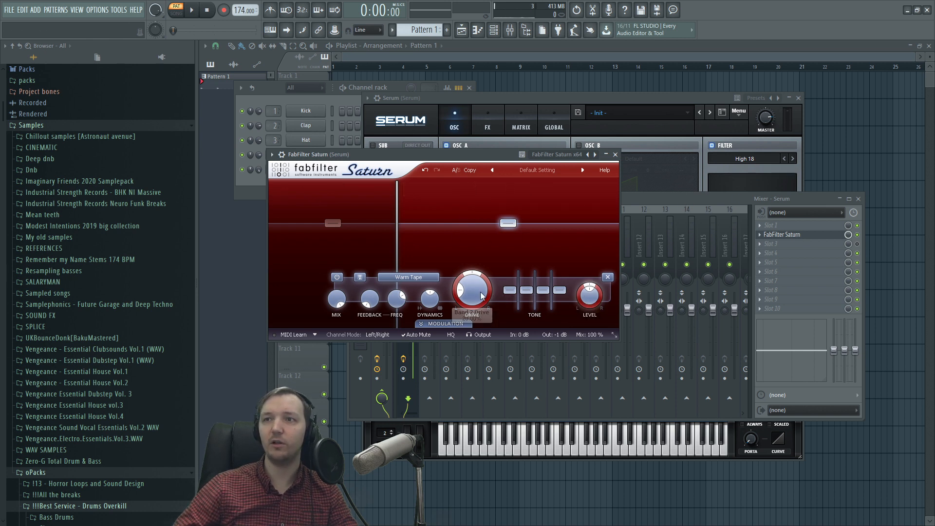
- Raise Saturn's band 2 level to about +7.85 dB while the pattern plays
left_click(192, 10)
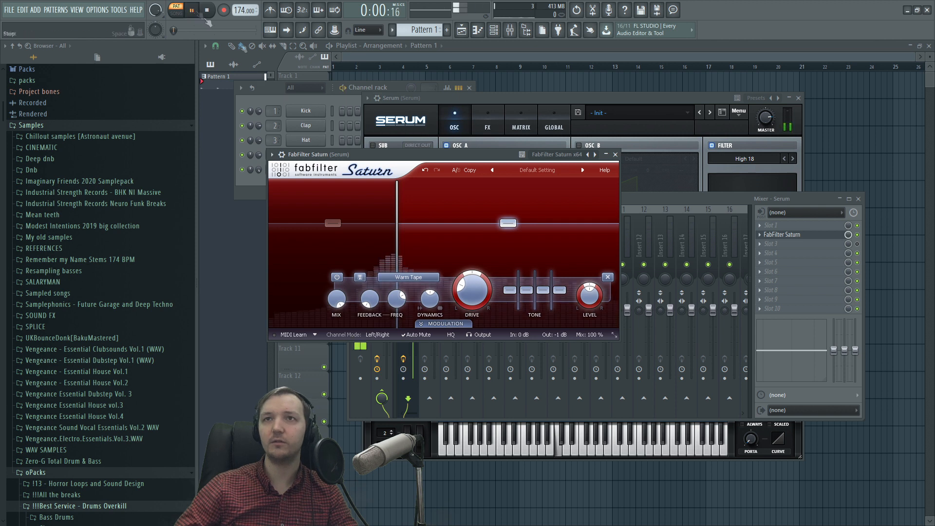
left_click_drag(596, 296, 597, 287)
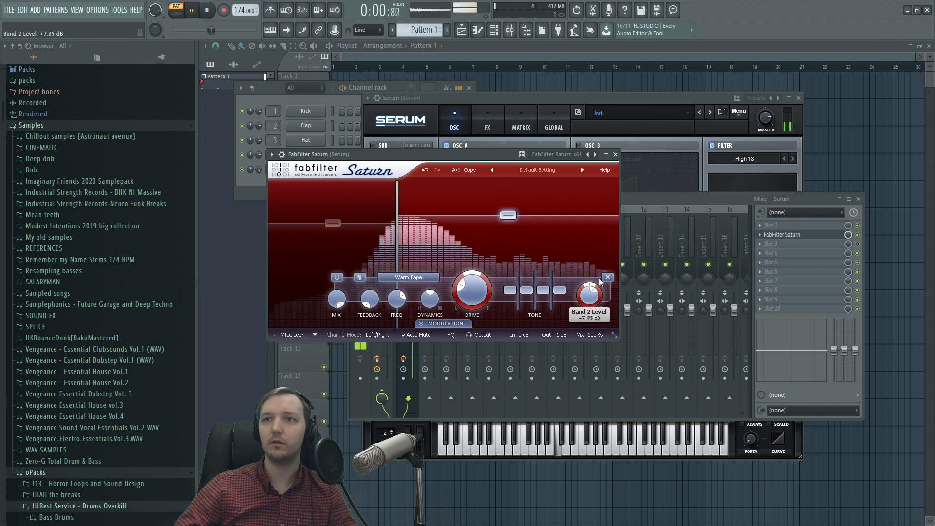
left_click(215, 16)
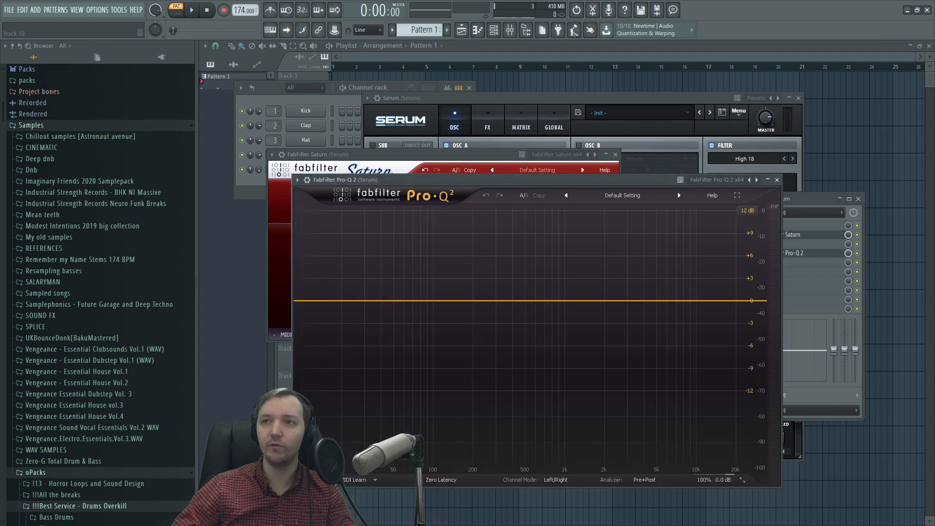
- Add FabFilter Pro-Q 2 to the Serum insert with a low cut and a narrow bell cut of about 11.2 dB near 687 Hz
left_click_drag(302, 305, 458, 301)
key("space")
left_click(544, 299)
key("space")
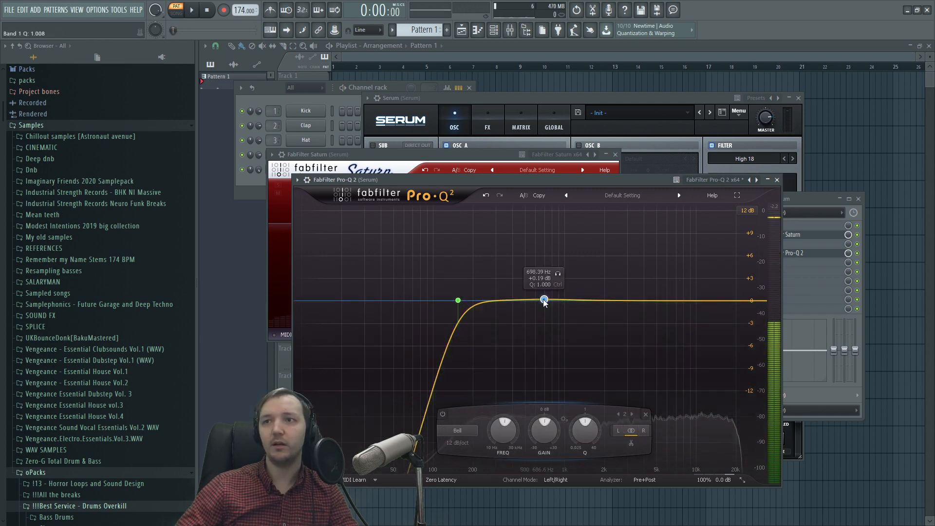
left_click_drag(544, 299, 544, 386)
scroll(542, 311, "up", 5)
- Add a bell boost of about 2.66 dB at 1155 Hz with Q 2.217 while the pattern plays
key("space")
left_click_drag(575, 302, 574, 282)
scroll(573, 282, "up", 2)
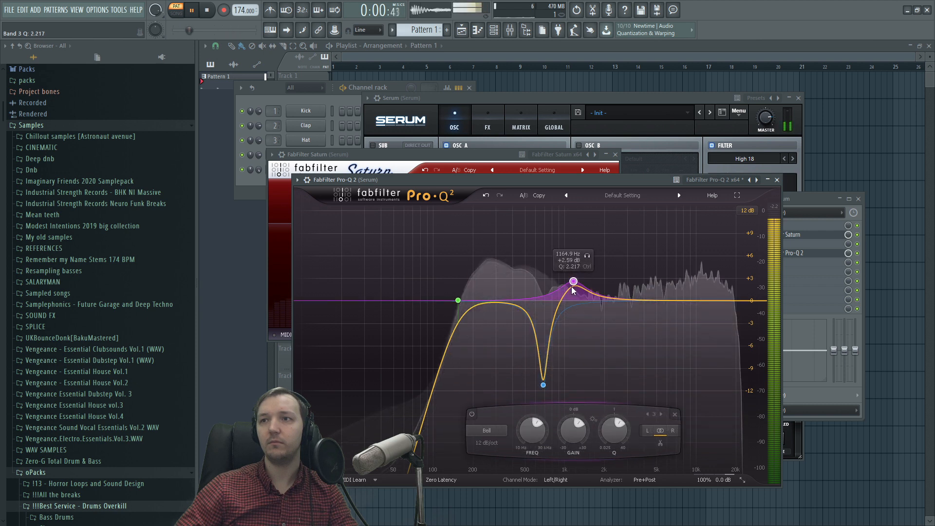
key("space")
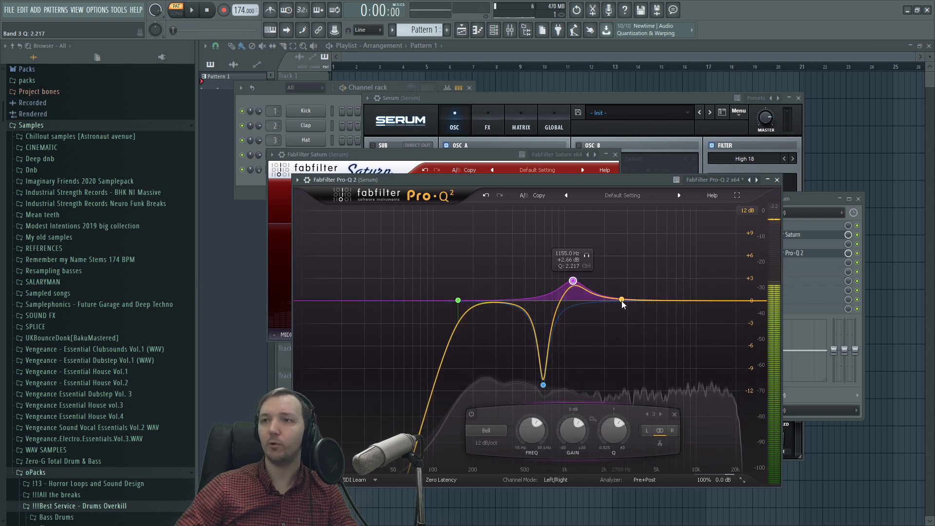
- Move the bell boost to about 1226 Hz at +2.27 dB and play the pattern to hear it
left_click(544, 385)
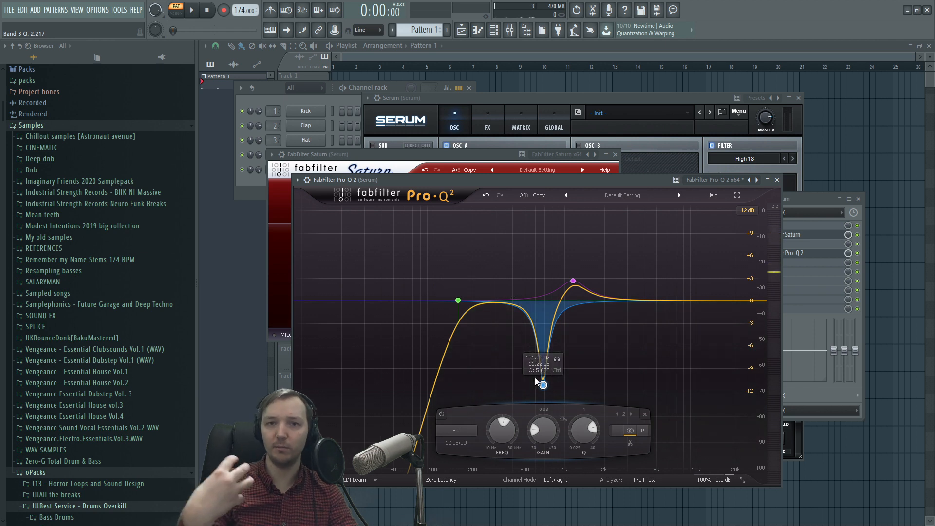
mouse_move(573, 283)
left_mouse_down()
mouse_move(574, 267)
mouse_move(576, 286)
left_mouse_up()
key("space")
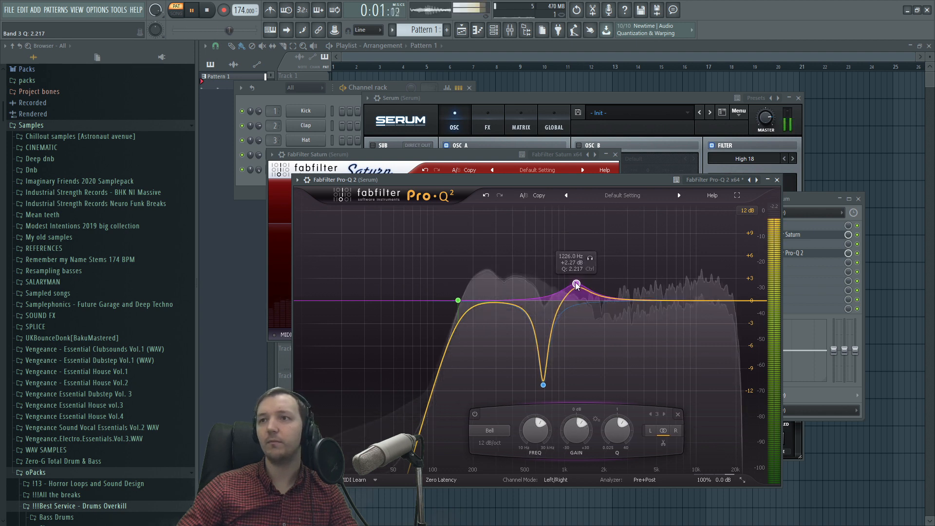
key("space")
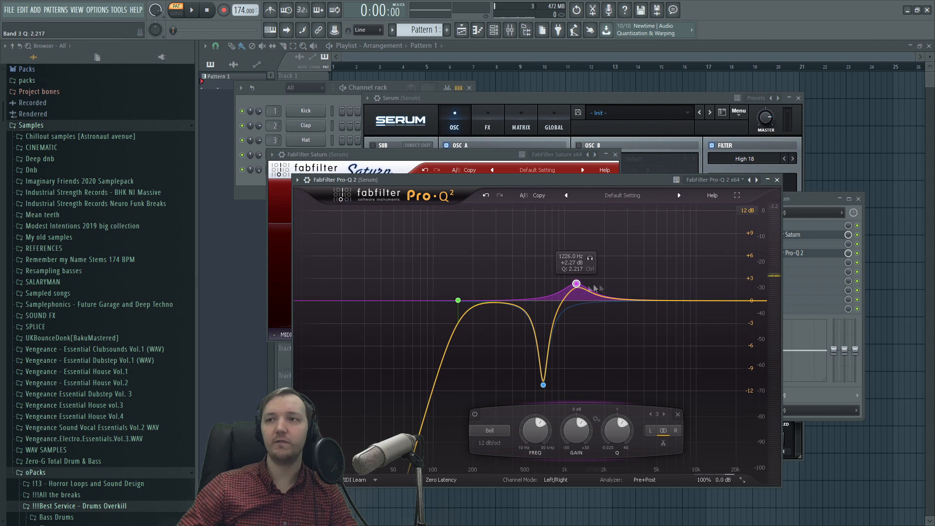
- Sweep a boosted bell around 2 kHz while listening, and settle it at about 1960 Hz, -0.52 dB, Q 2.032
mouse_move(606, 296)
left_mouse_down()
mouse_move(607, 248)
mouse_move(608, 292)
mouse_move(606, 277)
left_mouse_up()
key("space")
key("space")
key("space")
left_click_drag(591, 264, 603, 304)
key("space")
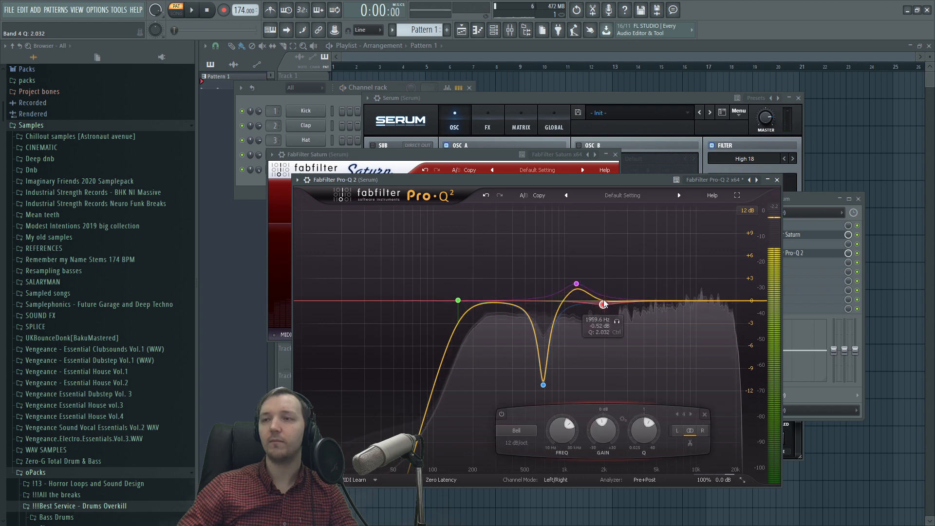
- Add a bell cut of about 2 dB near 3.3 kHz and another bell at about 5314 Hz, +0.06 dB, Q 1.563, while listening
double_click(636, 316)
key("space")
left_click_drag(637, 316, 660, 309)
key("space")
key("space")
key("space")
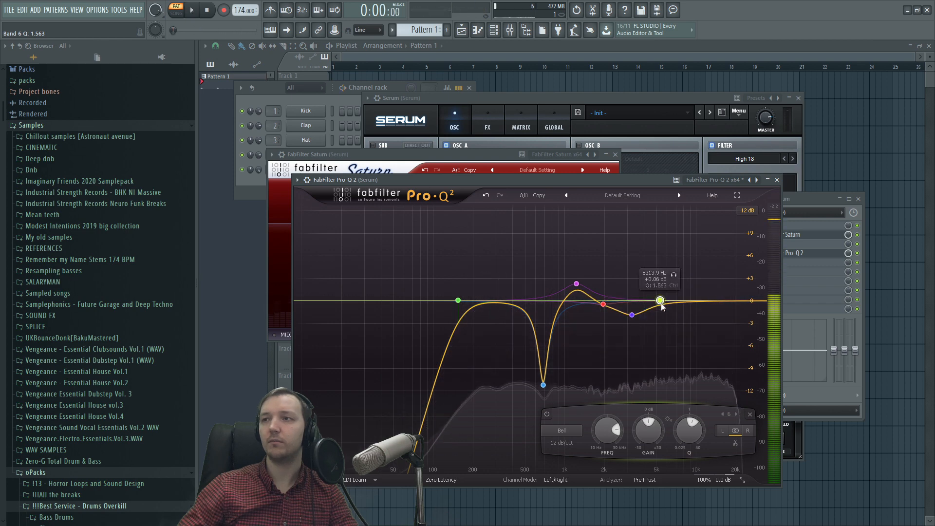
- Audition the snare with Pro-Q 2 bypassed, and load Fruity Limiter in slot 8 of the Serum mixer track and raise its gain
left_click(803, 197)
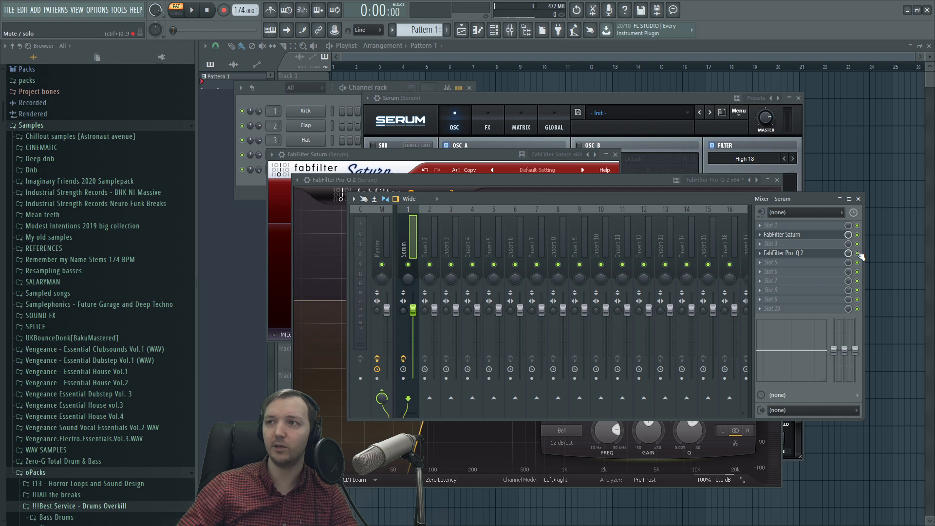
key("space")
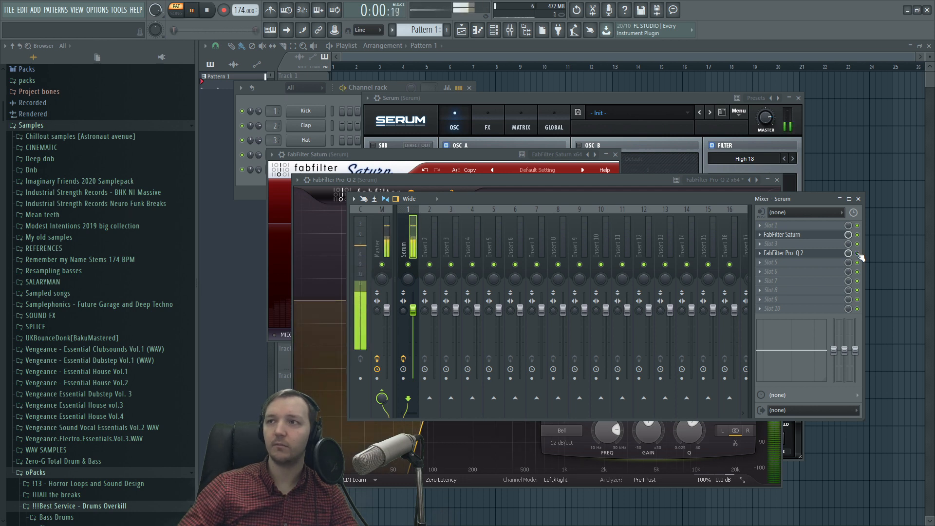
key("space")
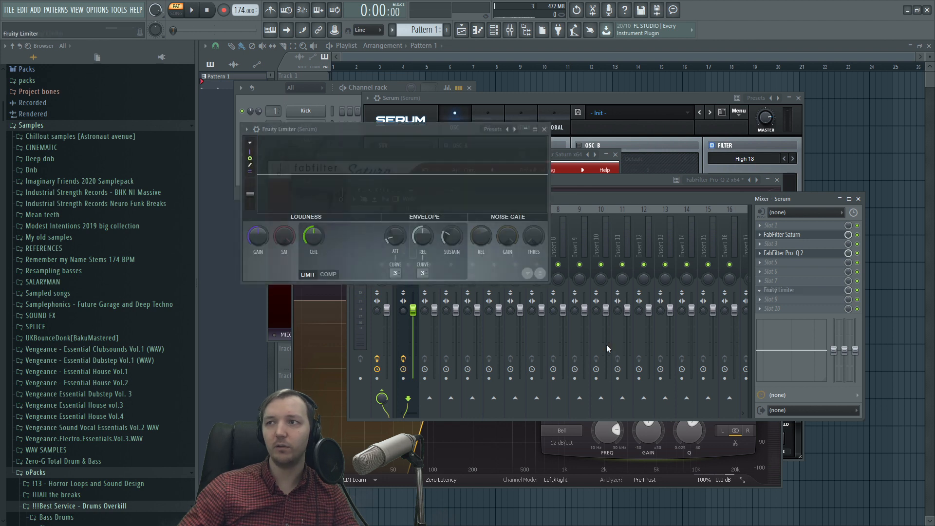
key("space")
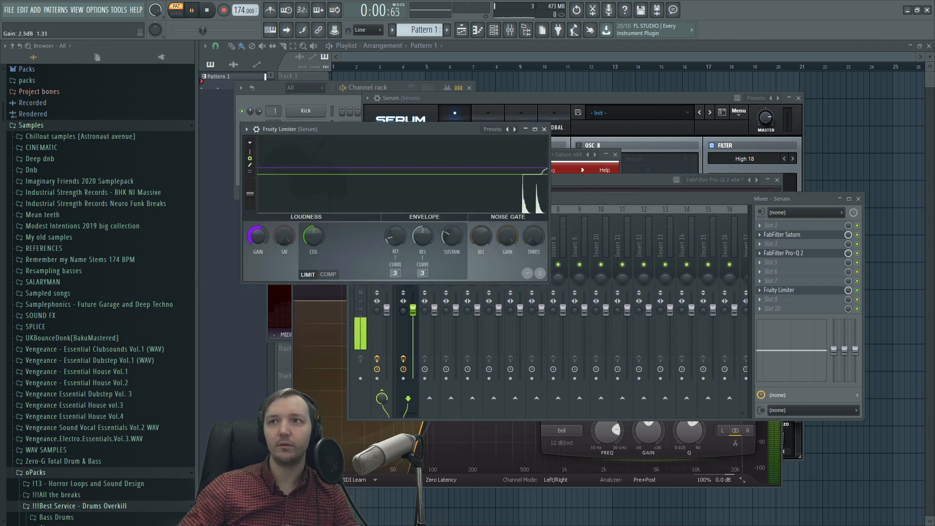
key("space")
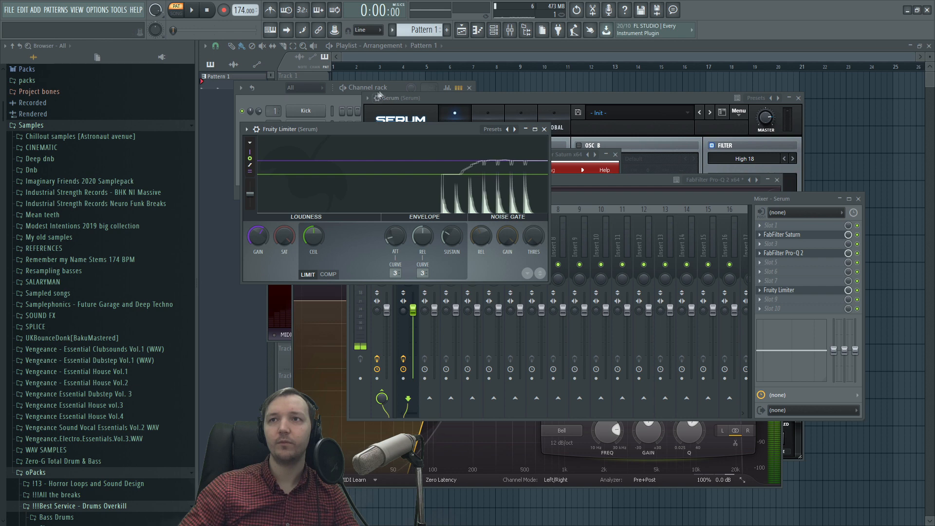
- Bring up LFO 2 in Serum and shorten the end of its envelope shape slightly while the pattern plays
left_click(393, 89)
left_click(507, 98)
left_click(611, 296)
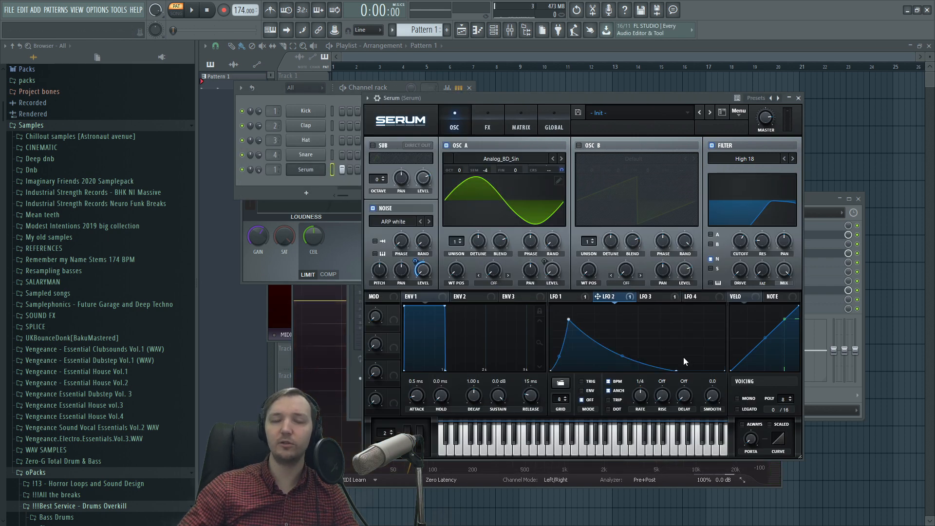
key("space")
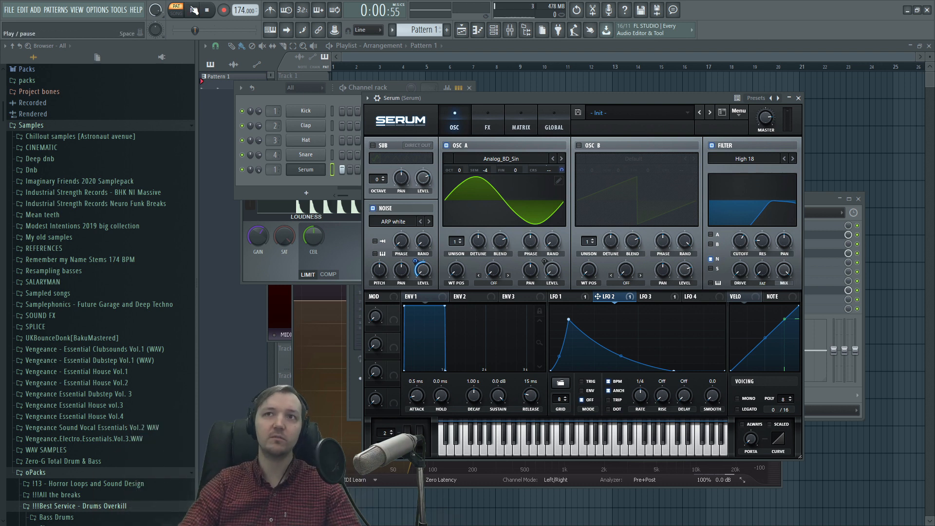
left_click(206, 11)
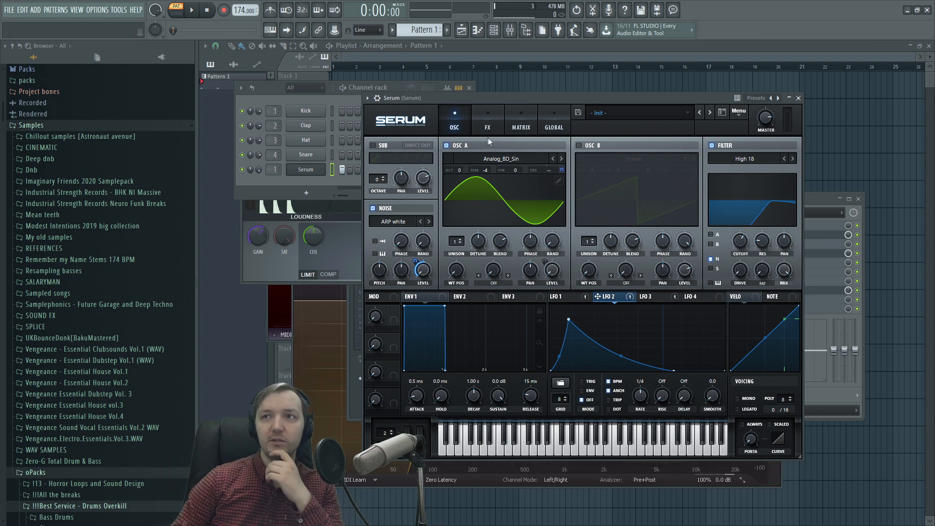
- Enable Serum's Hyper/Dimension effect, lower the Hyper mix, and modulate the Dimension mix with LFO 2 at about 19 while listening
left_click(486, 124)
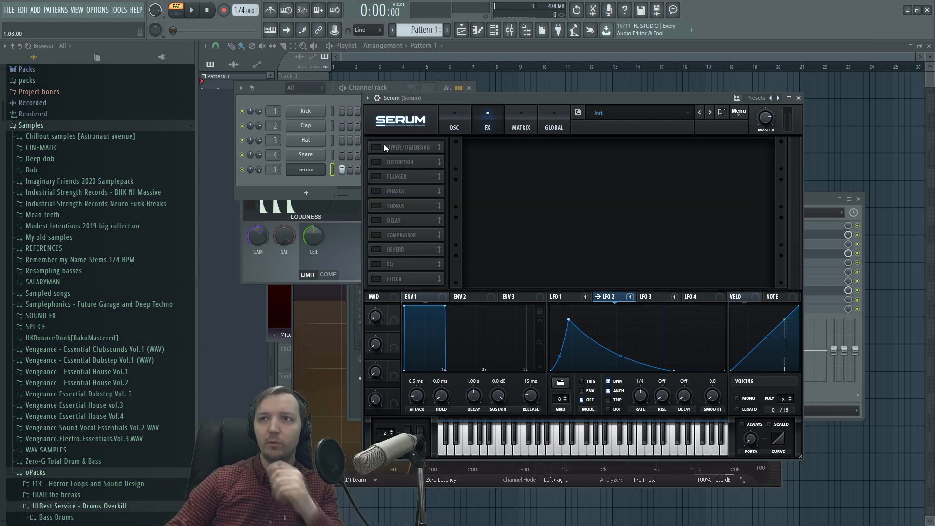
left_click(377, 162)
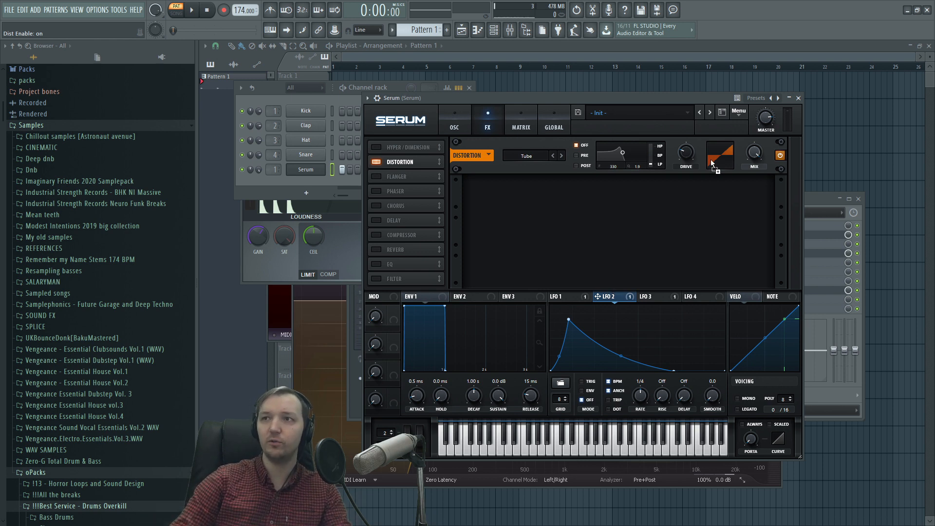
left_click(377, 147)
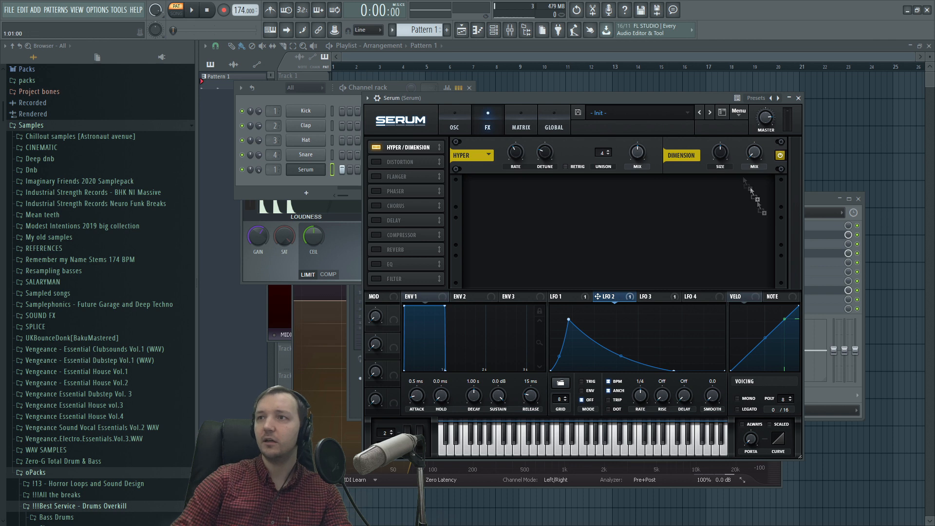
mouse_move(638, 151)
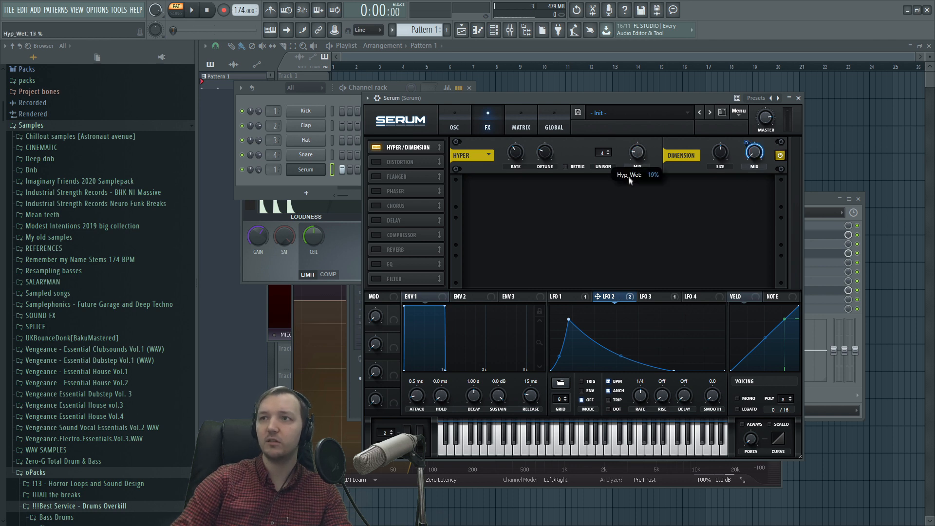
mouse_move(721, 151)
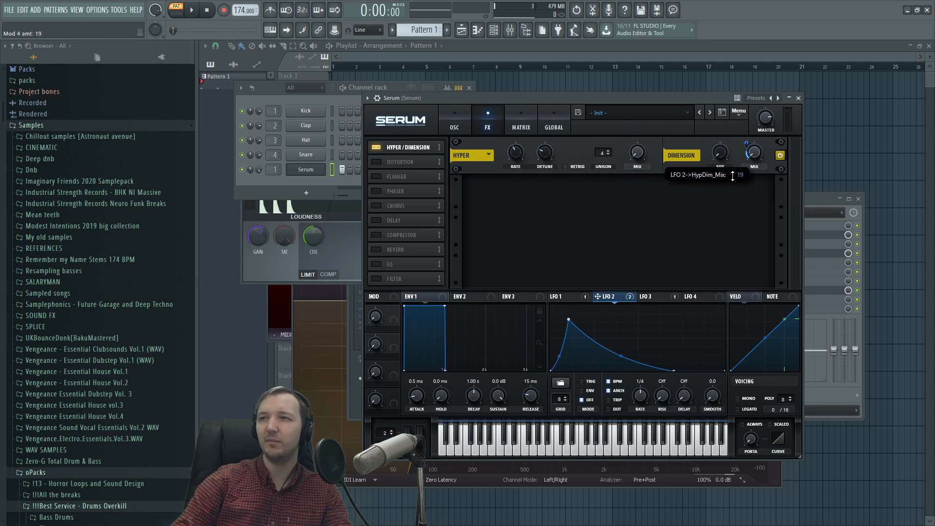
key("space")
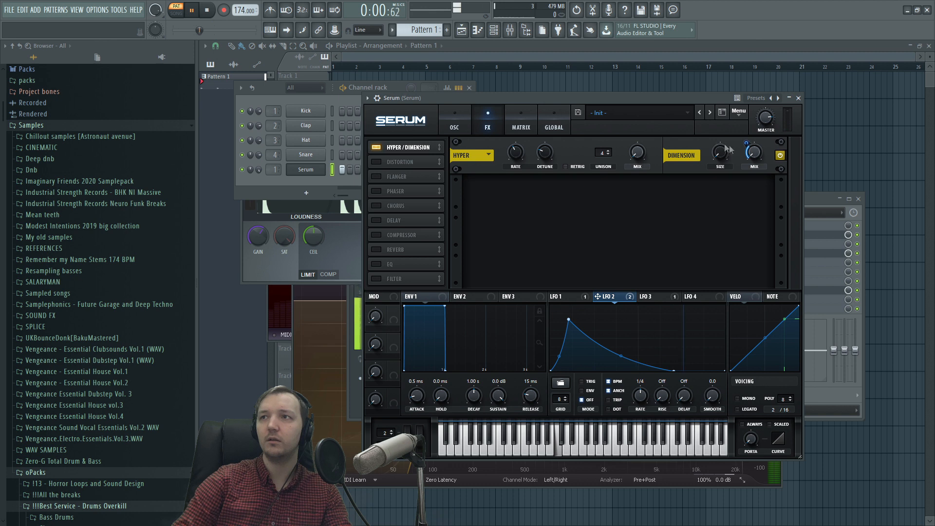
left_click_drag(745, 143, 746, 149)
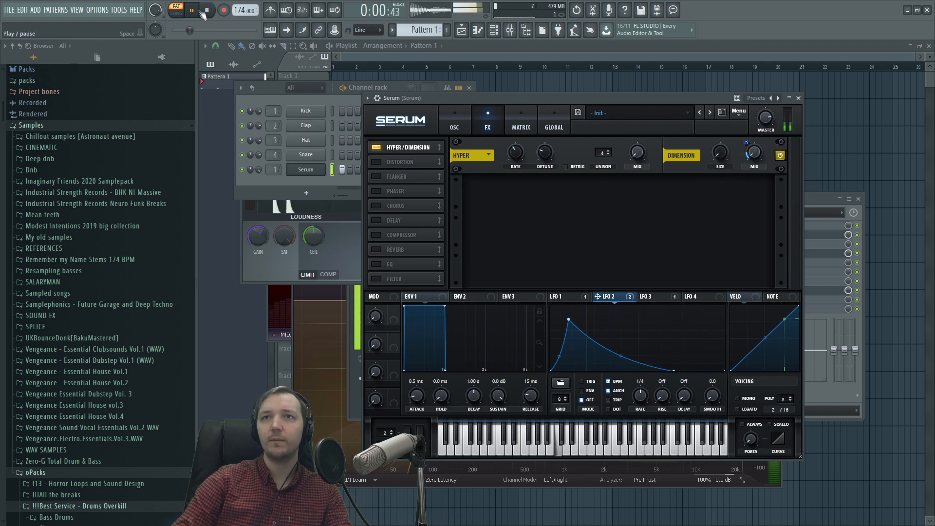
key("space")
- Reopen Serum from the channel rack, and adjust LFO 2's amount on the noise level and set the noise pitch to 78% during playback
left_click(403, 88)
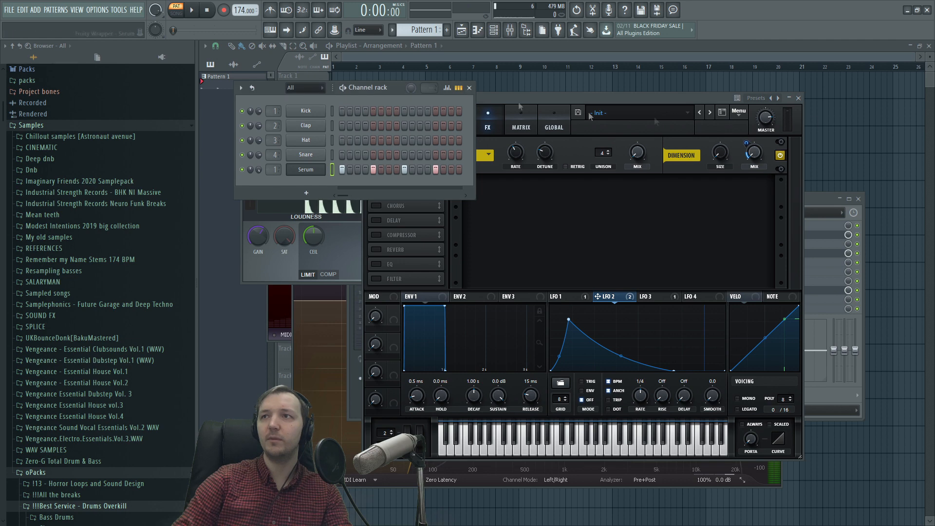
left_click(799, 99)
left_click(311, 171)
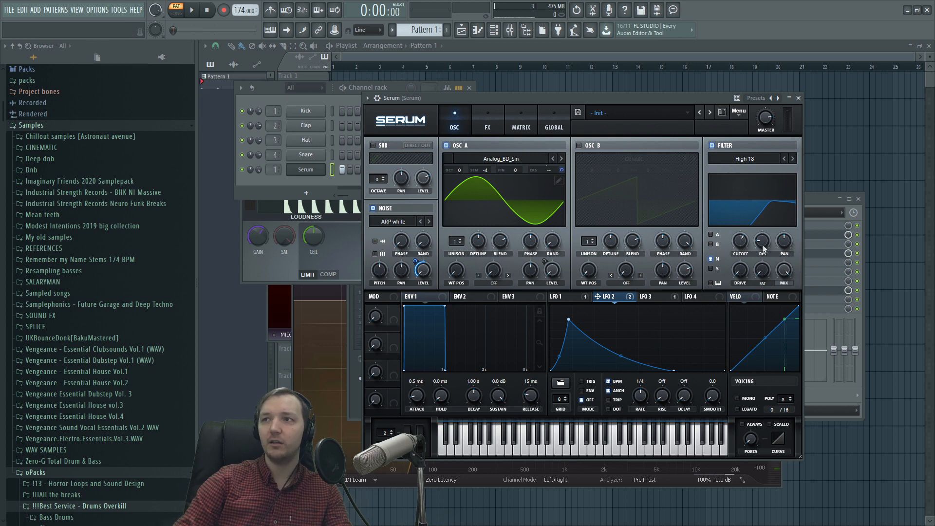
left_click(193, 14)
left_click_drag(771, 215, 771, 226)
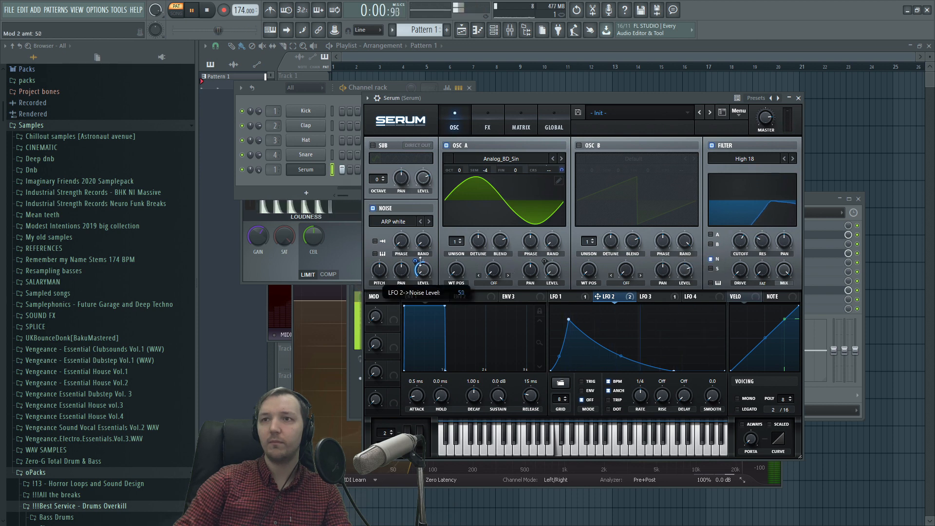
left_click_drag(386, 259, 386, 252)
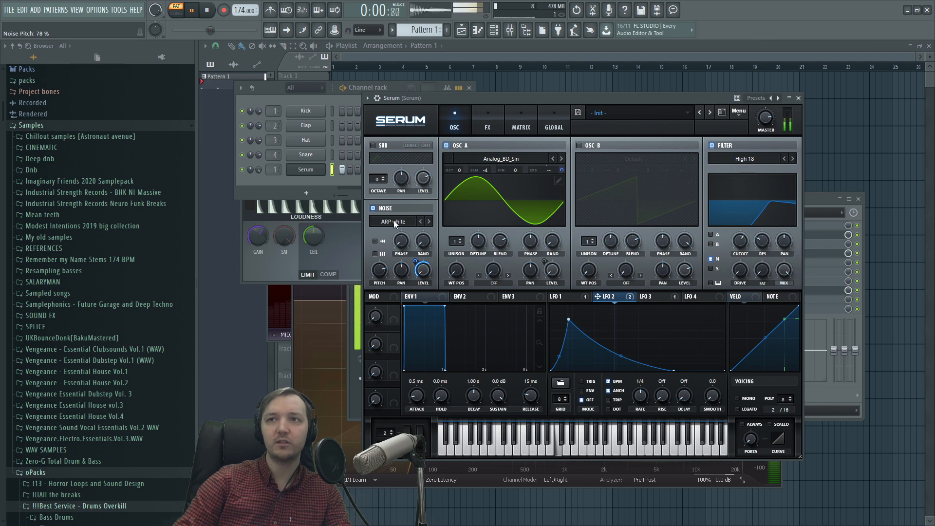
- Change the noise source to SID noise with an LFO 2 level amount of 59, and fine-tune the filter cutoff
left_click(482, 379)
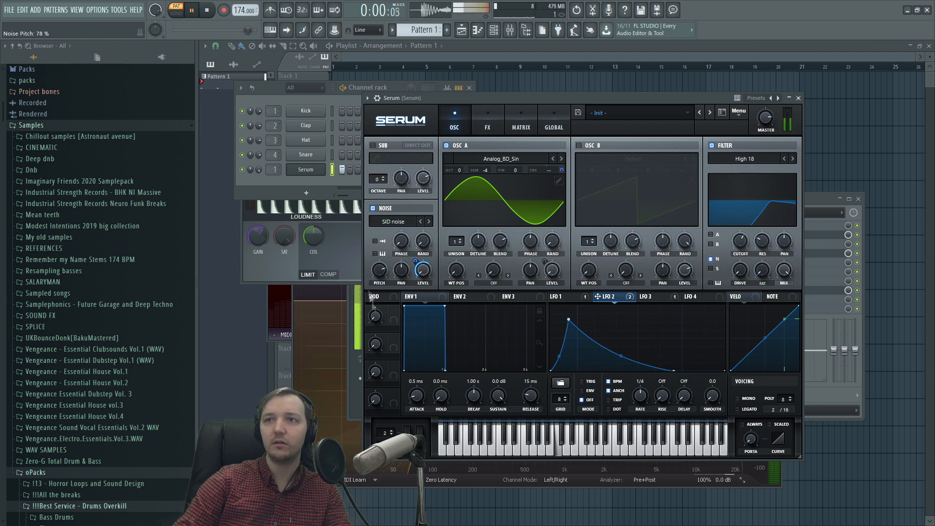
left_click_drag(385, 276, 417, 245)
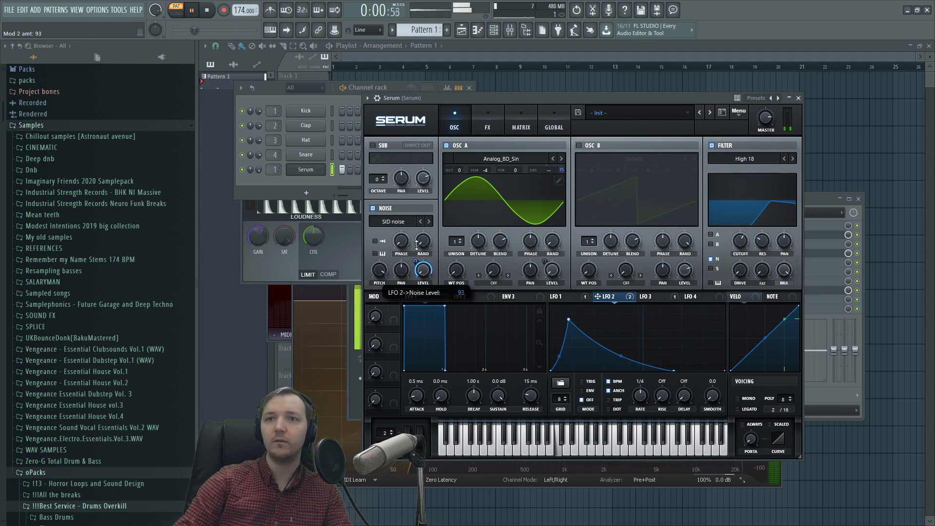
left_click_drag(378, 295, 417, 263)
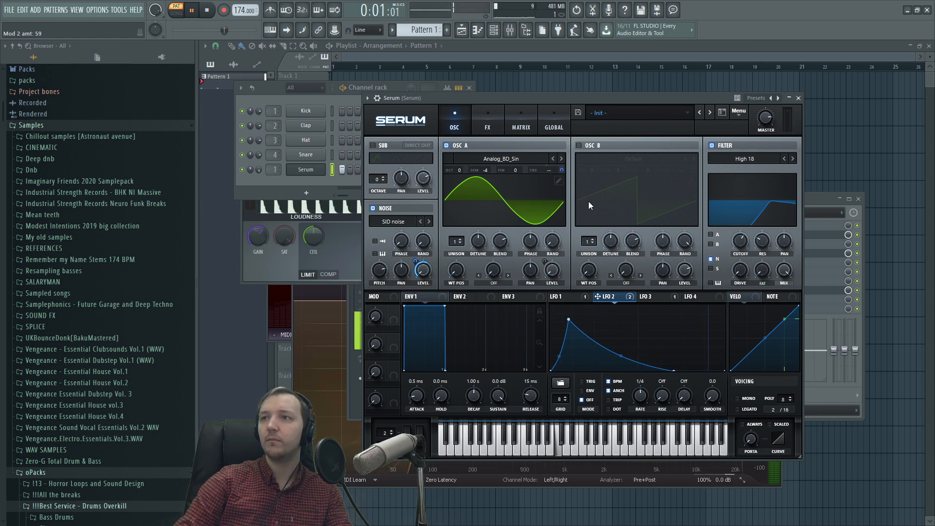
mouse_move(746, 251)
left_mouse_down()
mouse_move(736, 257)
mouse_move(743, 247)
left_mouse_up()
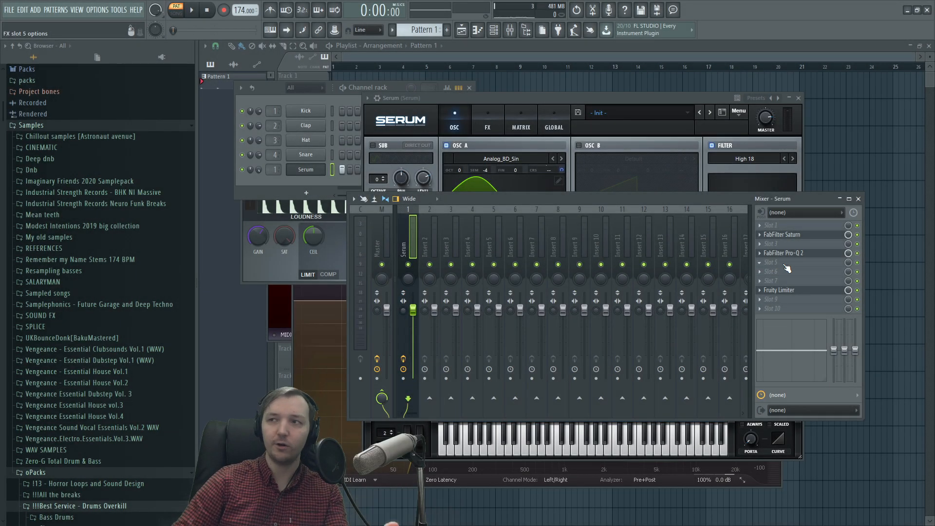
- Set Pro-Q 2 to Mid/Side mode and add a low cut on the side channel only, at about 40 Hz
left_click(784, 252)
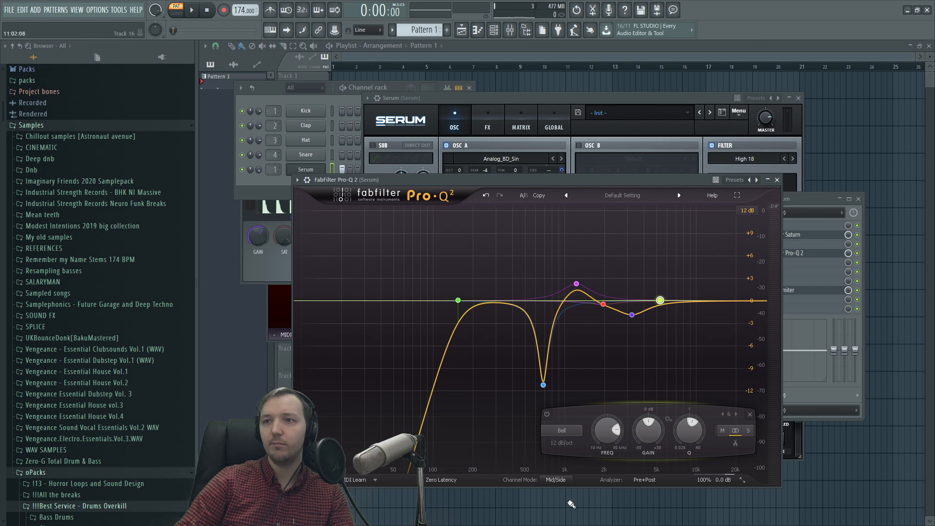
left_click(313, 301)
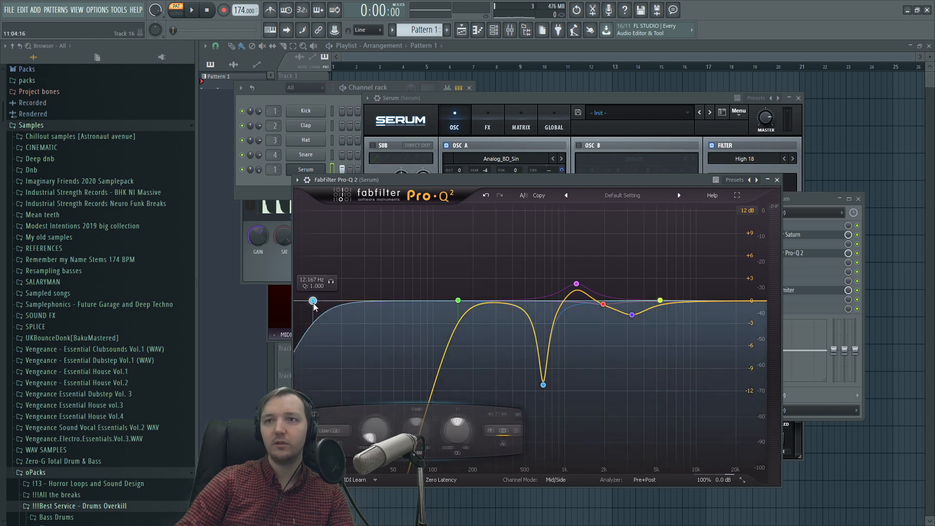
left_click(512, 431)
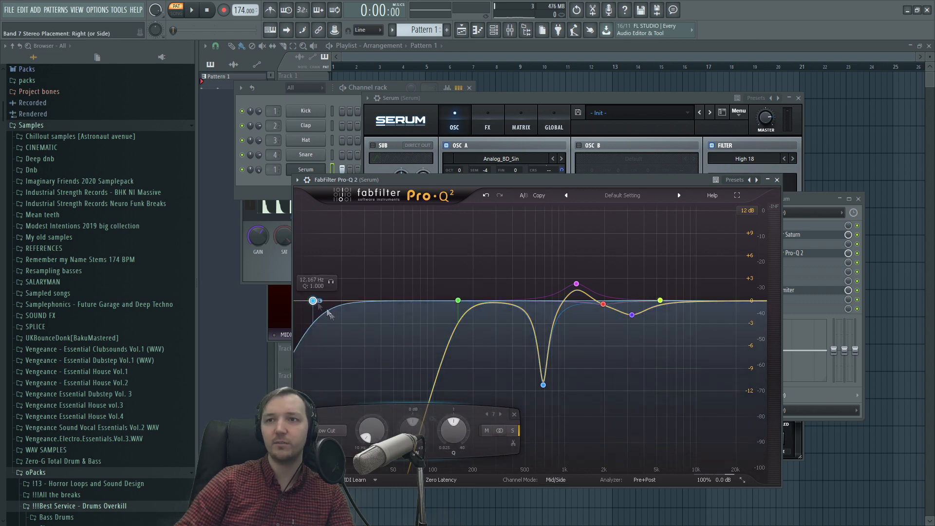
left_click_drag(313, 301, 382, 300)
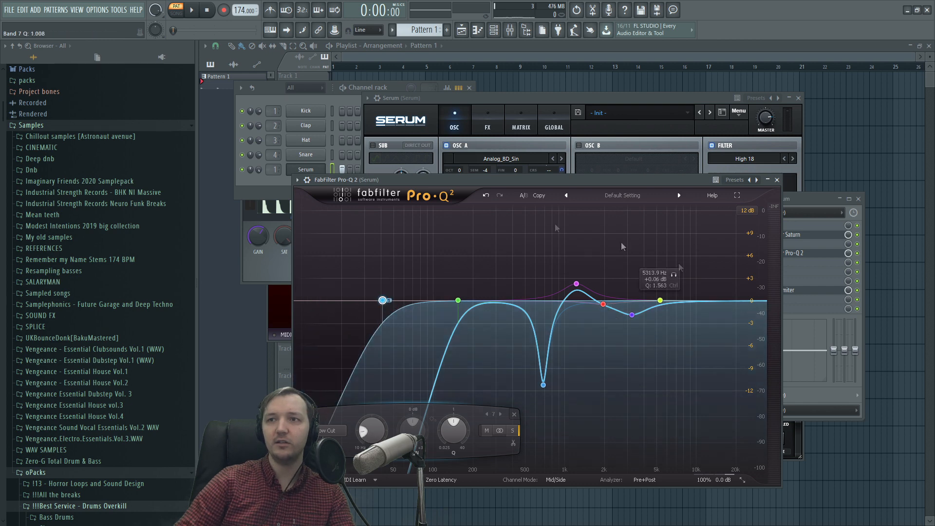
- Raise the side-only low cut to just above 500 Hz with an 18 dB/oct slope while listening to the pattern
left_click_drag(512, 180, 555, 140)
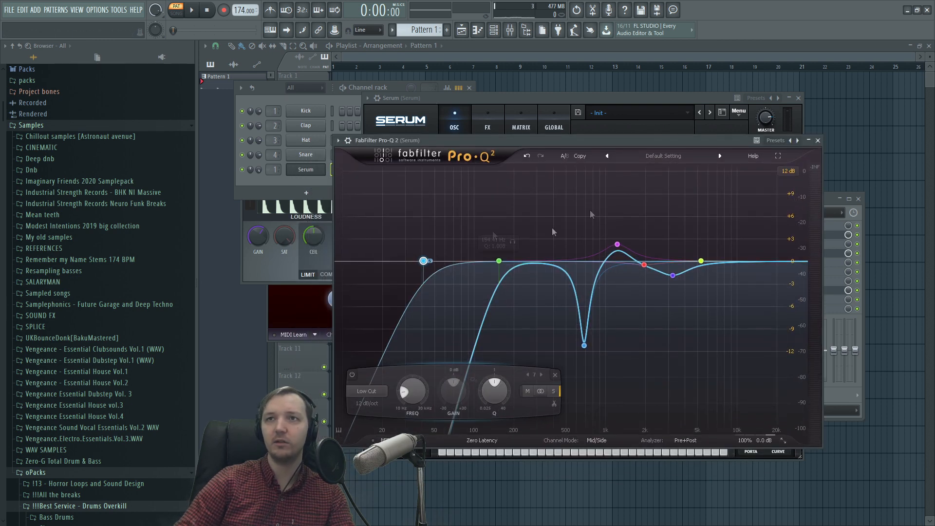
left_click(192, 12)
left_click_drag(424, 261, 570, 254)
key("space")
left_click(462, 261, "alt+shift")
key("space")
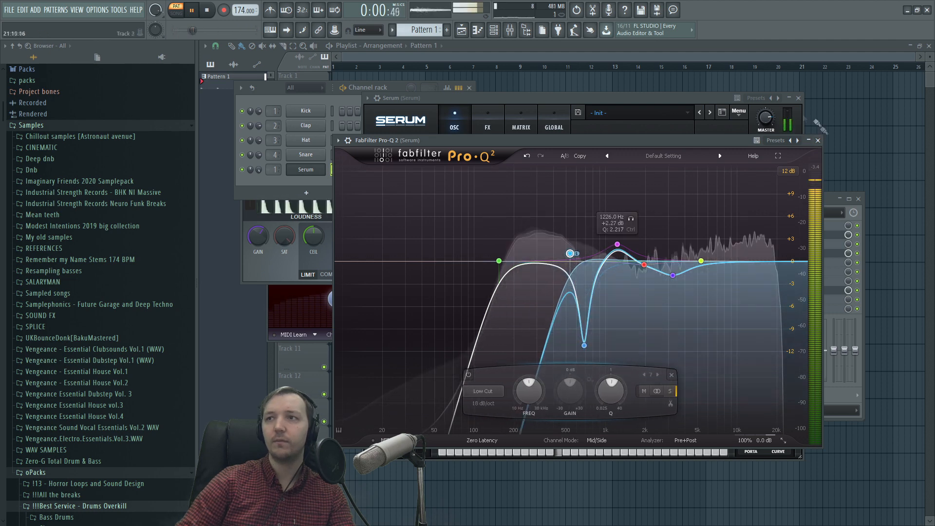
- Raise LFO 2's modulation amount on Serum's Dimension mix to about 45 while the pattern plays
left_click(440, 116)
key("space")
left_click(487, 122)
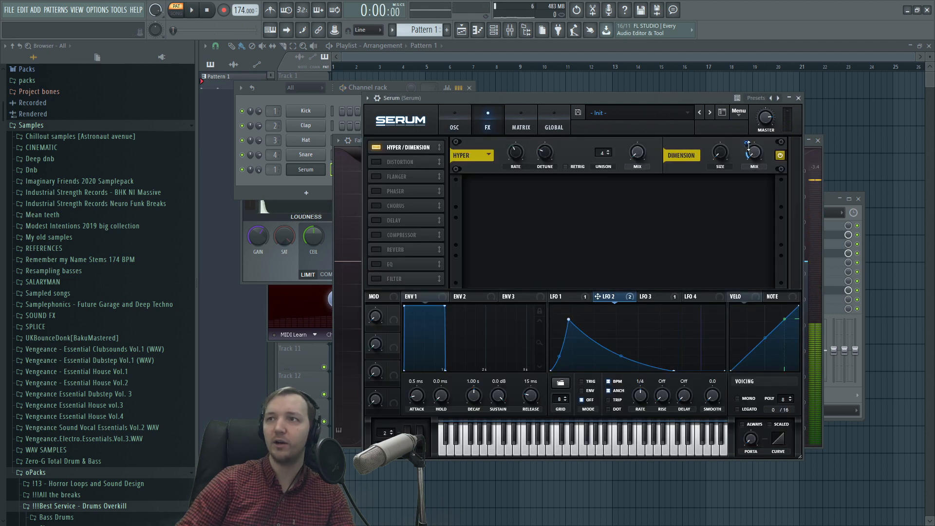
left_click_drag(748, 144, 746, 145)
key("space")
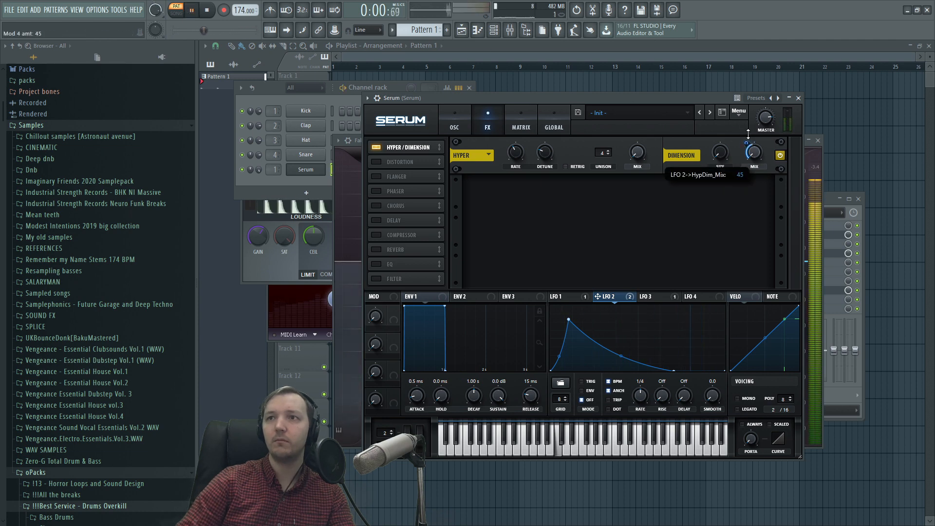
- Close the Serum and Pro-Q 2 windows and play the pattern with the mixer effects bypassed to compare the unprocessed snare
left_click(798, 98)
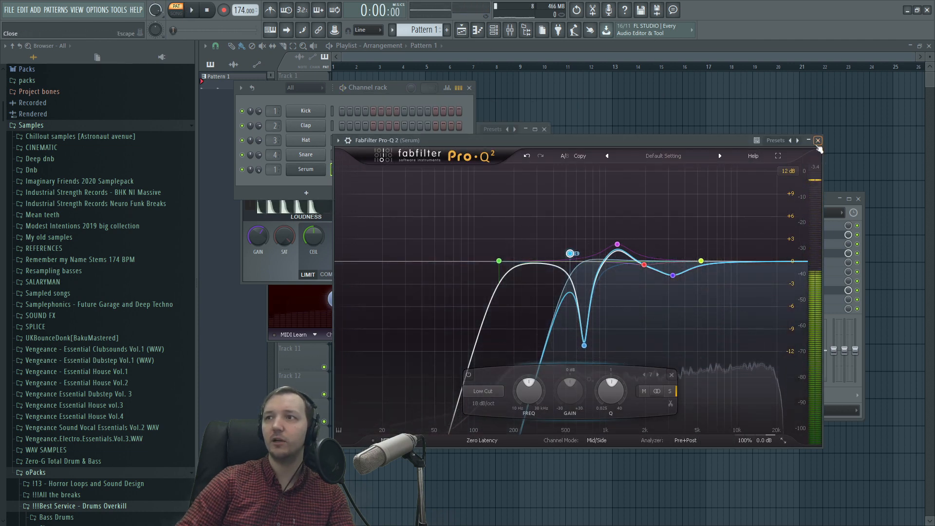
left_click(818, 140)
key("space")
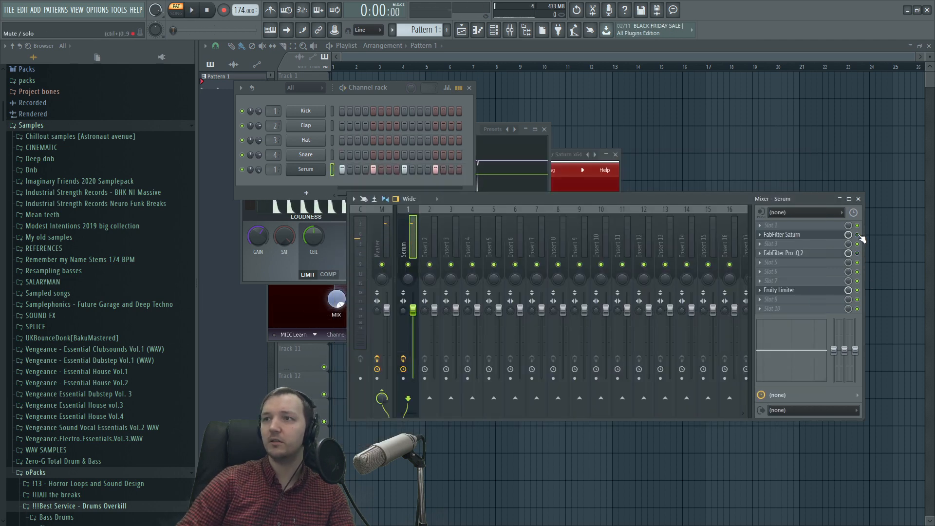
key("space")
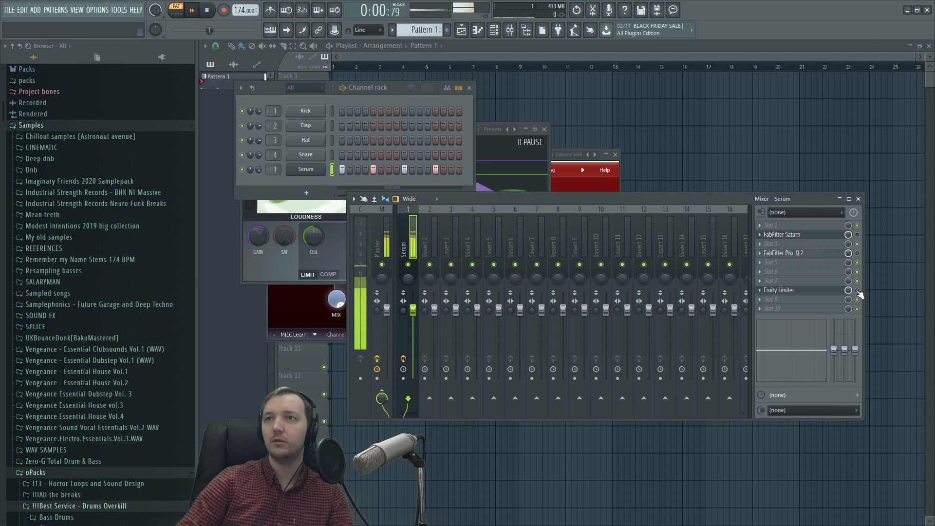
key("space")
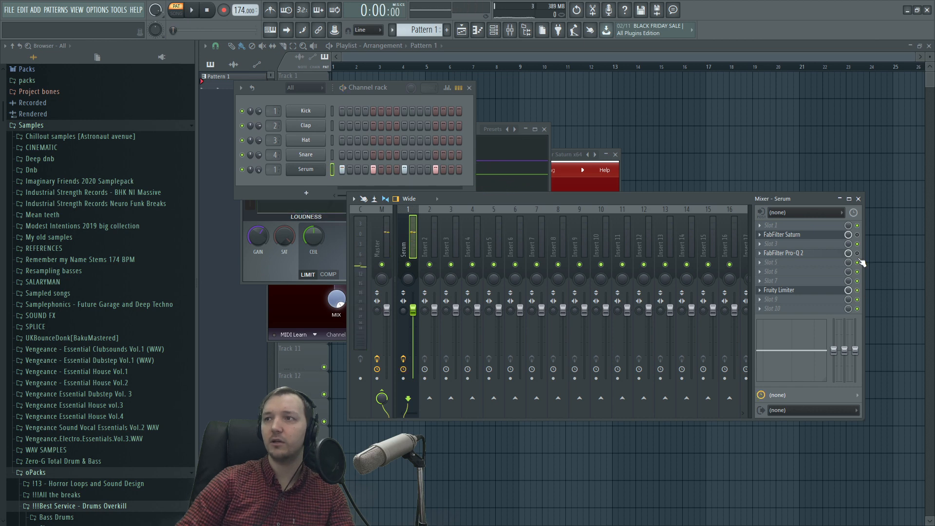
- Place Pattern 1 at the start of Track 1 in the playlist and widen the timeline to view it
key("space")
key("space")
left_click(557, 88)
scroll(320, 101, "up", 5)
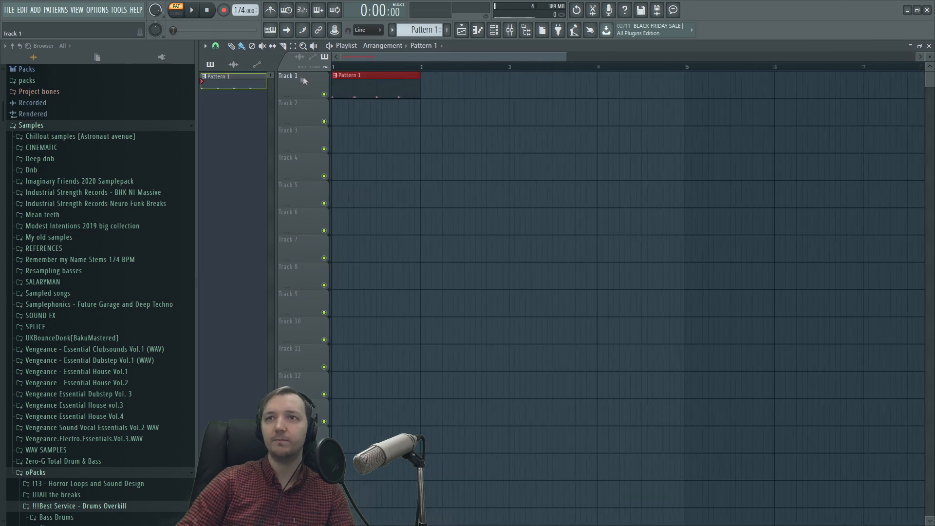
left_click(481, 25)
left_click(481, 26)
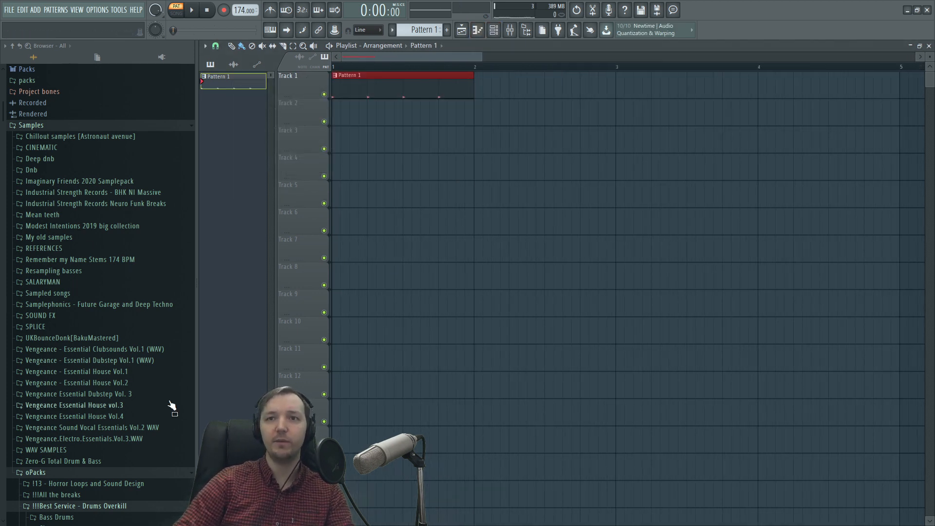
- Audition the Snare Real 3 samples and place SNARE_3343 at the start of Track 4
scroll(172, 406, "down", 9)
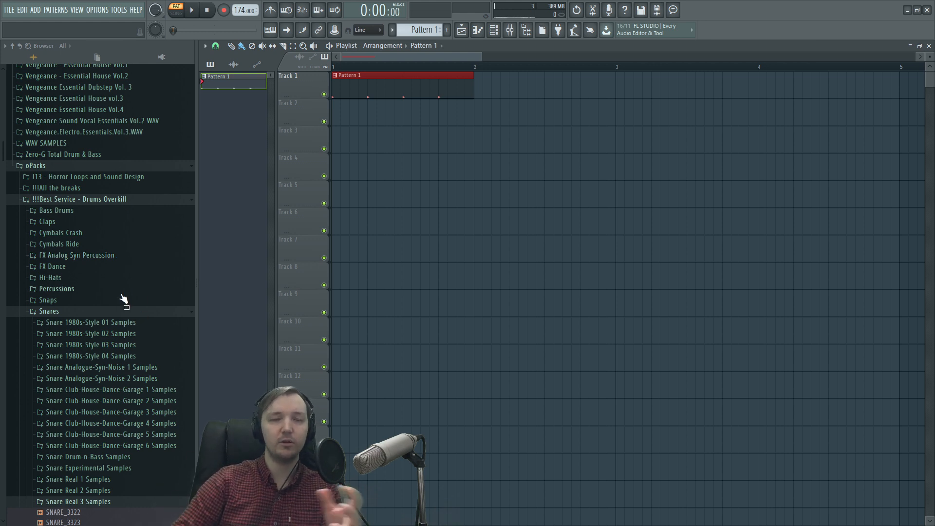
scroll(123, 298, "down", 5)
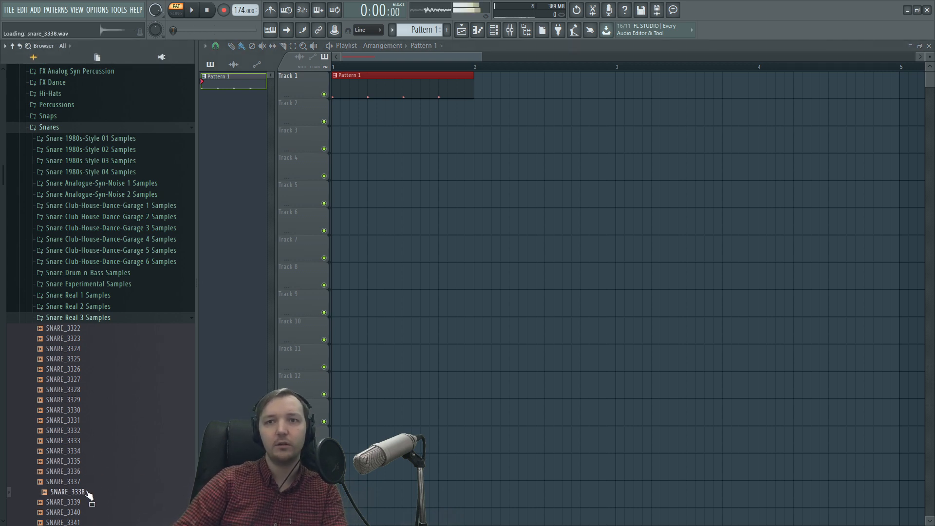
scroll(91, 493, "down", 3)
left_click_drag(80, 422, 341, 170)
- Solo Track 4 to hear the sample alone, and re-enable Track 1 beside it
right_click(327, 176)
key("space")
scroll(317, 170, "up", 3)
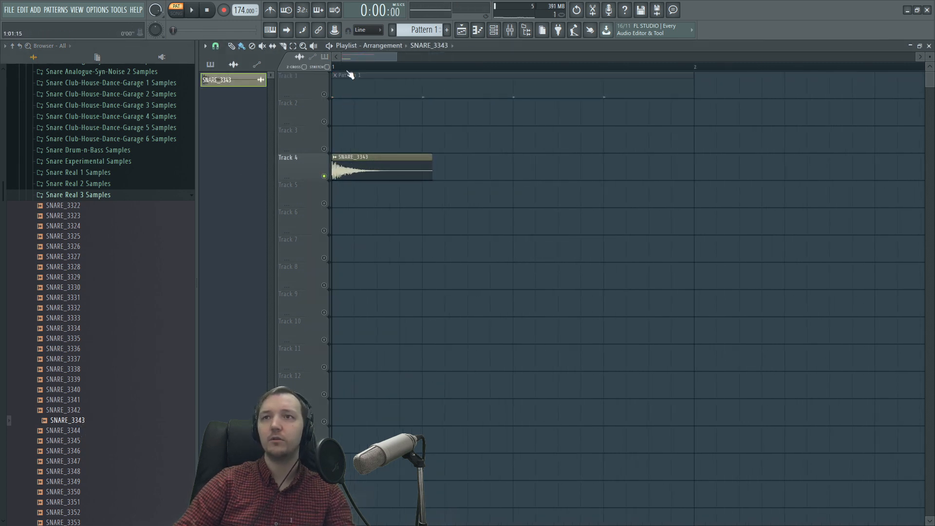
left_click(324, 95)
- Copy the SNARE_3343 clip along Track 4 so that it lands on all four beats of bar 1
left_click_drag(371, 169, 460, 171)
double_click(460, 170)
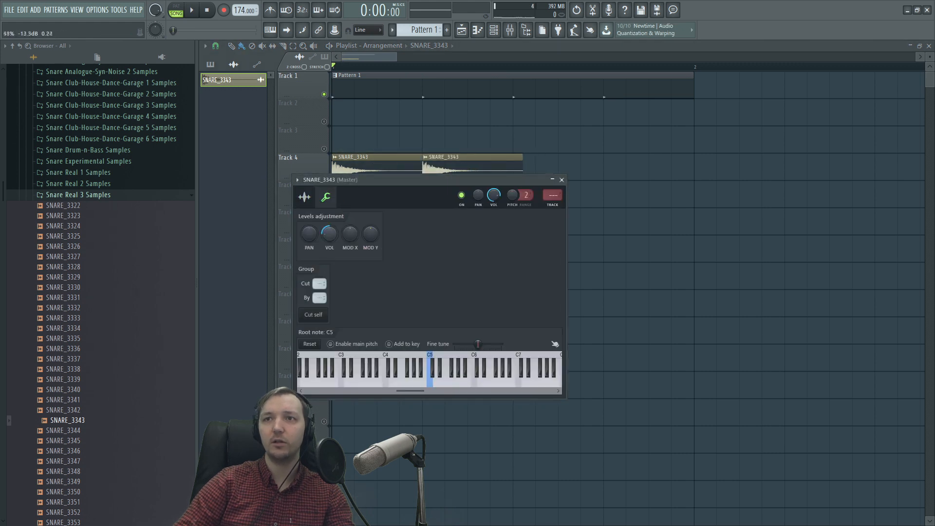
left_click(561, 179)
key("space")
left_click_drag(572, 183, 309, 175)
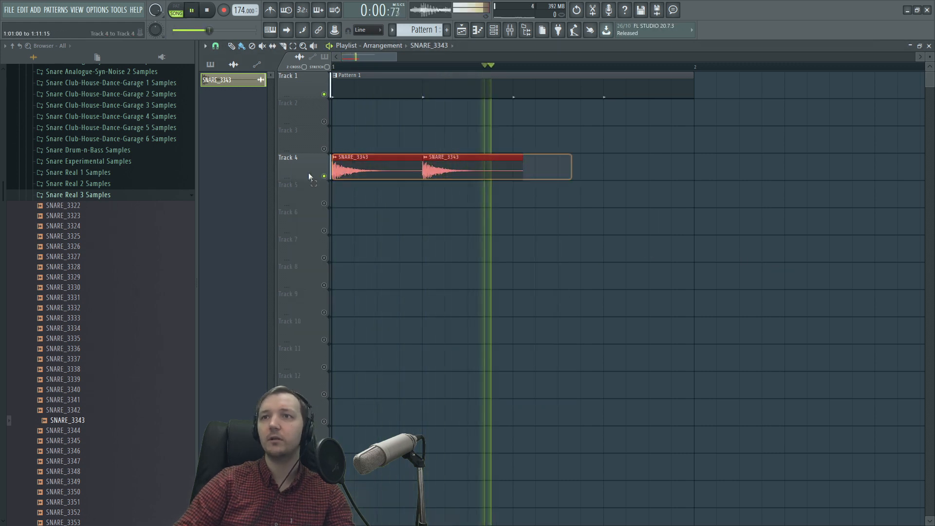
key("ctrl+b")
left_click_drag(540, 178, 564, 177)
left_click_drag(758, 174, 347, 191)
- Route the SNARE_3343 sample to mixer insert 2
double_click(375, 171)
key("space")
left_click(509, 28)
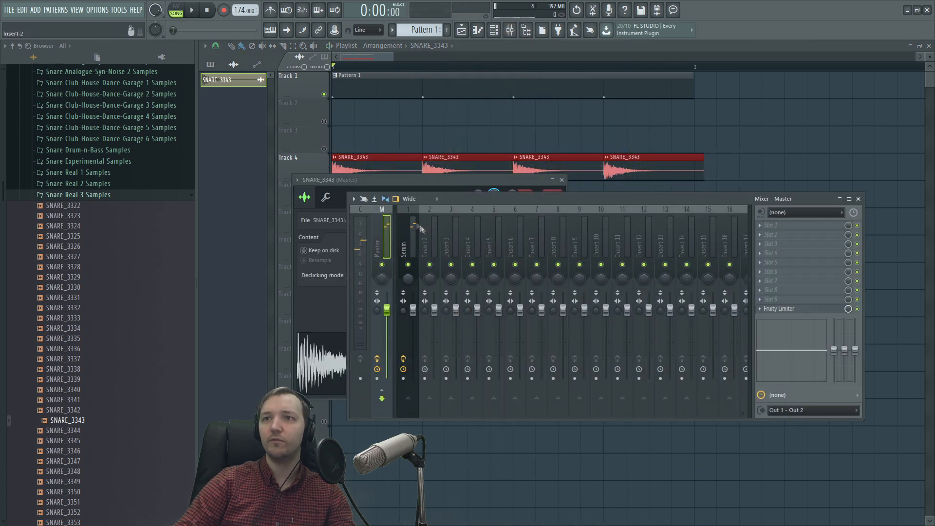
left_click(360, 181)
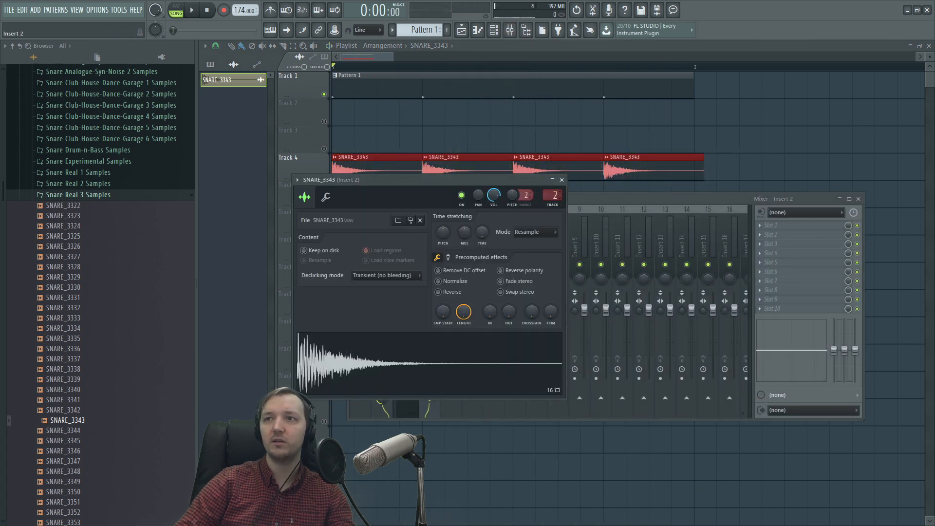
- Name mixer insert 2 "Mid snare" and load FabFilter Pro-Q 2 in its second effect slot
left_click(791, 210)
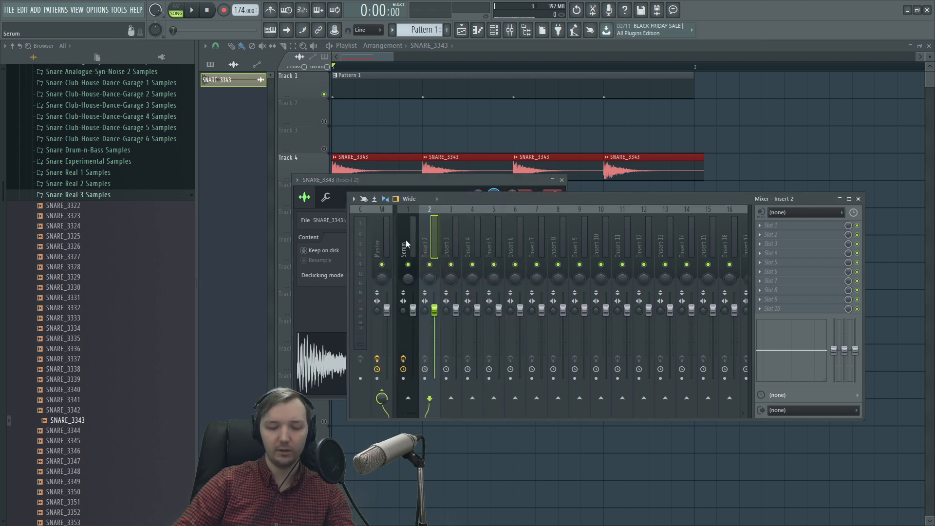
type("Mid snare")
key("Return")
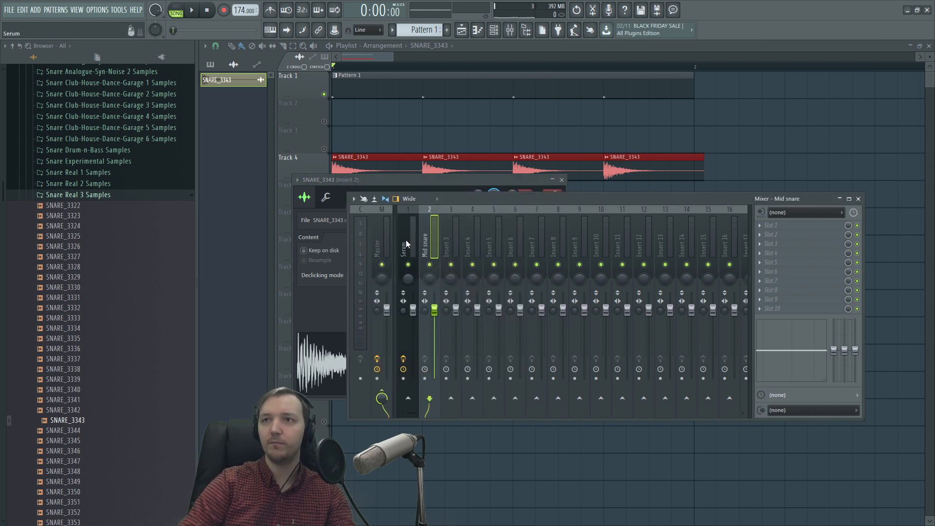
key("space")
left_click(790, 233)
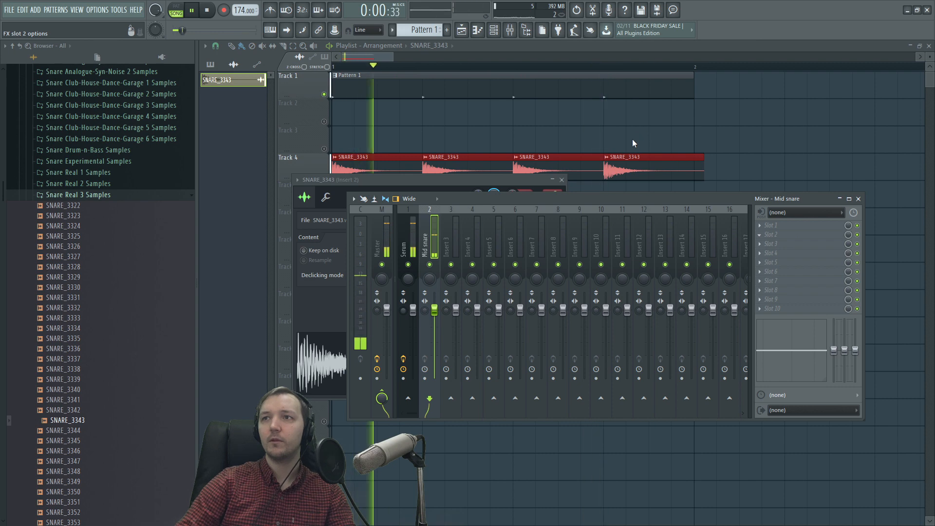
- Trim the last SNARE_3343 clip to end within bar 1 and play bar 1 as a loop
left_click(633, 139)
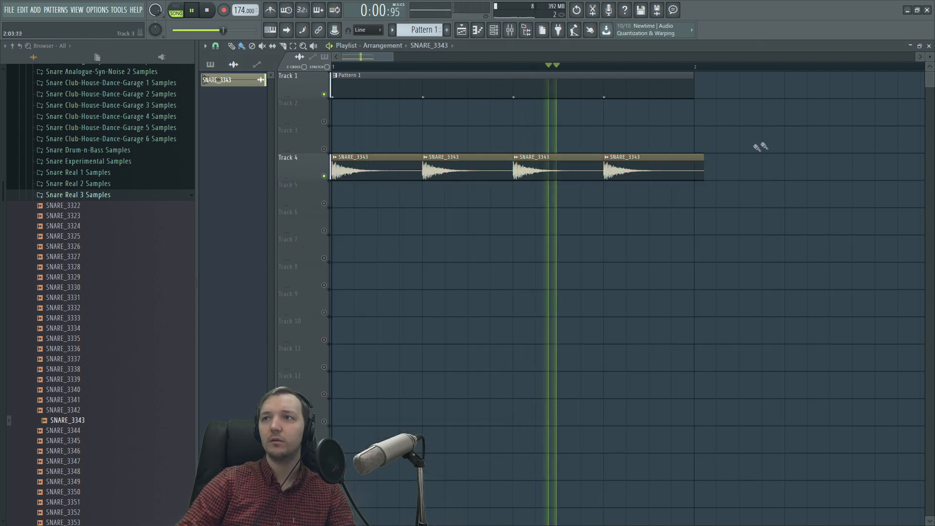
key("space")
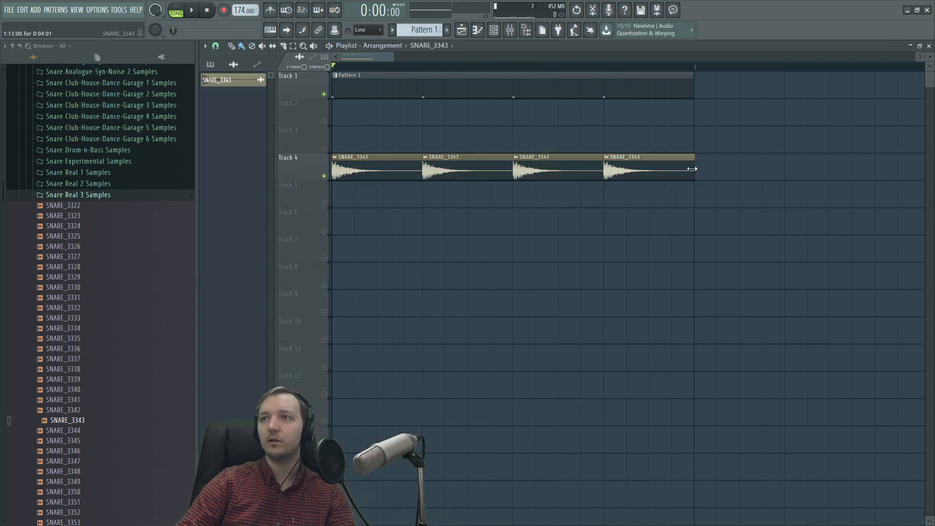
key("ctrl+a")
key("space")
- Add a 12 dB/oct low cut at about 520 Hz in the Mid snare's Pro-Q 2 while listening to the loop
key("F9")
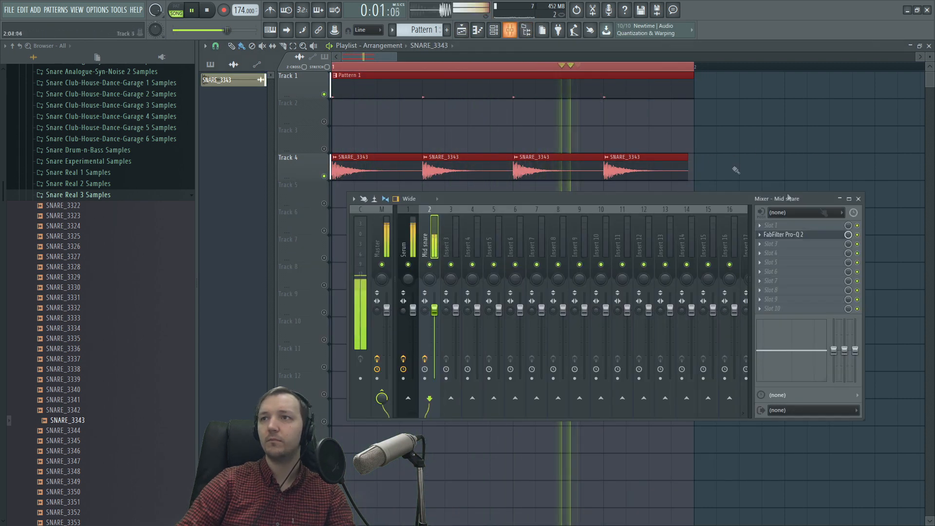
left_click(813, 236)
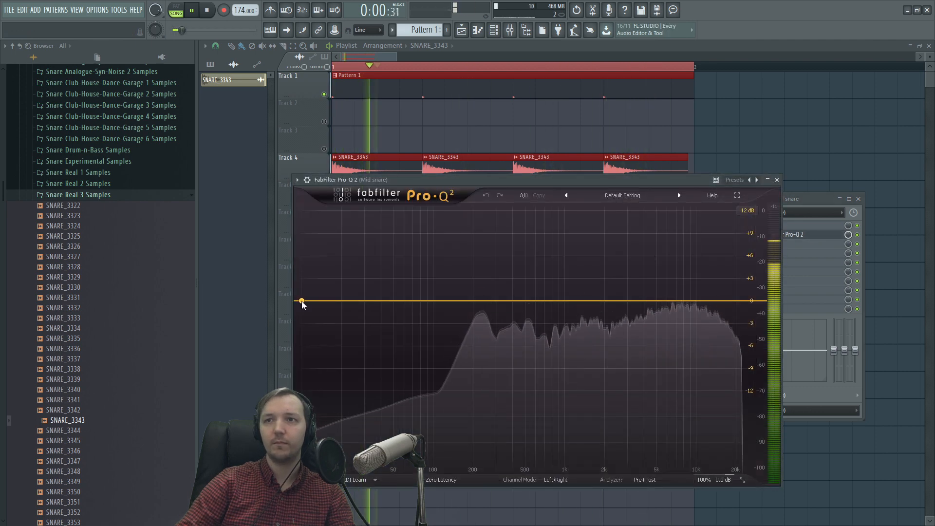
double_click(341, 301)
key("space")
key("space")
left_click_drag(342, 300, 528, 300)
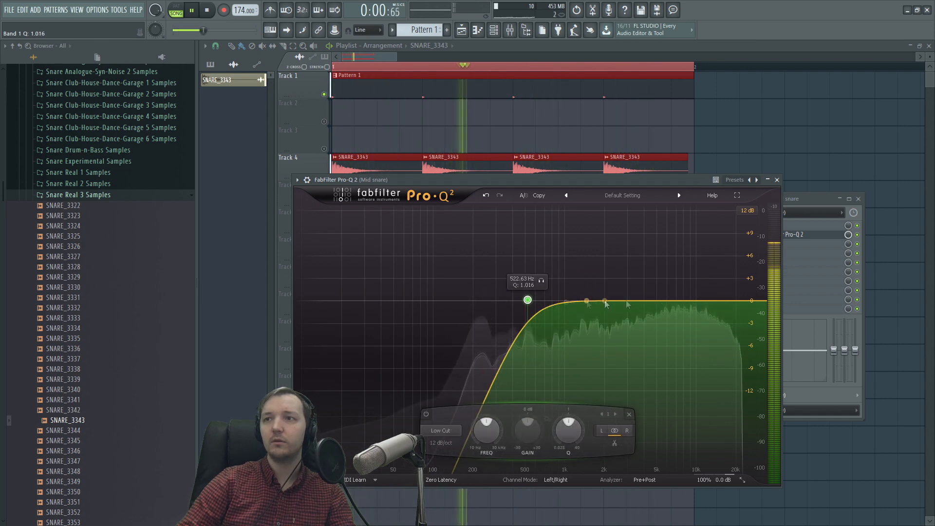
left_click_drag(738, 305, 714, 305)
key("space")
left_click(778, 125)
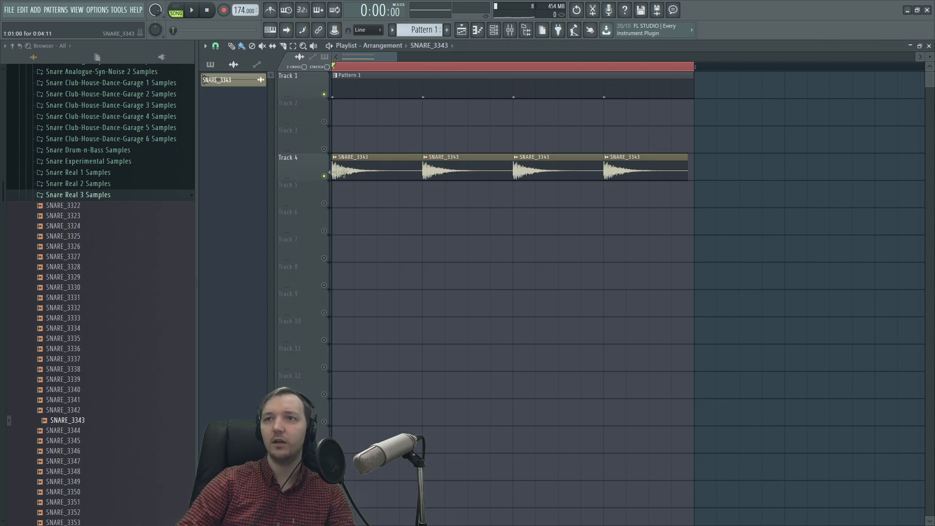
- Lower the Mid snare mixer track's volume to blend it under the Serum snare during playback
double_click(361, 172)
left_click(519, 34)
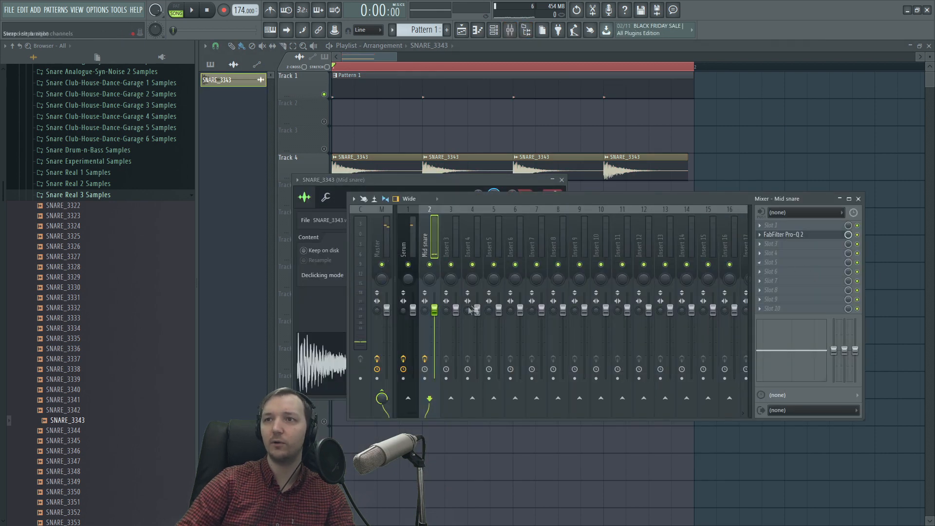
key("space")
left_click_drag(435, 311, 431, 321)
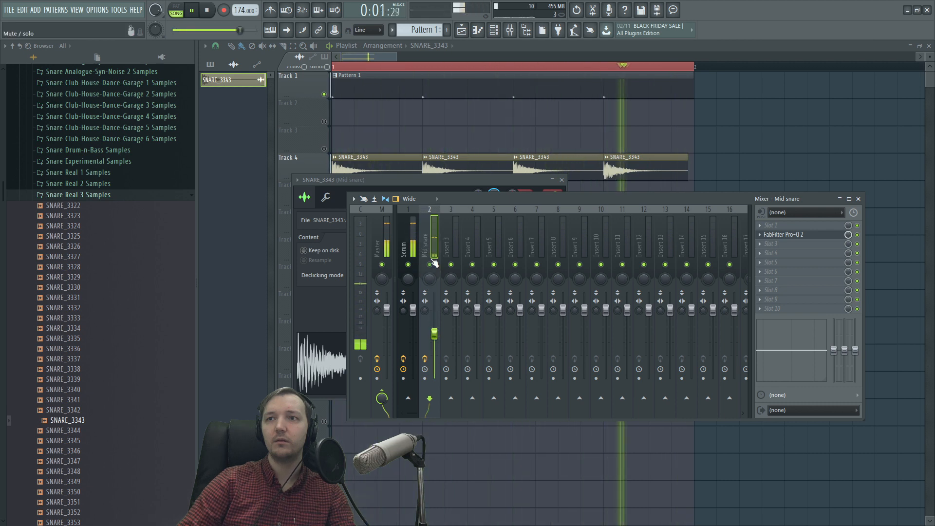
- Compare the snare loop with the Mid snare layer muted and unmuted
key("space")
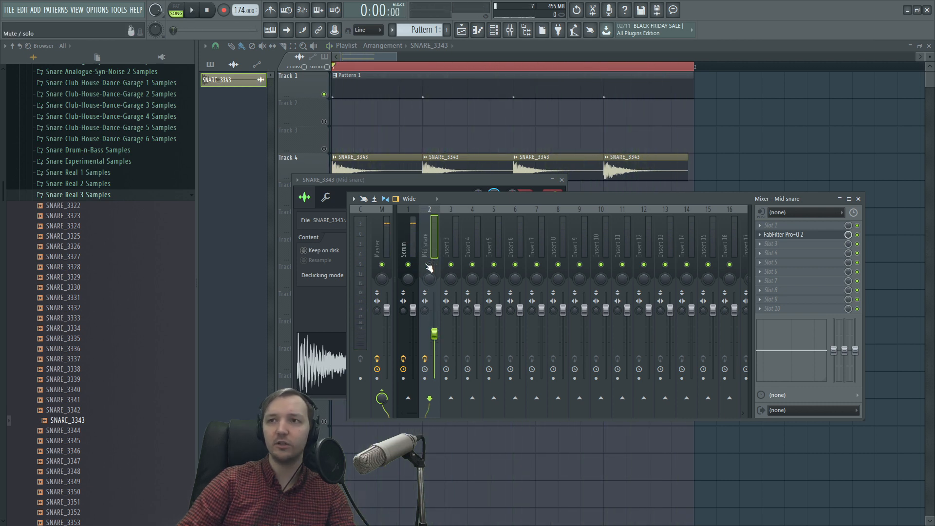
left_click(429, 265)
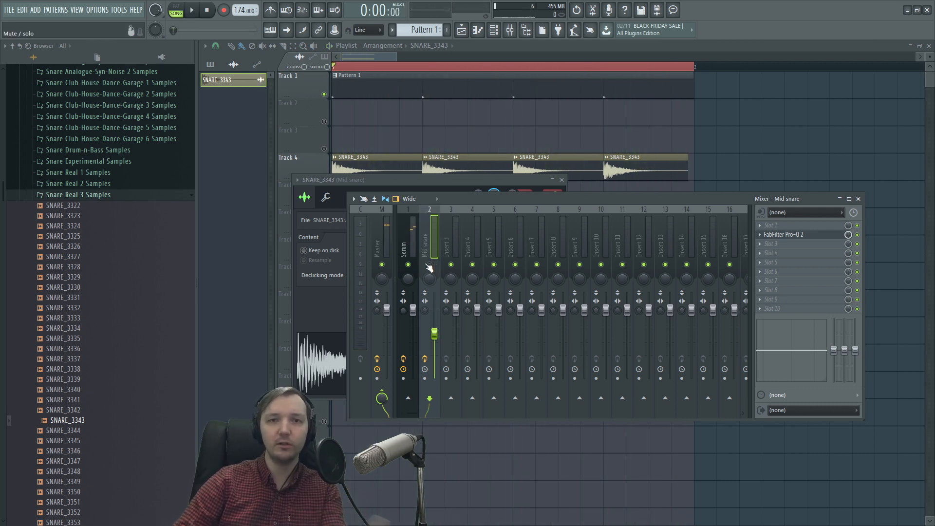
left_click(430, 265)
key("space")
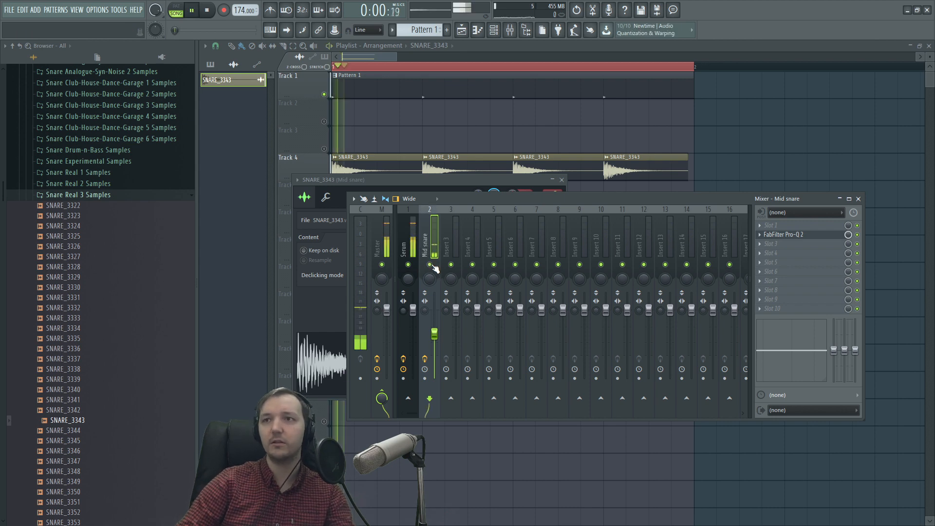
- Reshape LFO 3 in Serum with a lower starting point and a slightly shorter decay while the loop plays
double_click(414, 75)
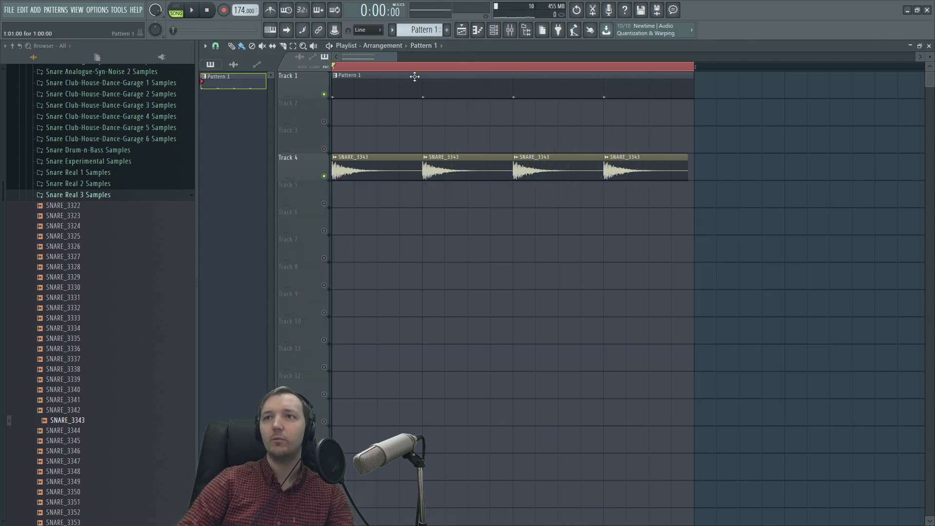
left_click(493, 31)
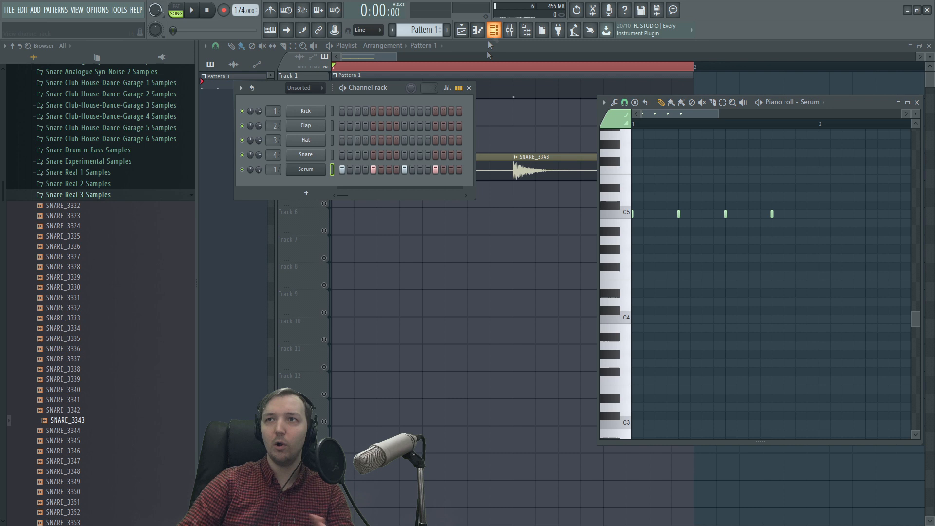
left_click(306, 170)
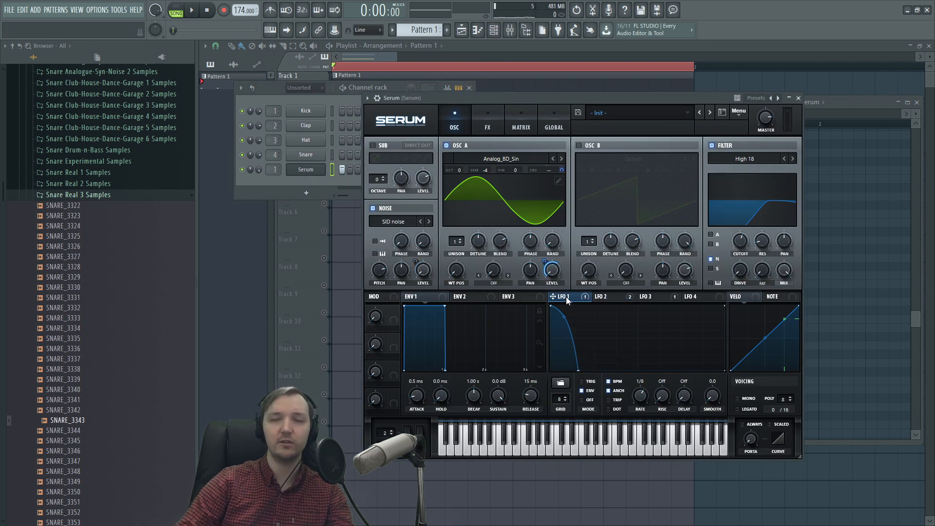
left_click(651, 297)
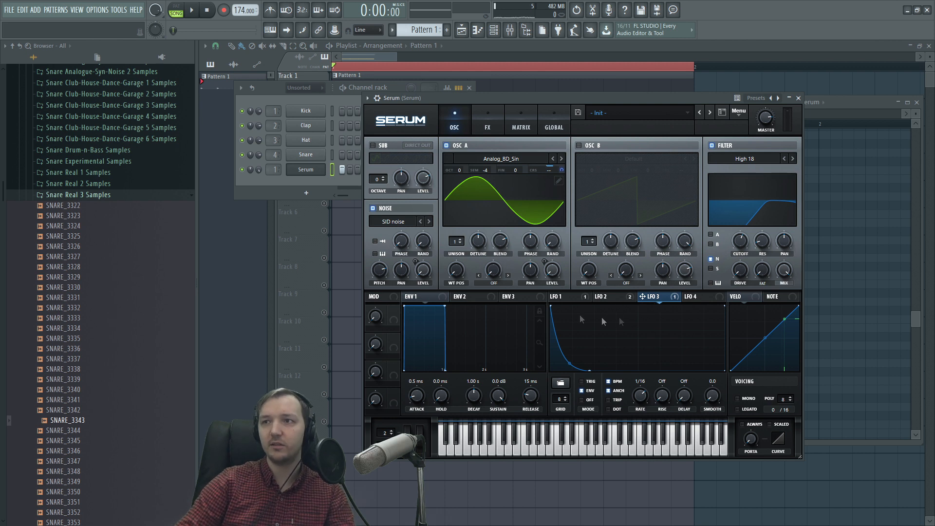
left_click_drag(551, 308, 551, 317)
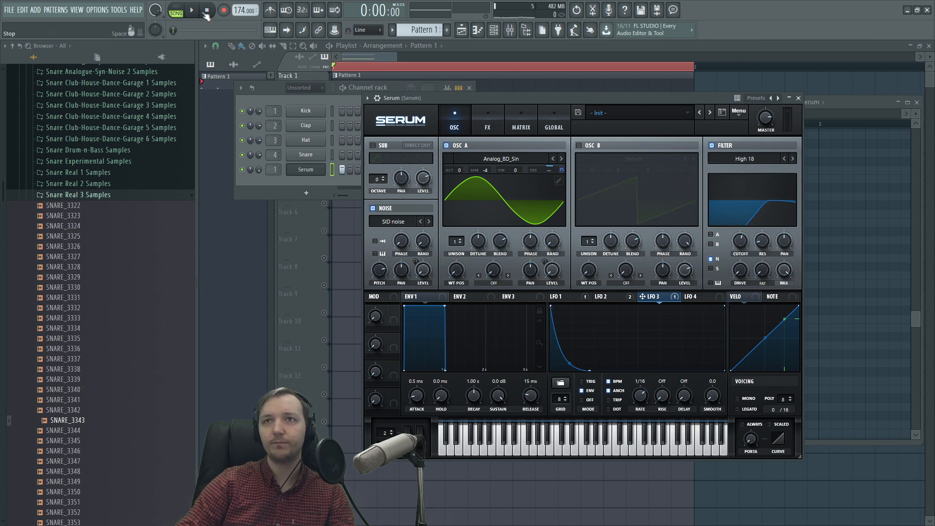
mouse_move(551, 306)
left_mouse_down()
mouse_move(542, 341)
mouse_move(549, 319)
left_mouse_up()
left_click_drag(570, 366, 570, 360)
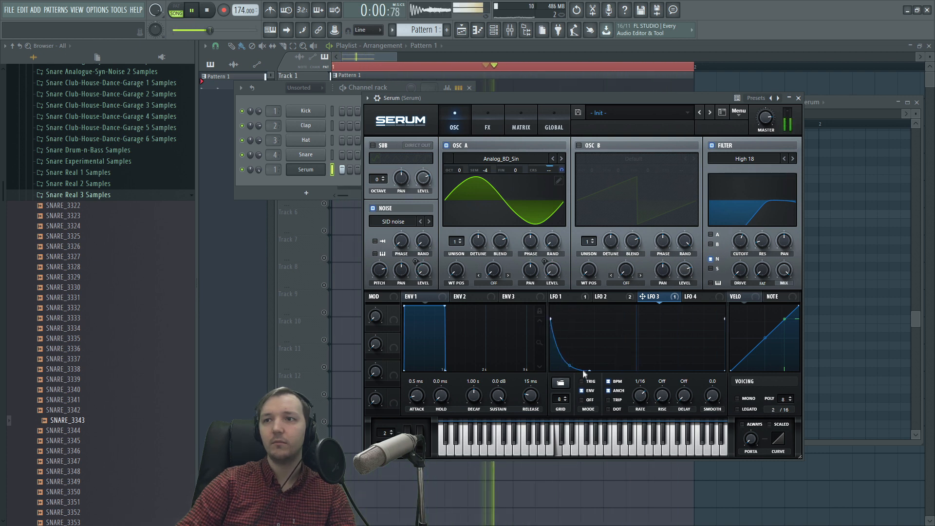
left_click_drag(589, 371, 581, 375)
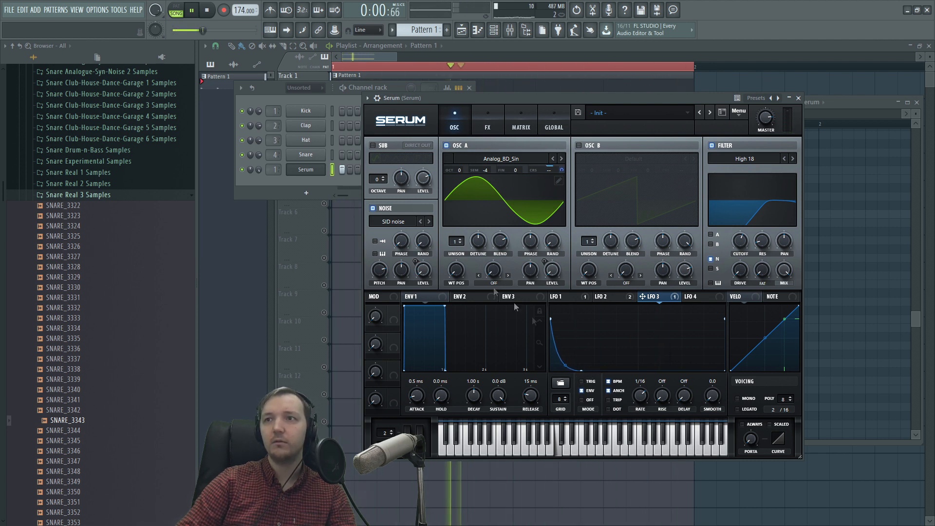
left_click(312, 181)
key("space")
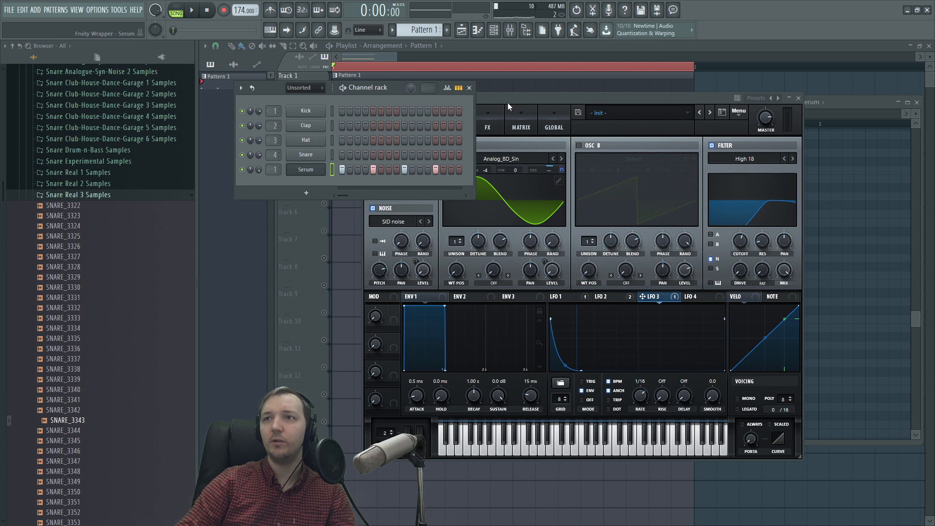
- Set Oscillator A's semitone tuning to -6 in Serum
left_click(508, 102)
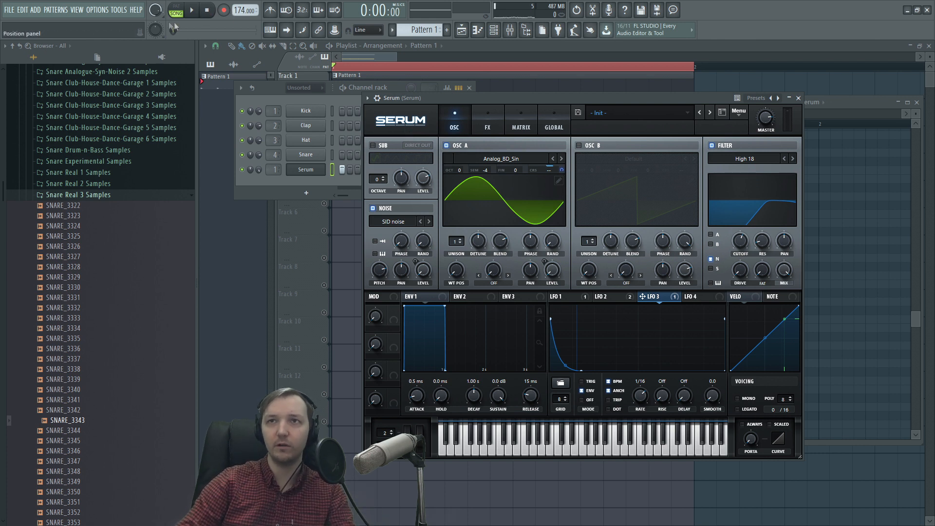
left_click_drag(485, 170, 484, 182)
key("space")
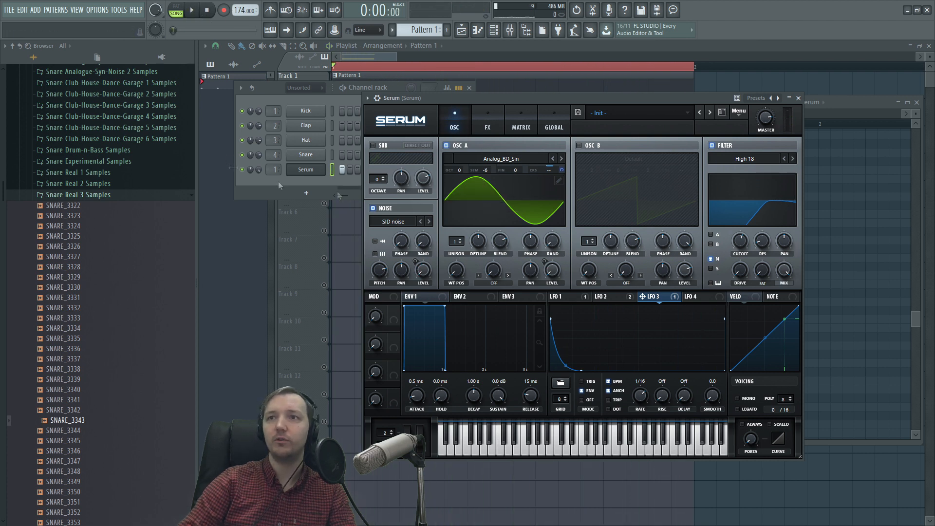
- Lengthen the decay of Serum's LFO 1 curve slightly and audition the snare loop
left_click(187, 10)
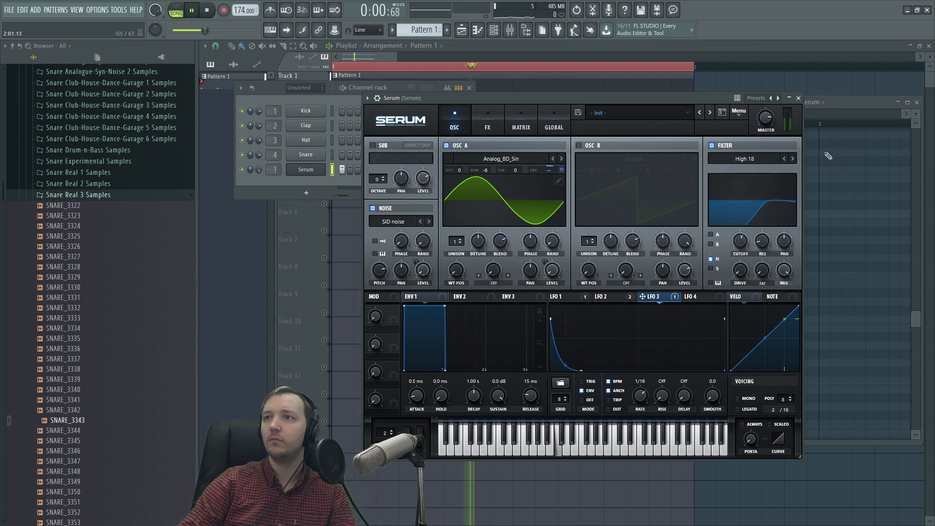
left_click(558, 296)
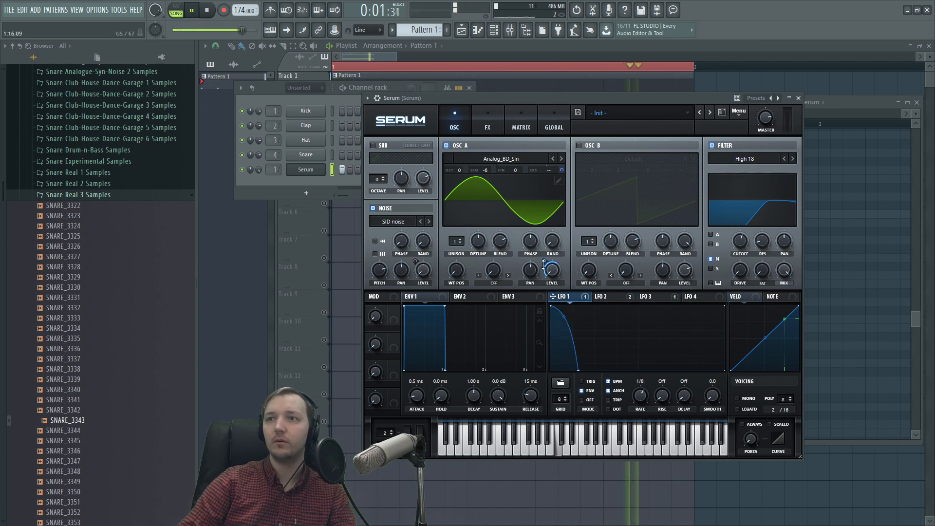
left_click(207, 10)
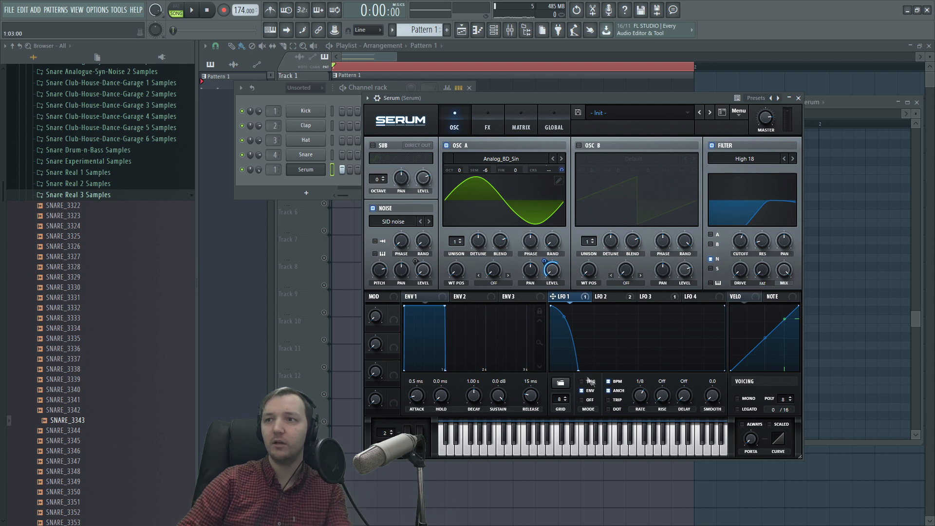
left_click_drag(577, 370, 594, 383)
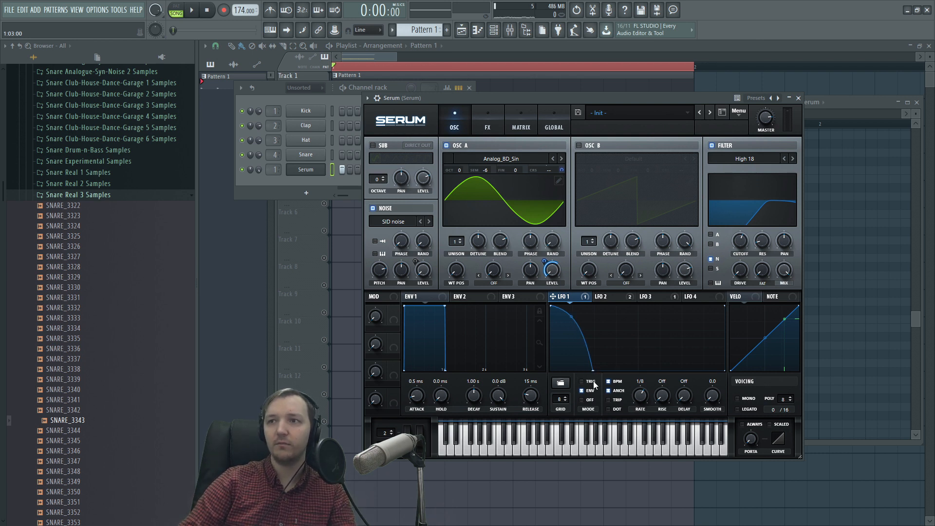
left_click(191, 9)
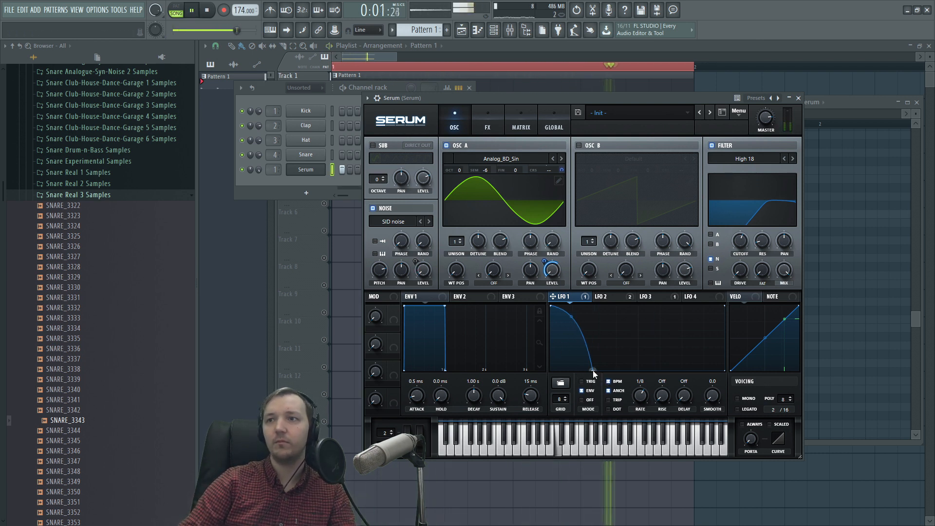
key("space")
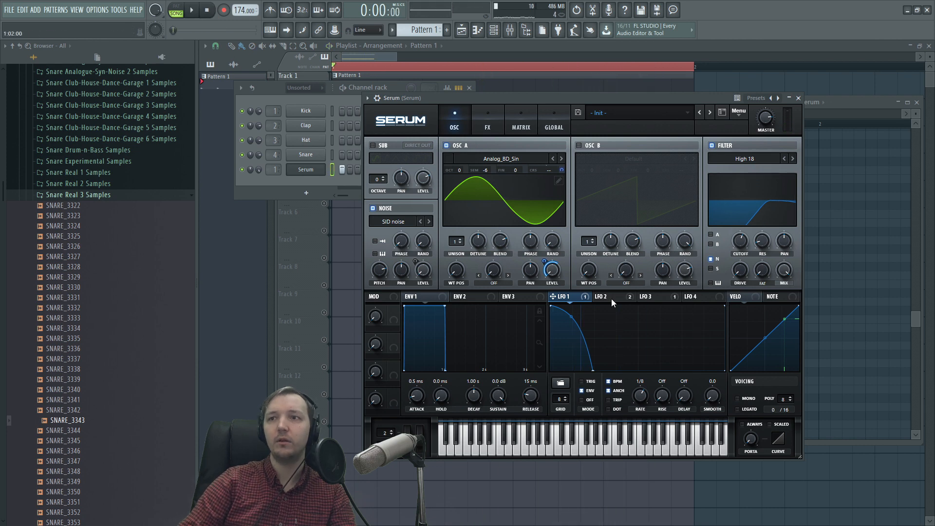
left_click(817, 82)
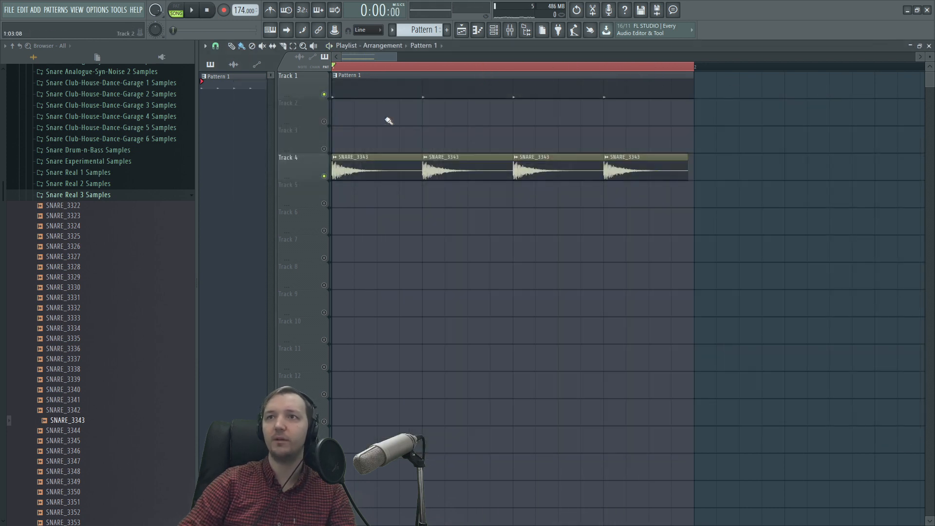
key("space")
key("space")
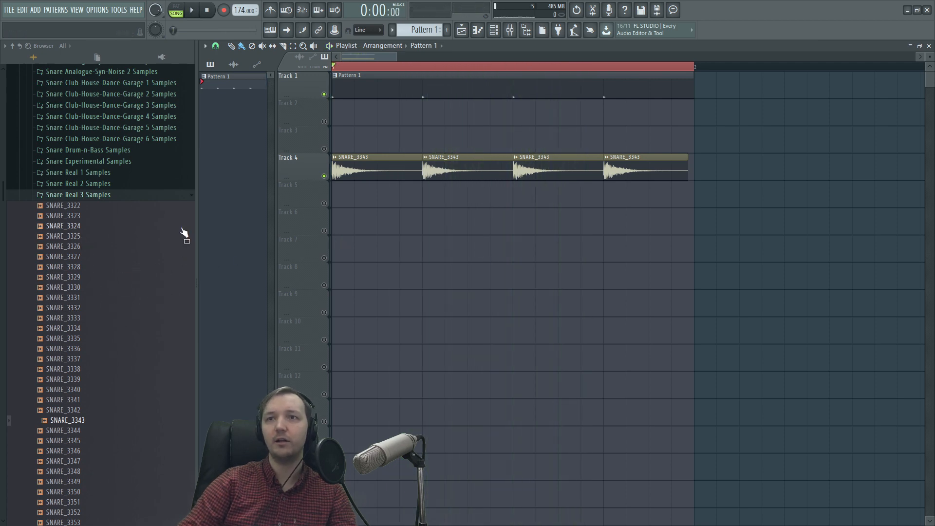
- Browse the Snare 1980s-Style 02 Samples folder for another snare layer and preview SNARE_0168
scroll(171, 249, "up", 4)
left_click(91, 321)
scroll(108, 204, "up", 2)
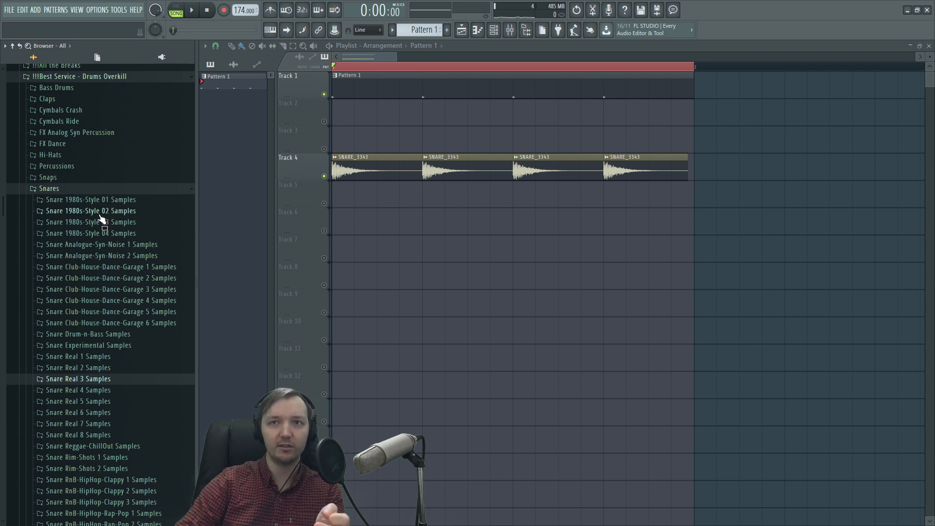
left_click(93, 211)
scroll(118, 265, "down", 6)
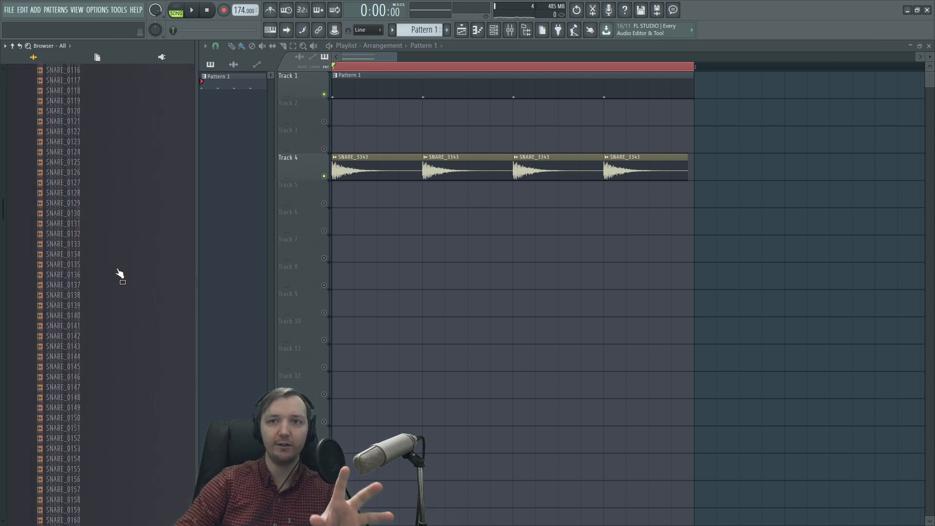
scroll(105, 253, "up", 6)
scroll(105, 252, "down", 6)
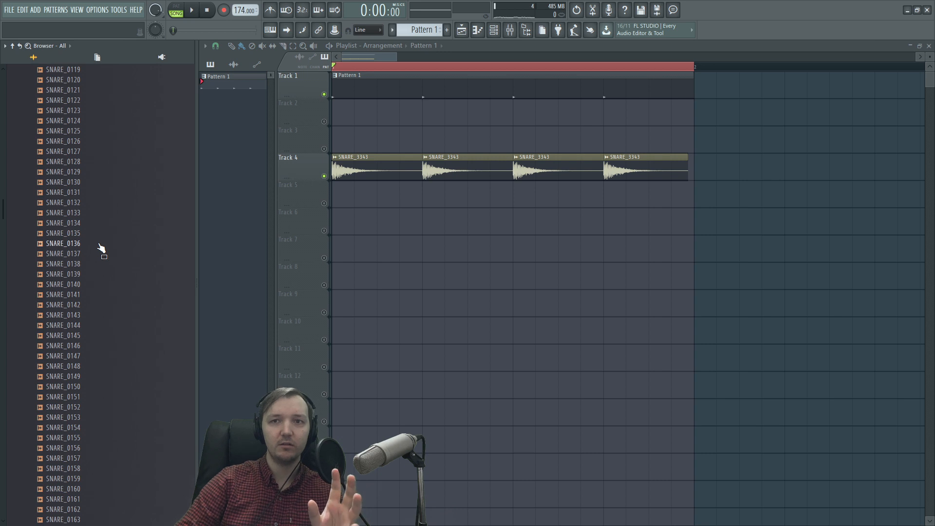
scroll(104, 294, "down", 8)
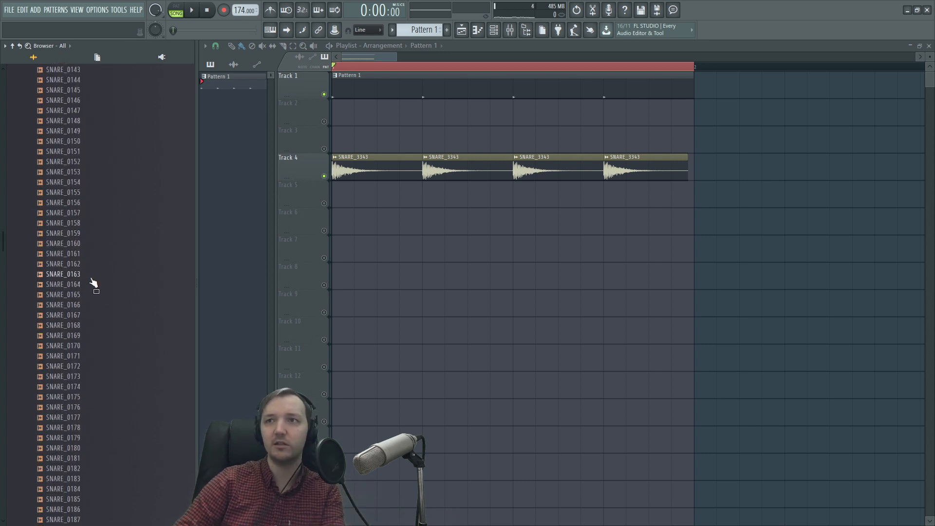
left_click(81, 327)
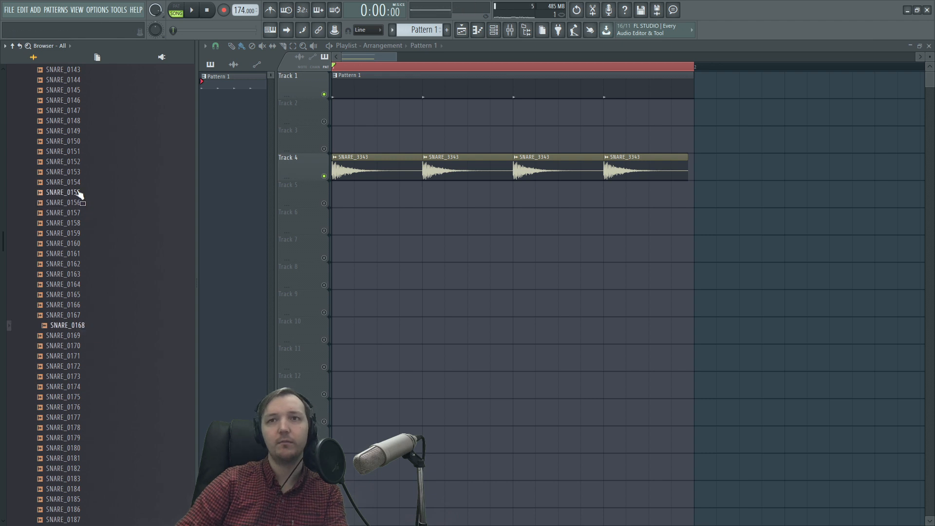
- Place SNARE_0170 at the start of Track 7 and audition that track soloed
left_click_drag(83, 352, 402, 244)
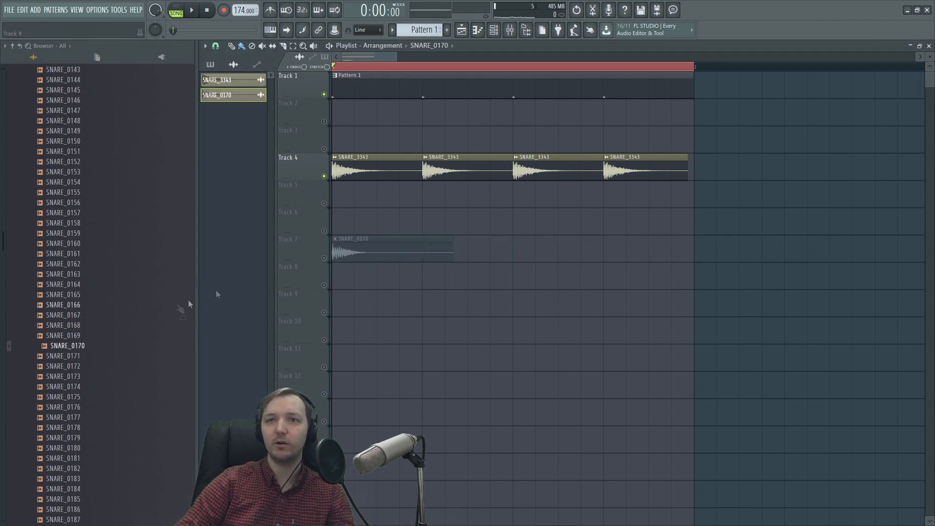
right_click(326, 258)
key("space")
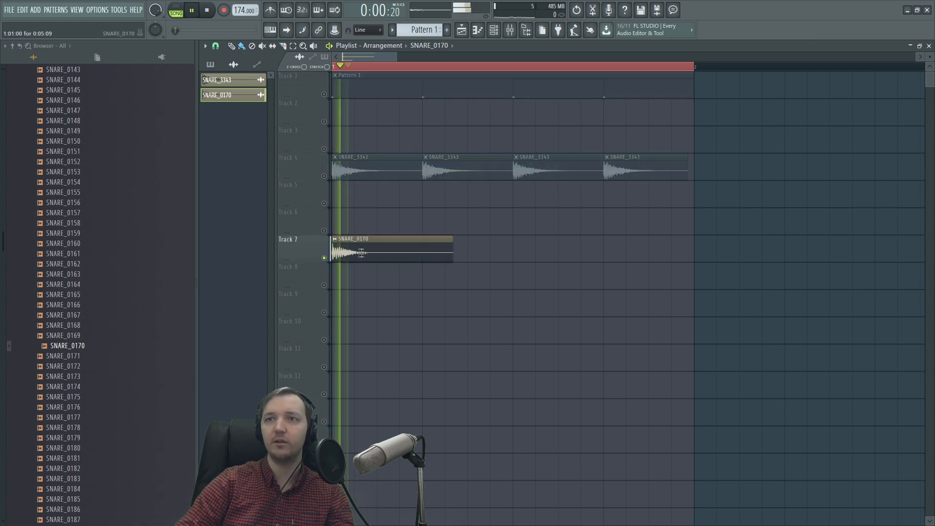
key("space")
- Shorten the SNARE_0170 clip and repeat it for four hits on Track 7, aligned with the Track 4 snares
left_click_drag(366, 250, 620, 259)
left_click_drag(796, 210, 419, 255)
left_click_drag(725, 243, 693, 254)
key("space")
key("space")
- Route SNARE_0170 to mixer track 3 and load FabFilter Pro-Q 2 in its second effect slot
double_click(348, 255)
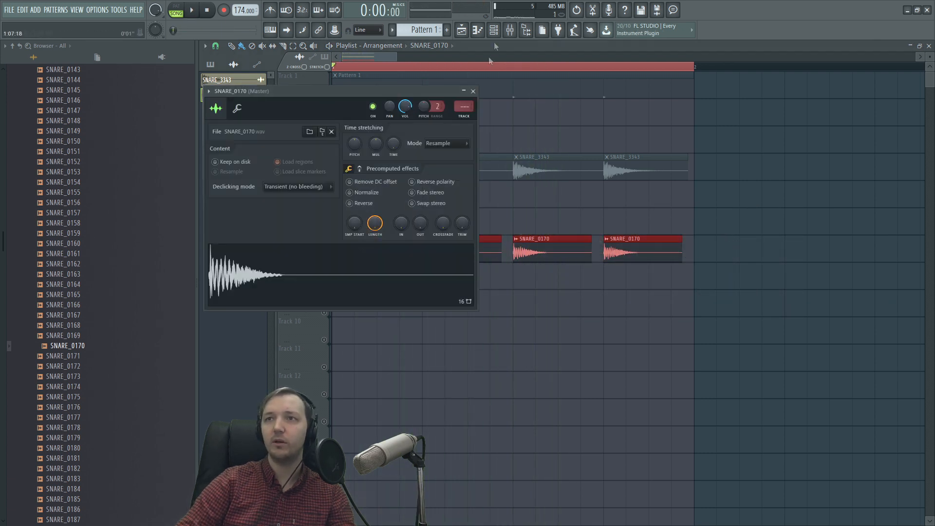
left_click(510, 29)
left_click(448, 238)
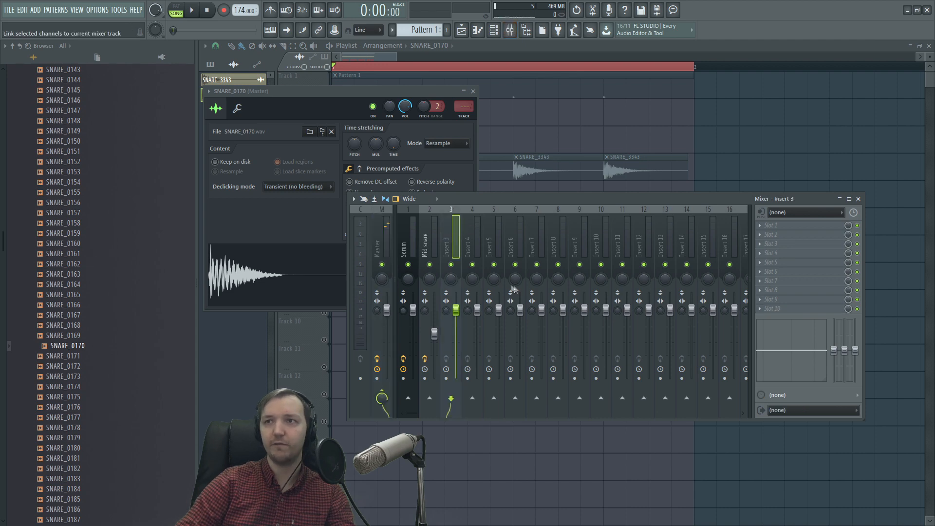
key("ctrl+l")
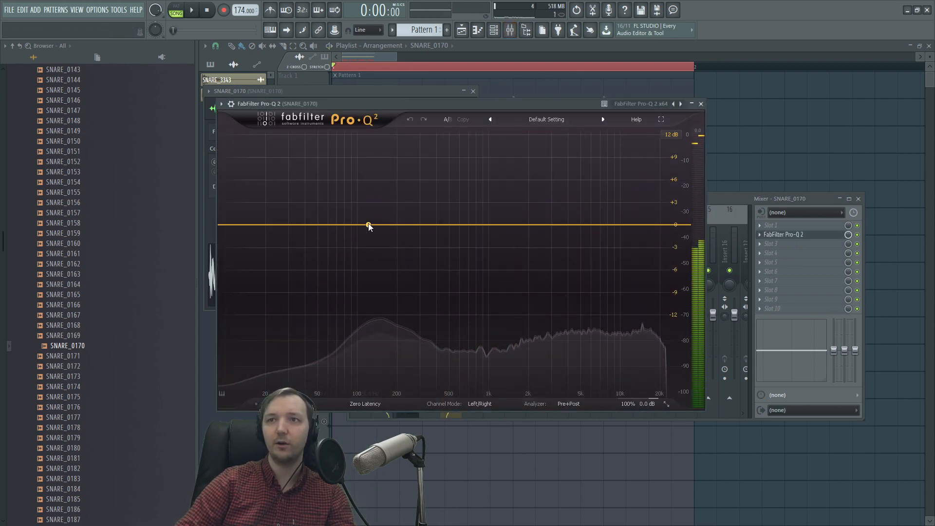
- Apply a 12 dB/oct low cut at about 375 Hz to SNARE_0170 in Pro-Q 2 during playback
key("space")
left_click_drag(228, 225, 433, 237)
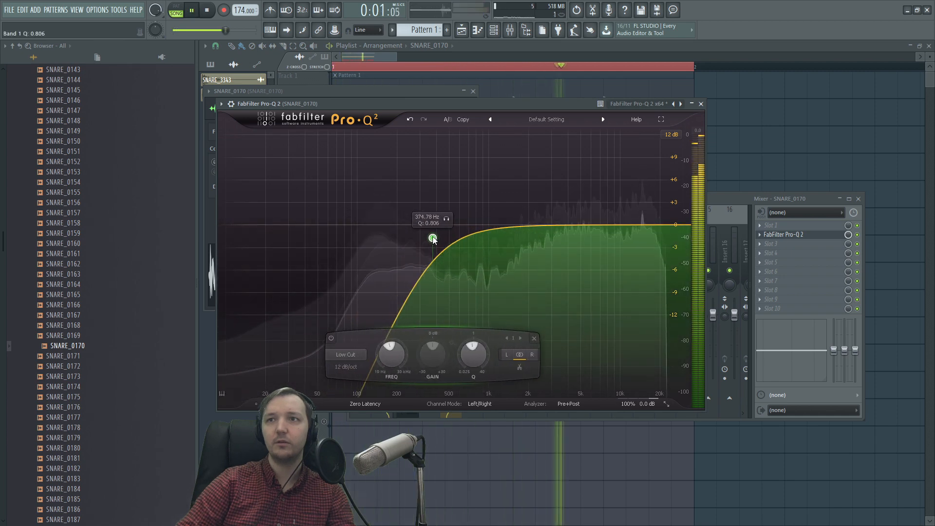
key("space")
left_click(528, 48)
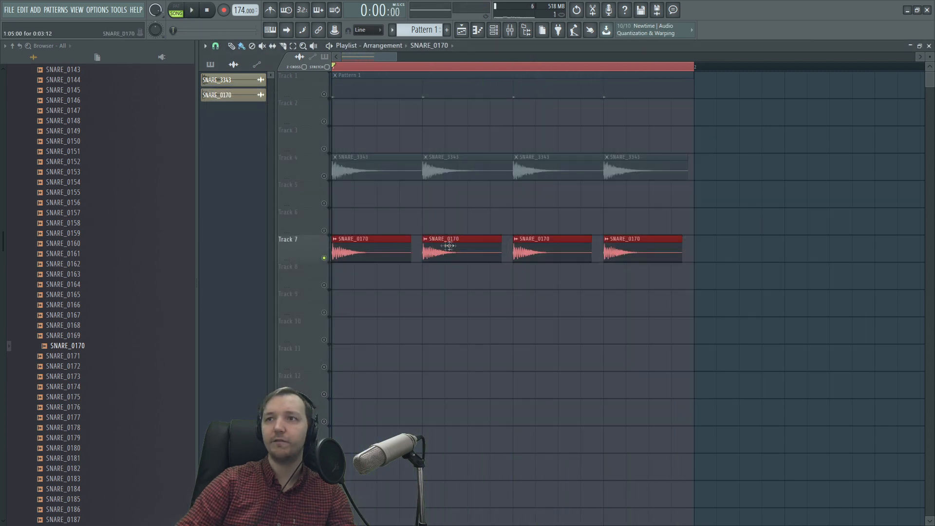
- Lower the SNARE_0170 mixer track's volume to about -4.9 dB and audition it
double_click(449, 245)
left_click(510, 30)
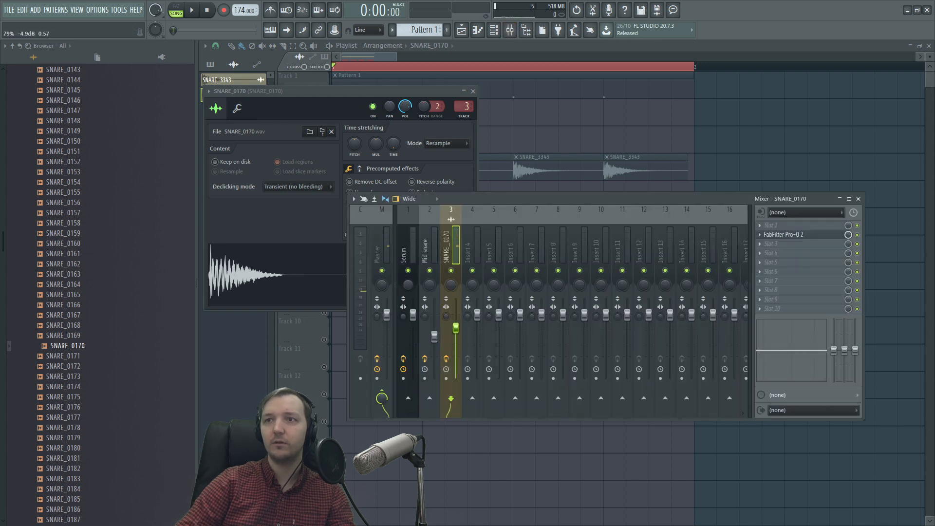
key("space")
right_click(793, 145)
key("space")
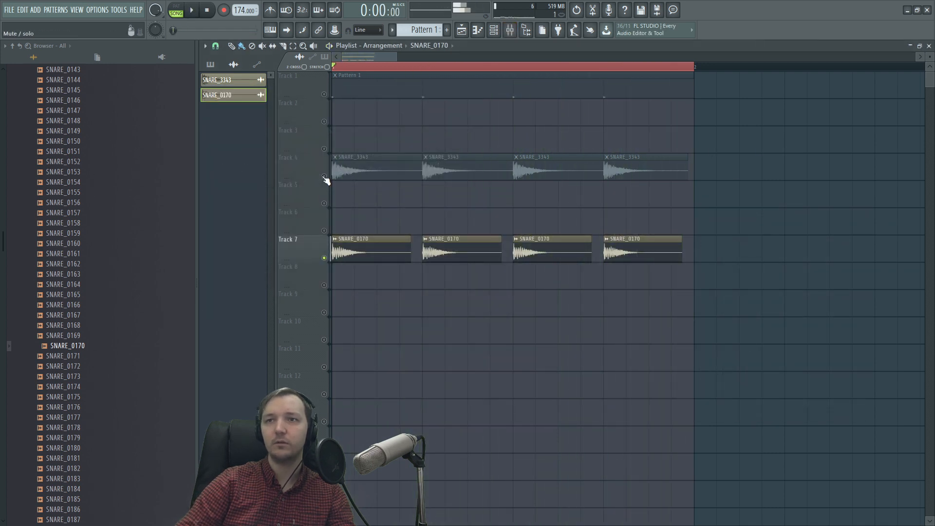
- Unmute Track 4 and compare its snare with the Track 7 layer muted and unmuted
left_click(325, 177)
key("space")
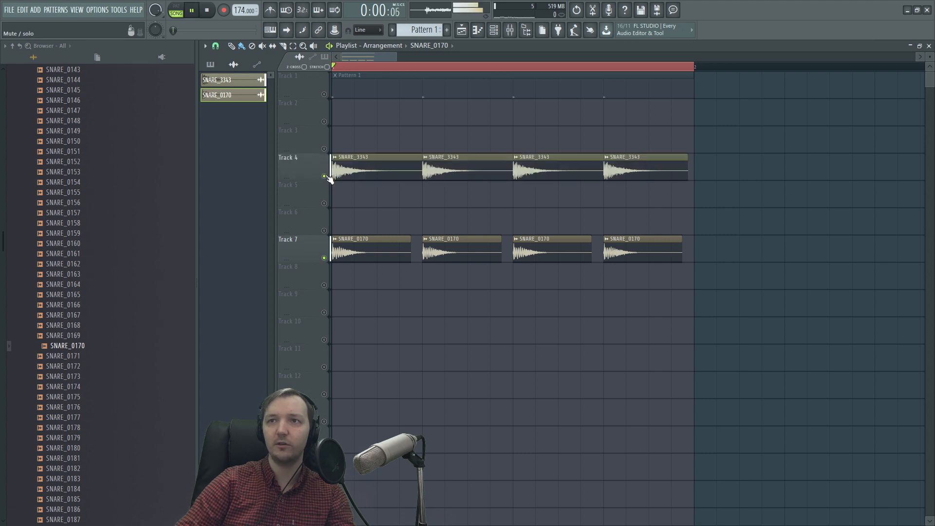
left_click(325, 258)
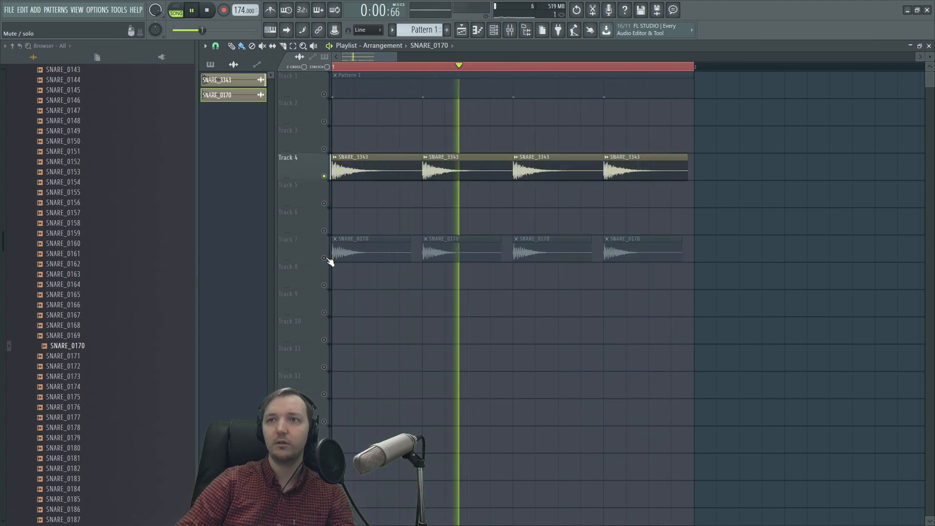
left_click(325, 258)
key("space")
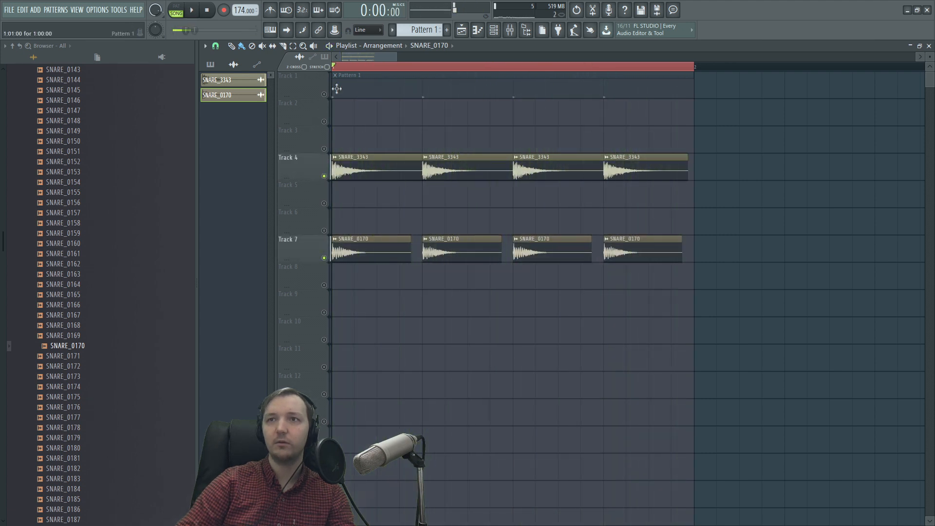
- Unmute the Pattern 1 track and audition the Serum snare together with both sample layers
left_click(494, 30)
key("space")
left_click(495, 31)
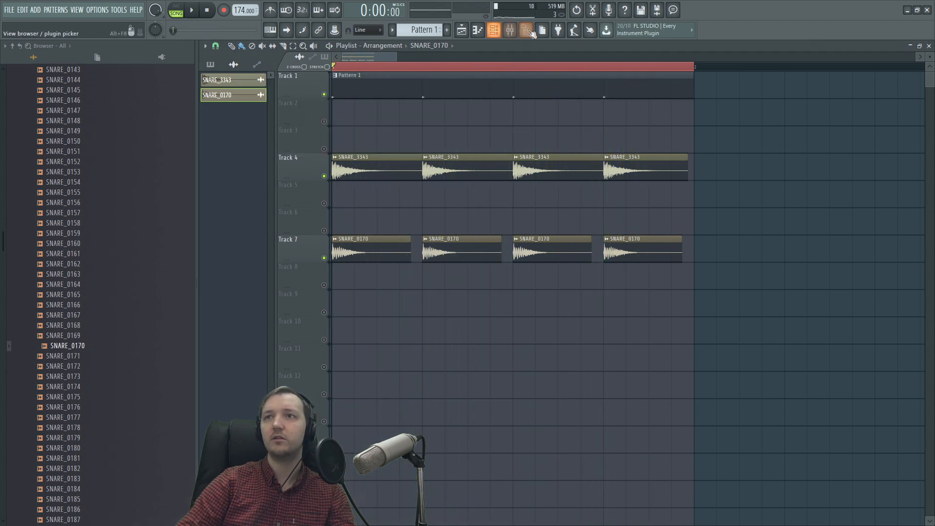
left_click(510, 30)
left_click(388, 239)
key("space")
key("space")
key("F9")
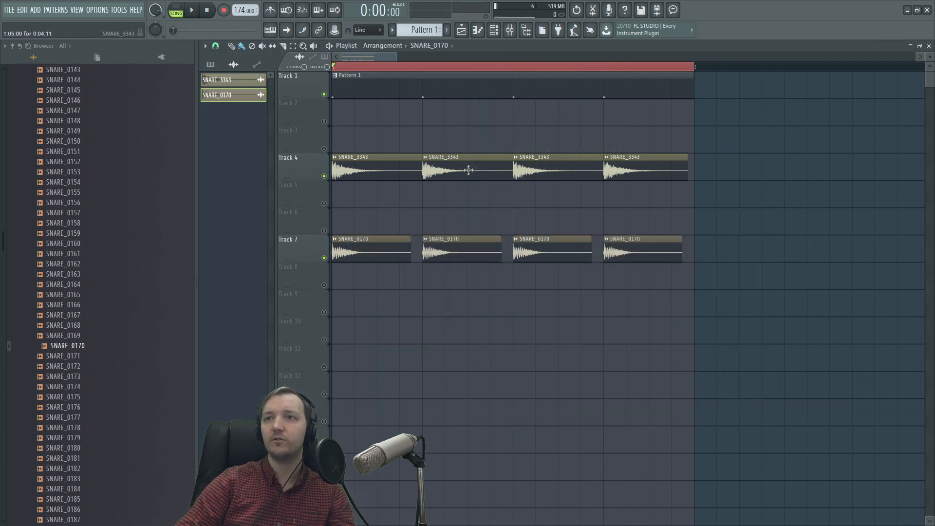
- Show all channels in the Channel rack and play the layered loop
key("F6")
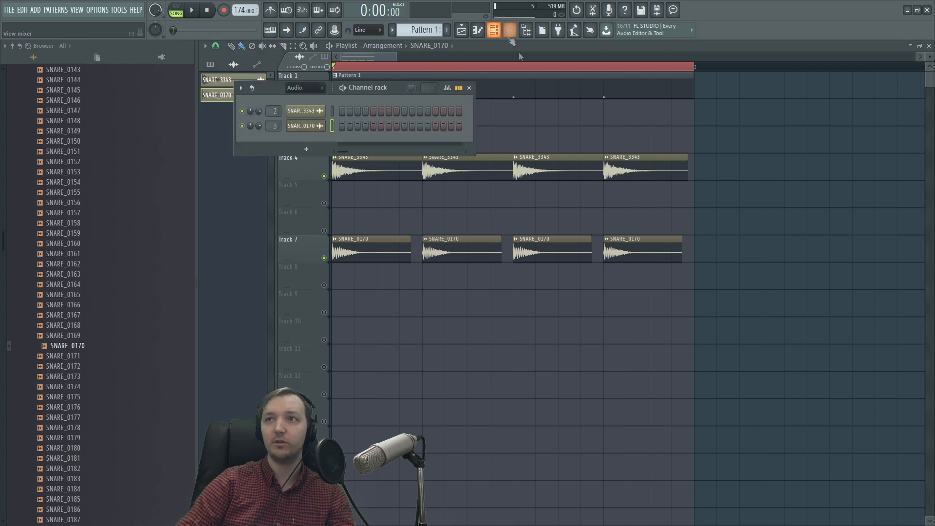
left_click(299, 96)
key("space")
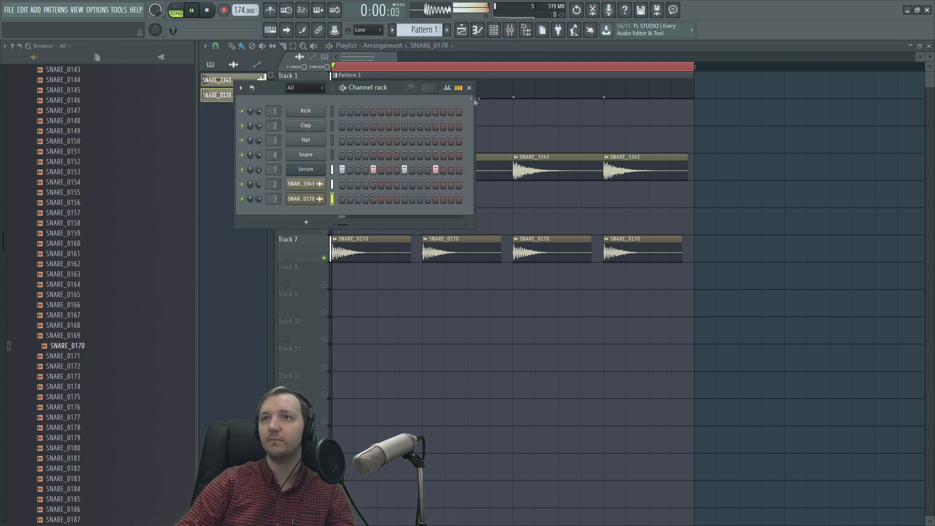
key("F6")
key("space")
- Delete the first snare sample clips on Tracks 4 and 7
scroll(448, 210, "down", 3)
left_click_drag(369, 311, 361, 156)
key("Delete")
- Keep only Serum's hits on steps 5 and 13 and add matching steps for SNARE_3343 and SNARE_0170
double_click(385, 92)
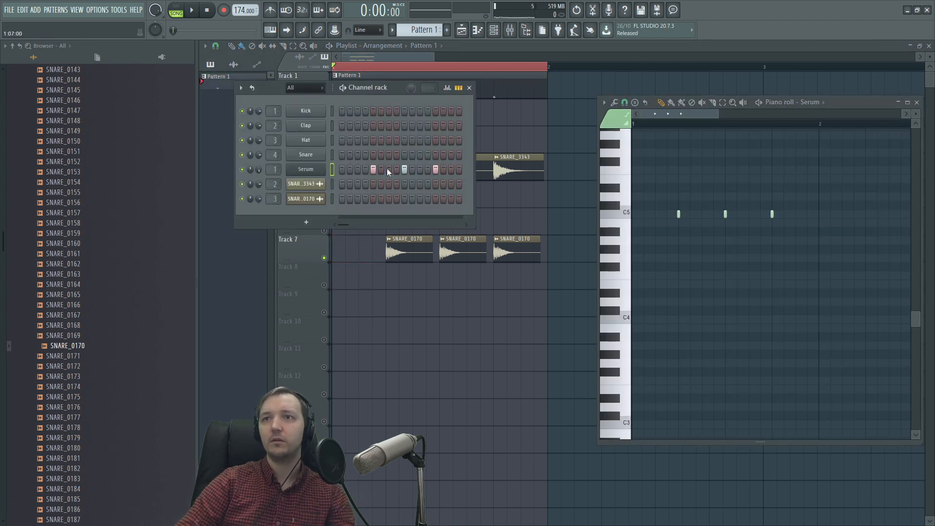
left_click(373, 184)
left_click(435, 198)
- Delete the remaining snare sample clips from Tracks 4 and 7 and play the step-sequenced pattern
left_click(516, 251)
right_click(409, 251)
right_click(462, 250)
right_click(516, 251)
right_click(519, 170)
right_click(414, 170)
key("space")
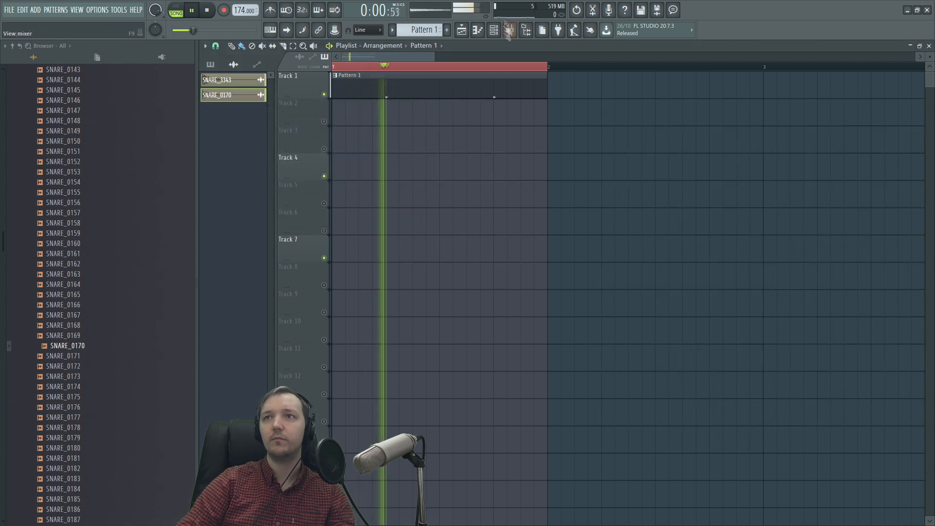
key("F6")
key("space")
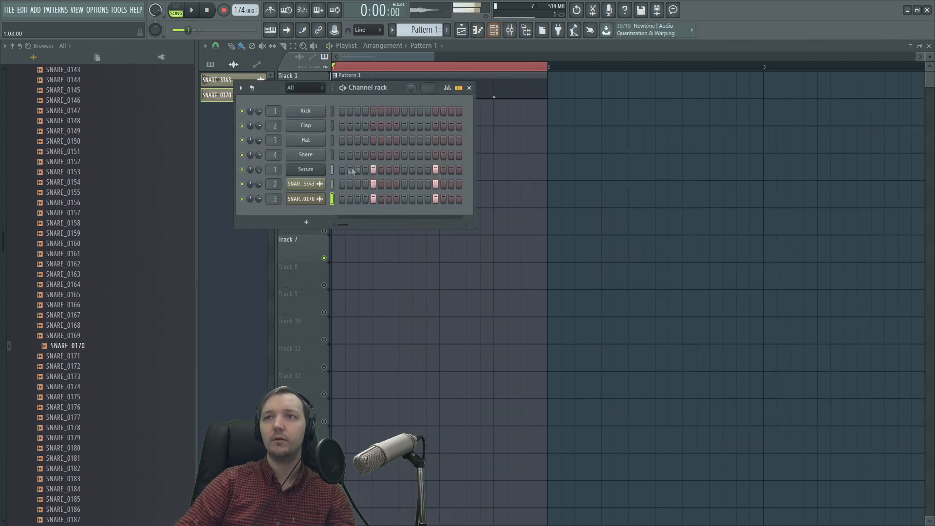
- Examine Serum's LFO 2 curve and play the layered snare pattern
left_click(306, 169)
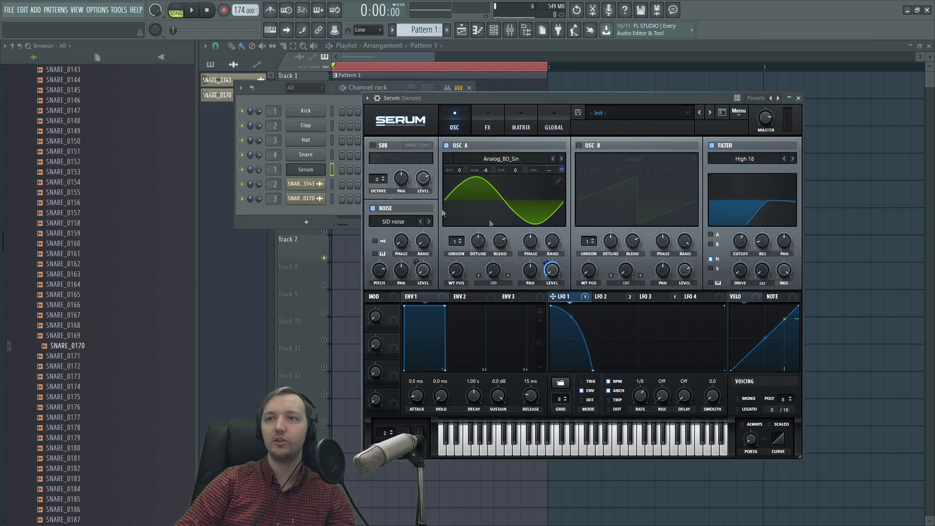
left_click(619, 296)
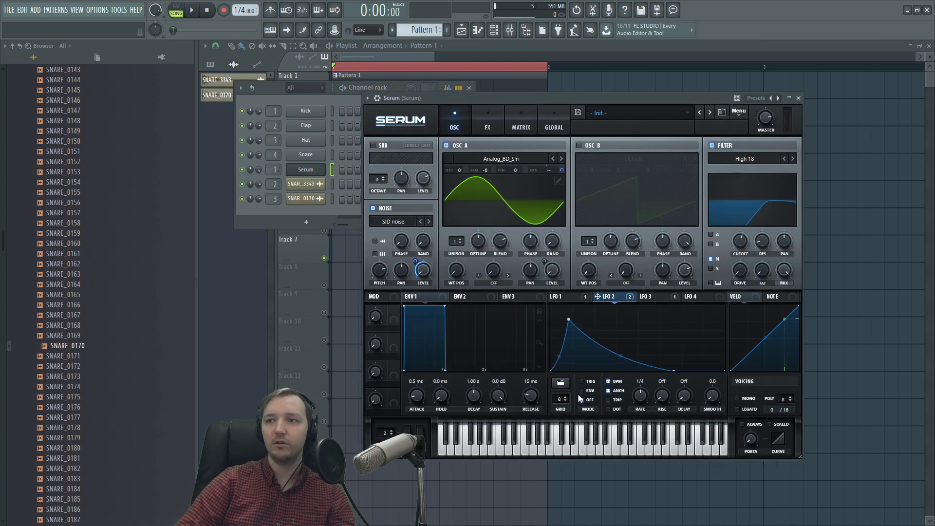
left_click(399, 82)
left_click(191, 10)
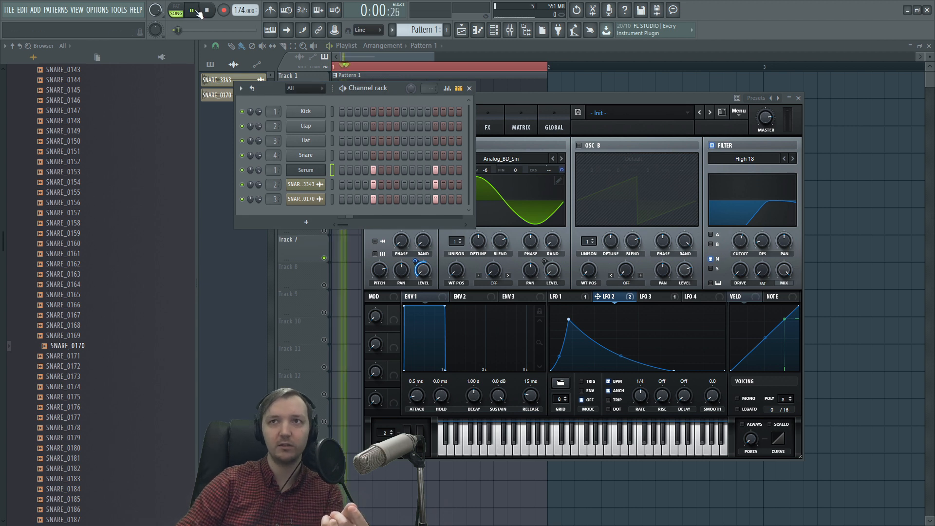
- Set Serum's LFO 2 mode to ENV, check it against LFO 1, and play the snare pattern
left_click(197, 11)
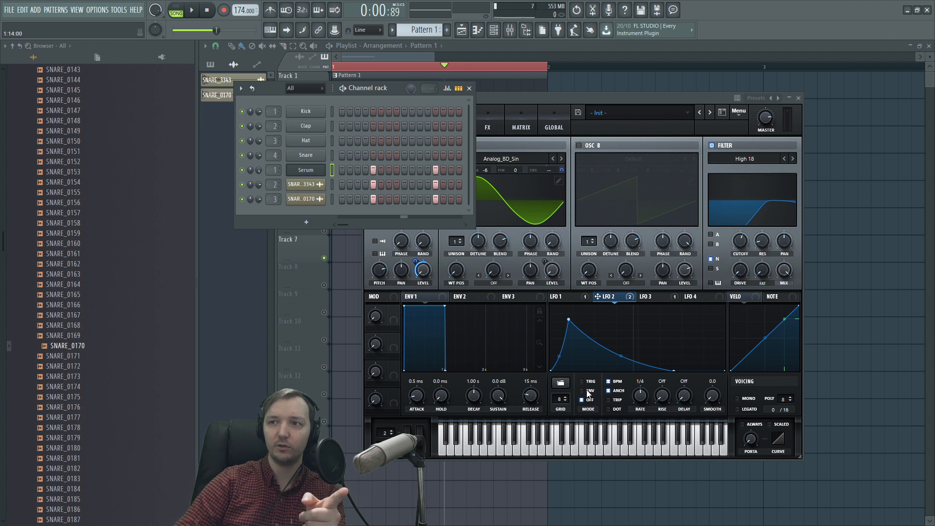
left_click(588, 394)
left_click(657, 295)
left_click(567, 296)
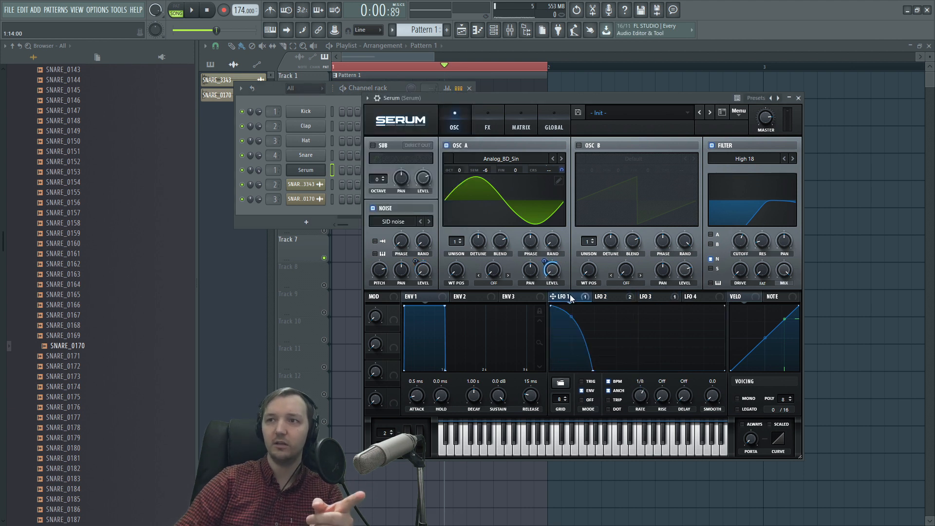
left_click(336, 101)
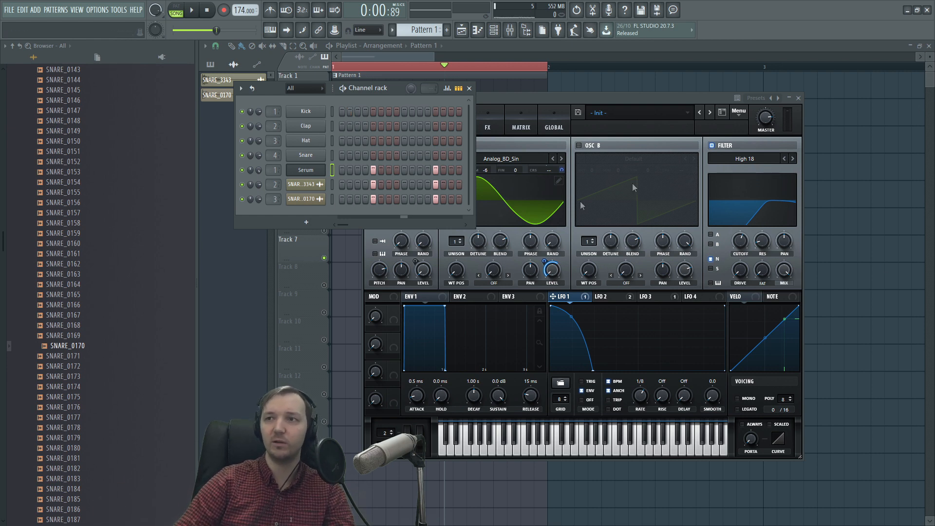
right_click(924, 249)
key("space")
key("space")
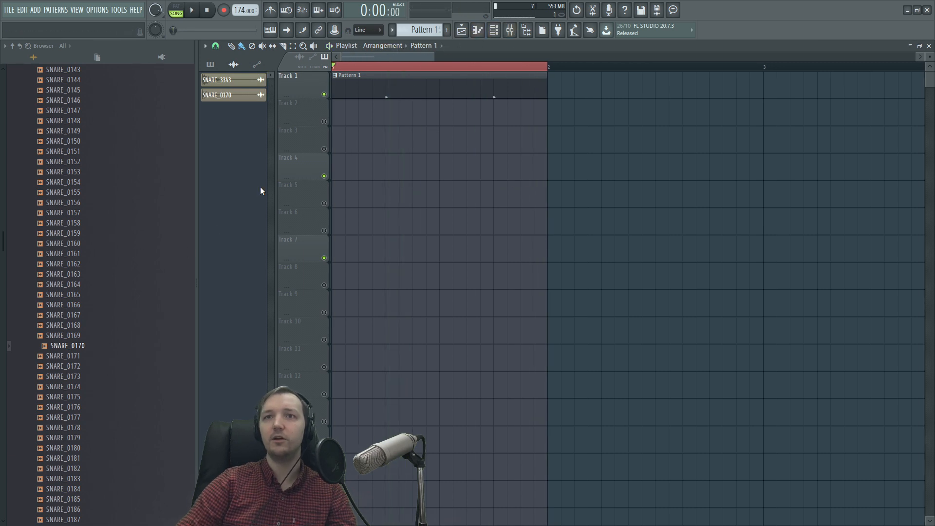
- Slightly lower the gain of the Fruity Limiter on the Serum mixer track while auditioning the pattern
left_click(511, 29)
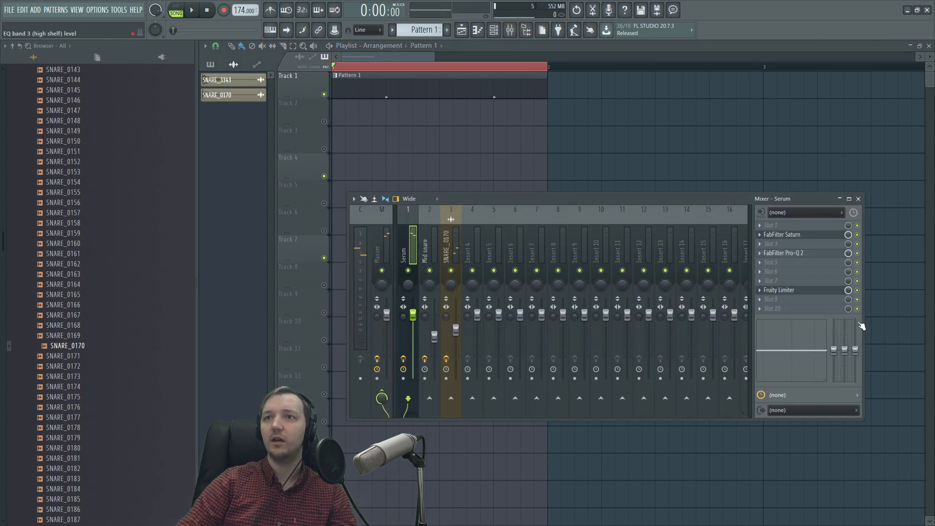
key("Left")
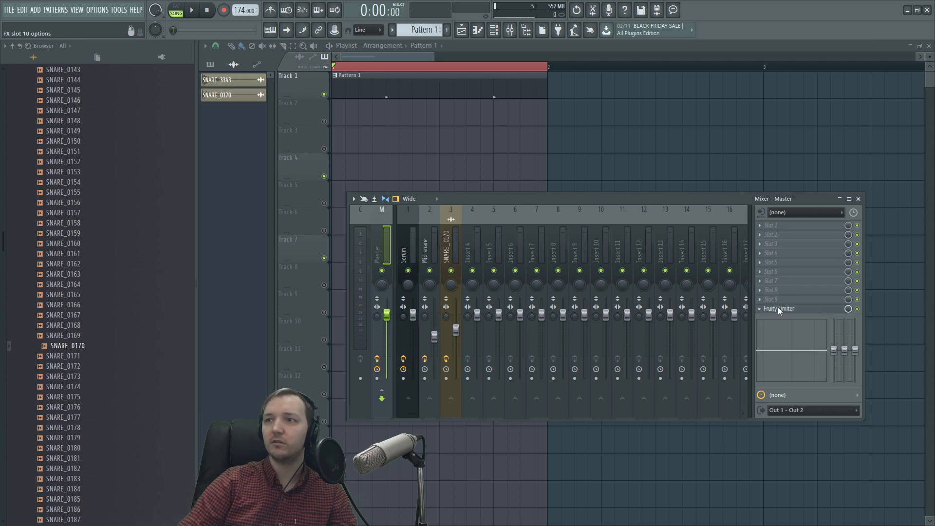
left_click(406, 253)
key("space")
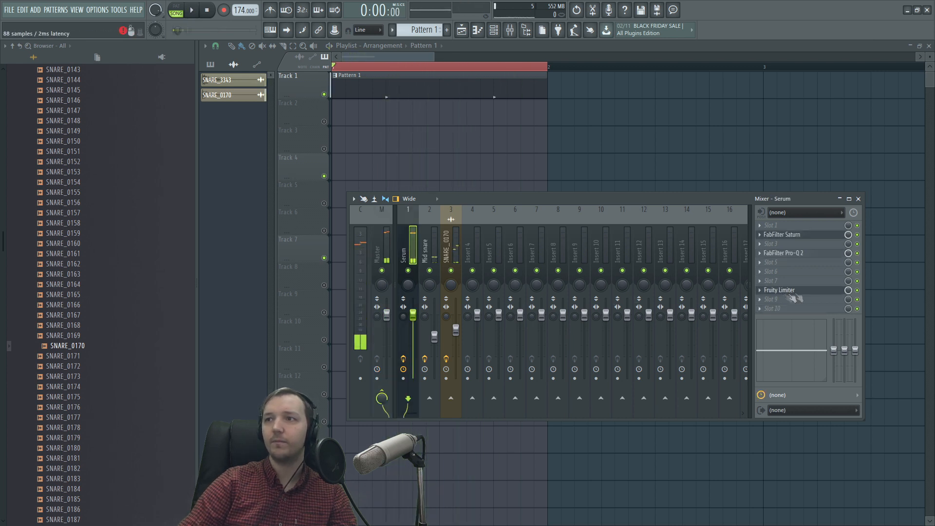
left_click(799, 293)
key("space")
left_click_drag(251, 236, 250, 243)
key("space")
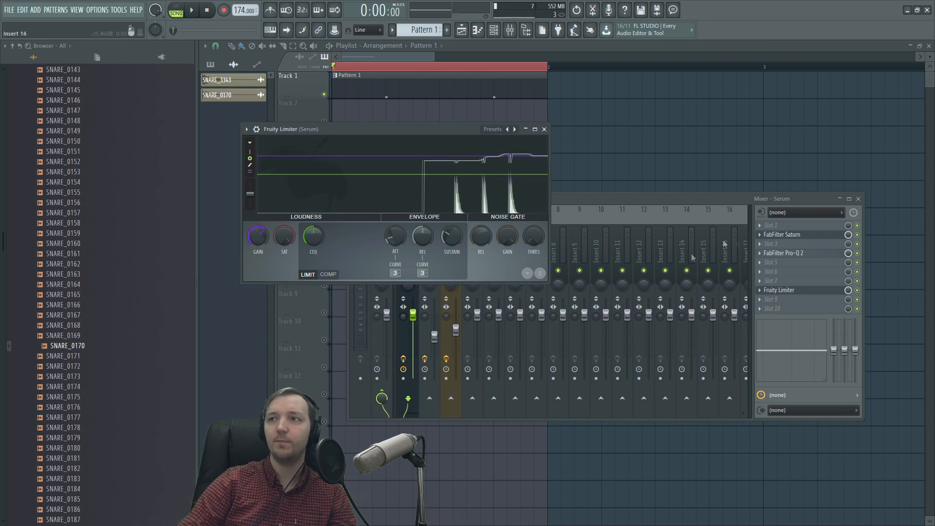
right_click(734, 115)
- Place MI20_Kick_16 from the Kicks folder of Modest Intentions drum and bass Essentials 2020 on Track 3 at steps 1 and 11
scroll(86, 203, "up", 15)
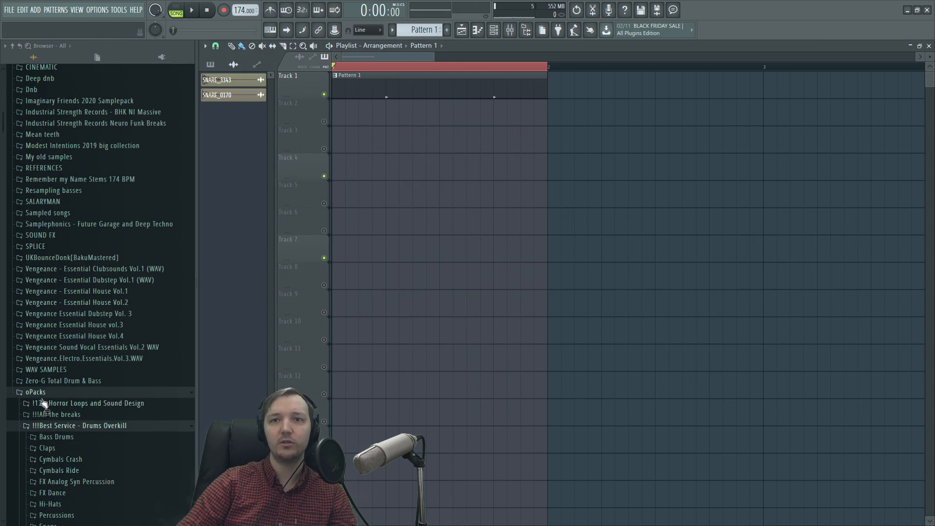
scroll(41, 403, "up", 5)
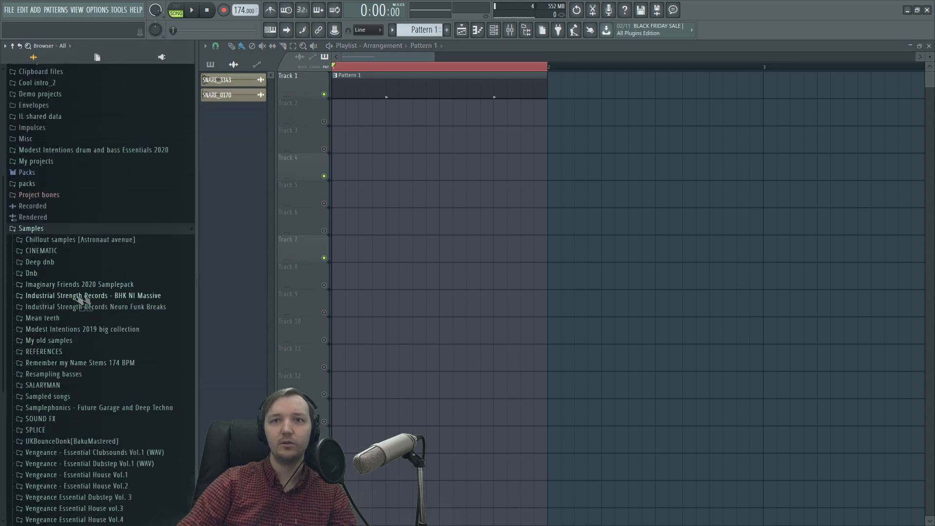
scroll(86, 268, "up", 3)
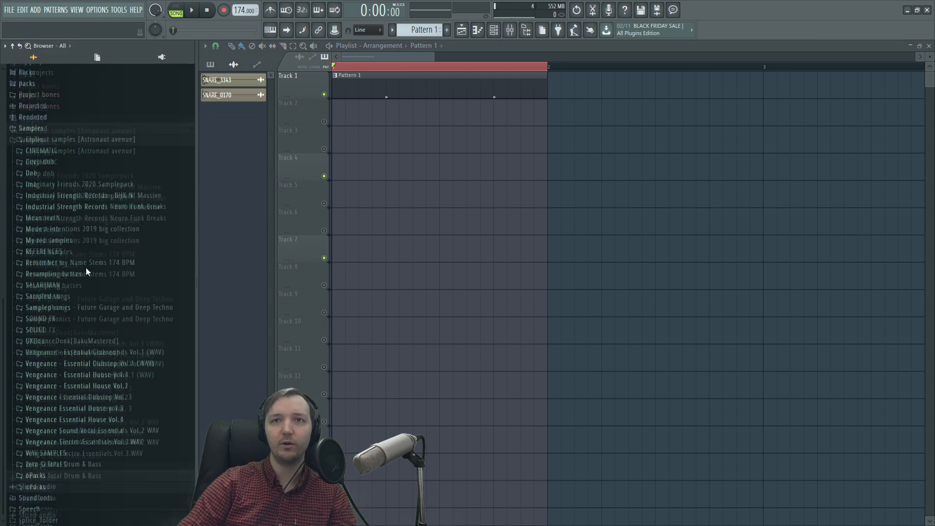
left_click(54, 290)
left_click(146, 251)
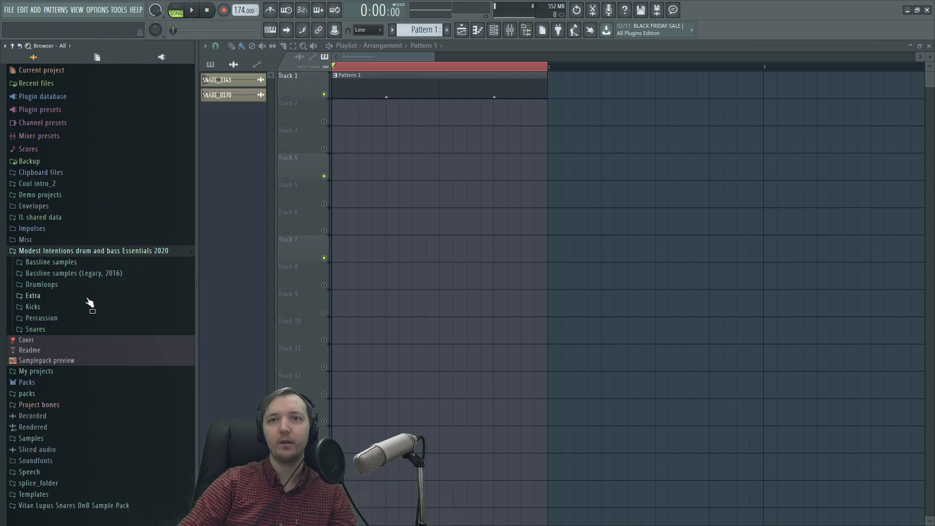
left_click(34, 307)
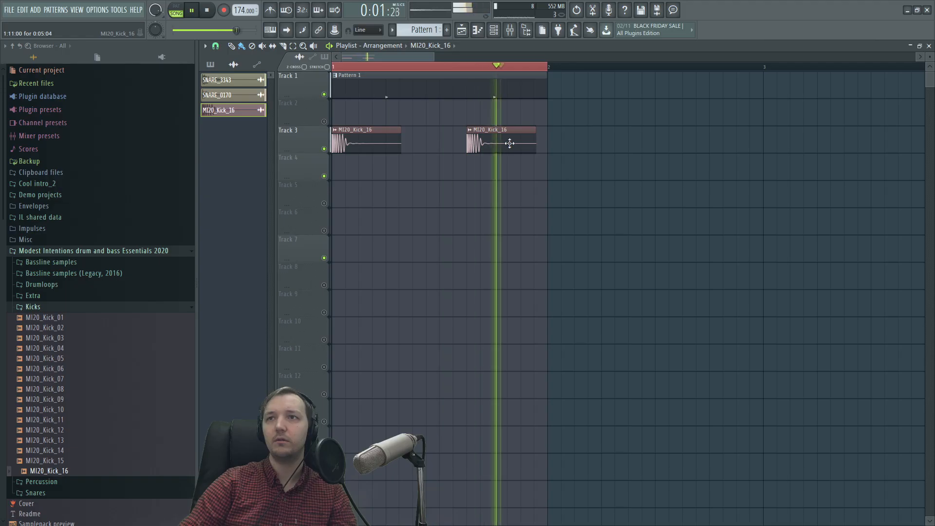
- Route the MI20_Kick_16 channel to mixer track 4 with a Fruity Limiter and play the beat
double_click(508, 142)
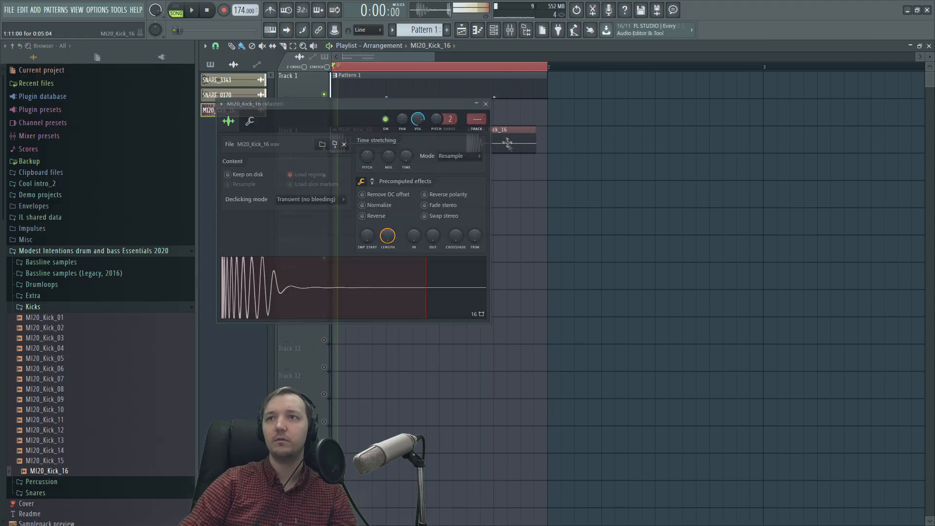
left_click(510, 30)
left_click(477, 241)
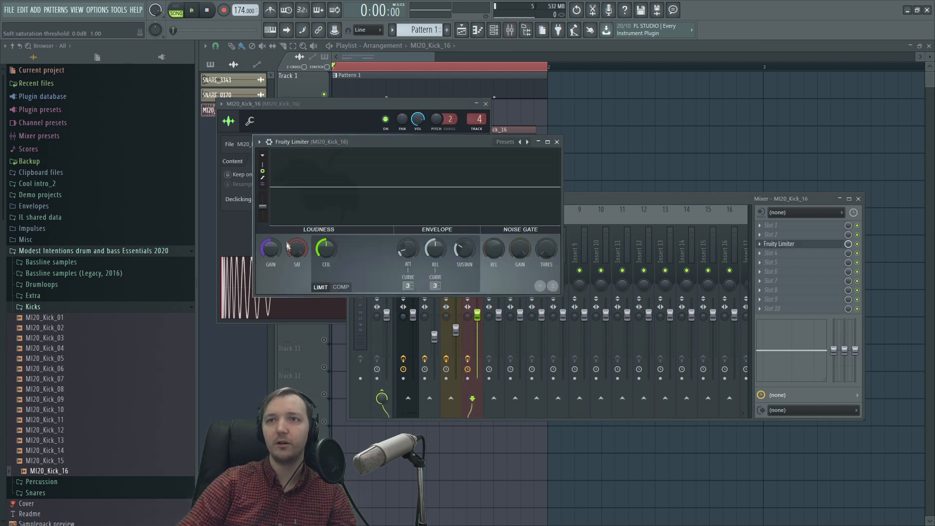
key("space")
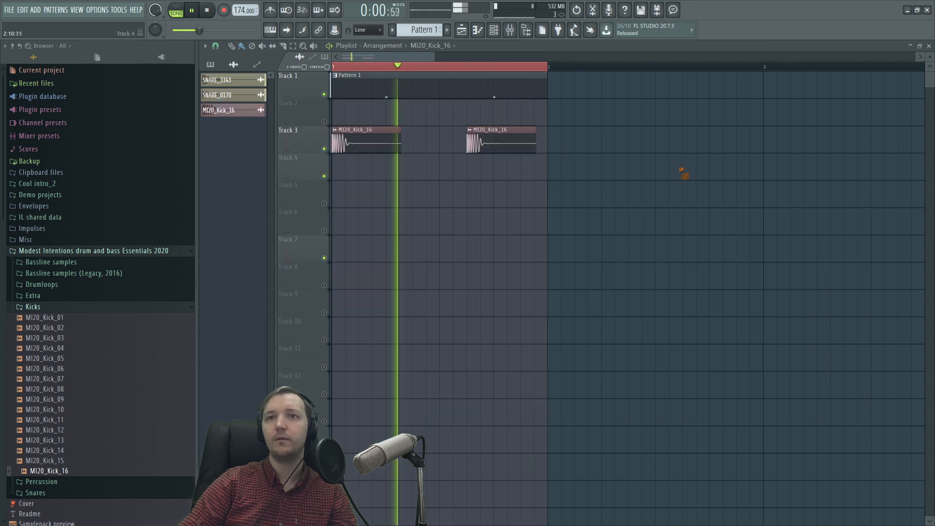
- Audition the Percussion samples and place MI20_Percussion_05 at the start of bar 1 on Track 7
left_click(33, 307)
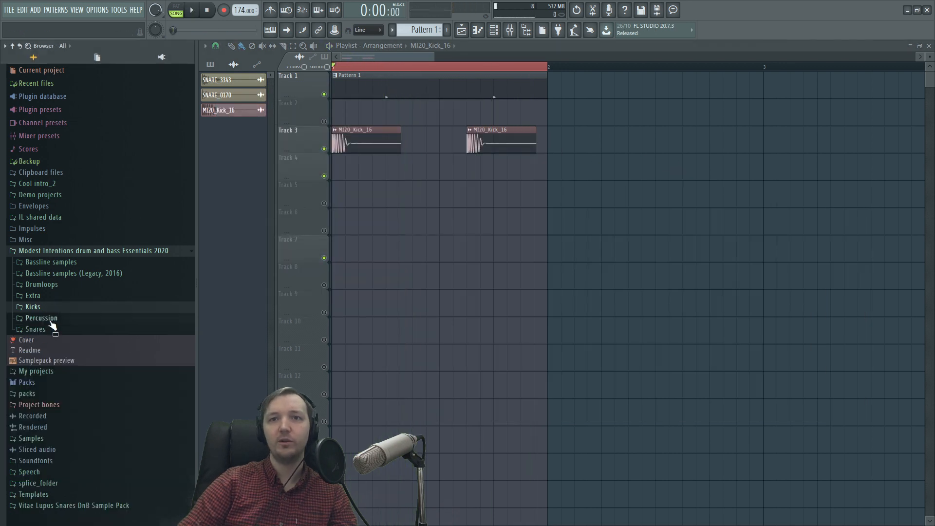
left_click(41, 318)
left_click_drag(78, 345, 81, 379)
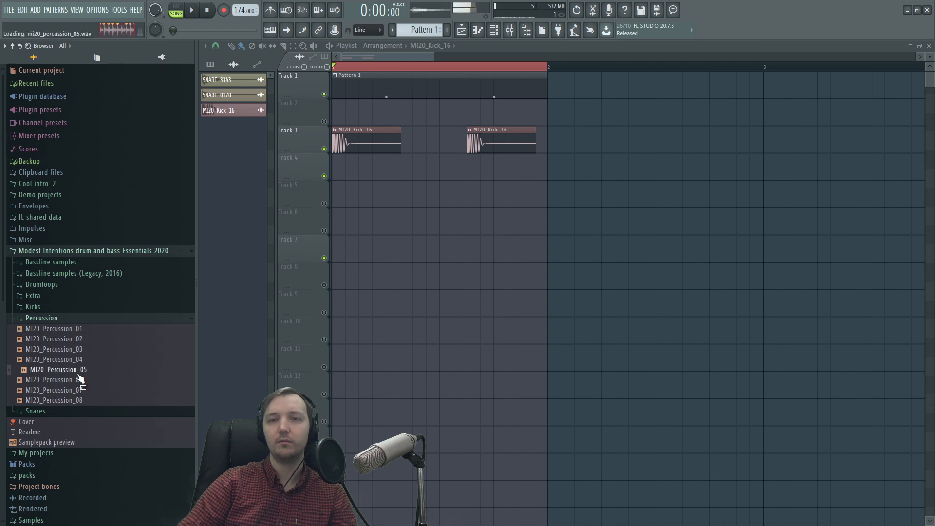
left_click_drag(163, 370, 421, 249)
left_click_drag(479, 249, 398, 249)
- Lower the volume level adjustment of MI20_Percussion_05 to about 43% while the beat plays
double_click(397, 249)
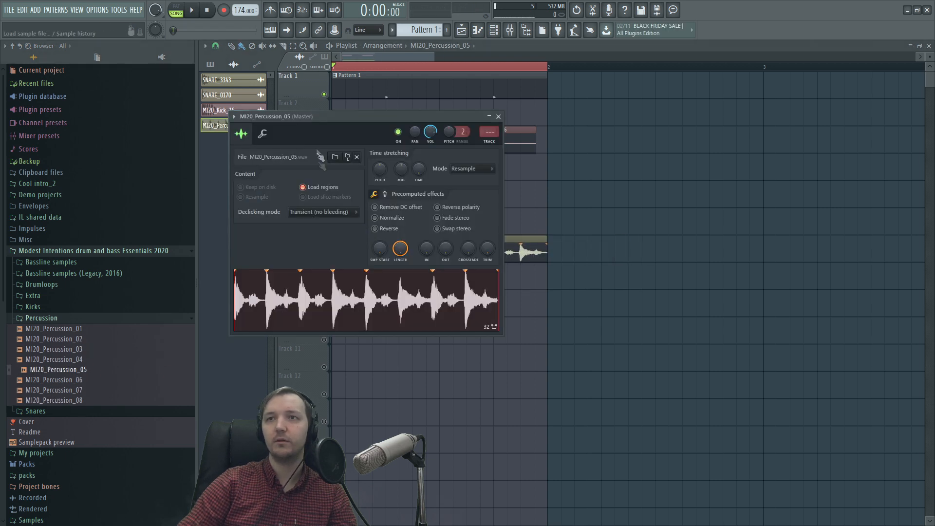
left_click(263, 134)
key("space")
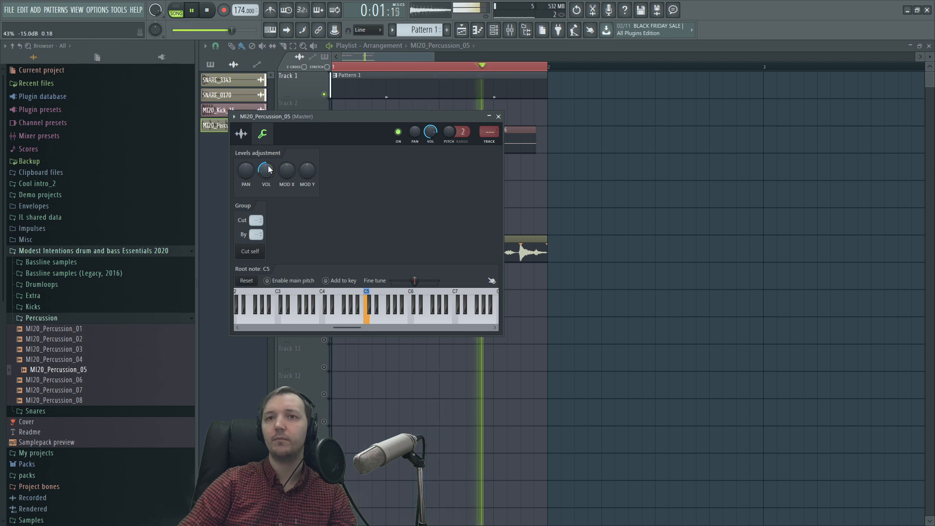
right_click(677, 283)
- Remove the MI20_Percussion_05 clip from Track 7 and restore it
double_click(399, 87)
key("space")
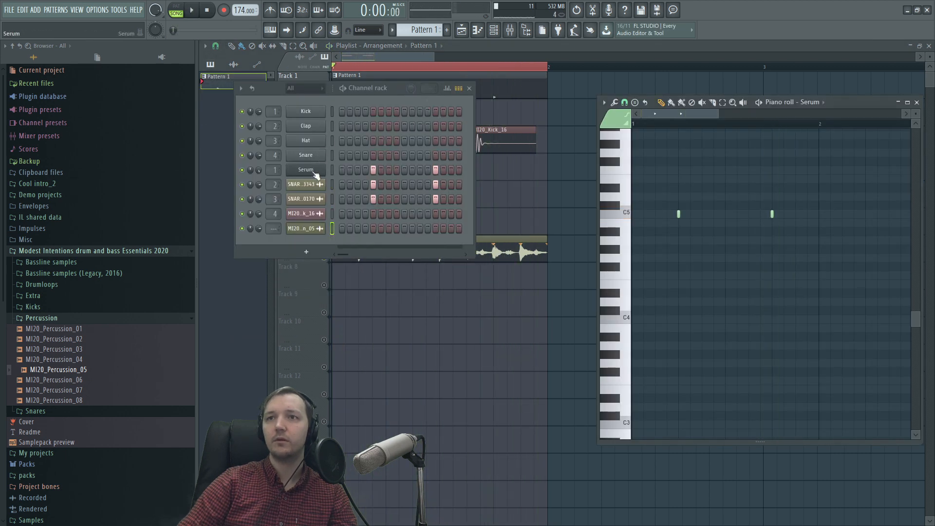
right_click(507, 267)
right_click(487, 253)
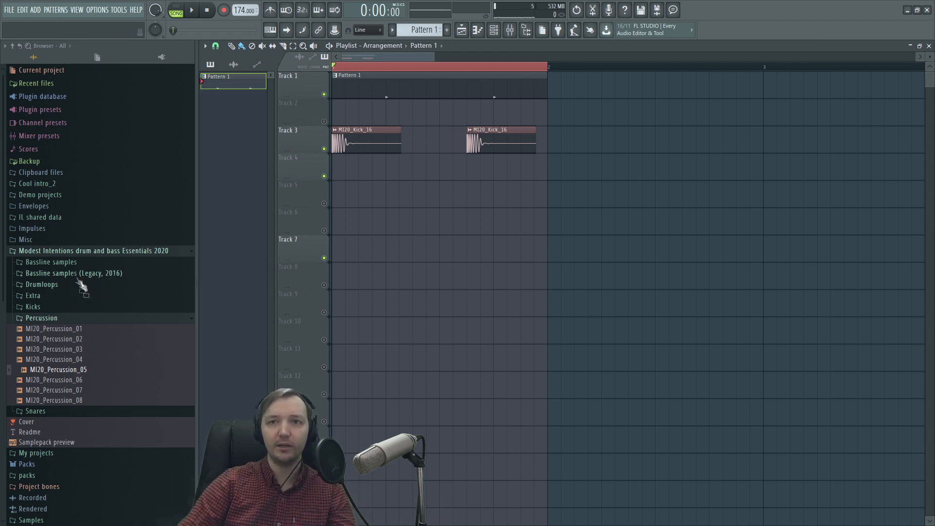
left_click(34, 296)
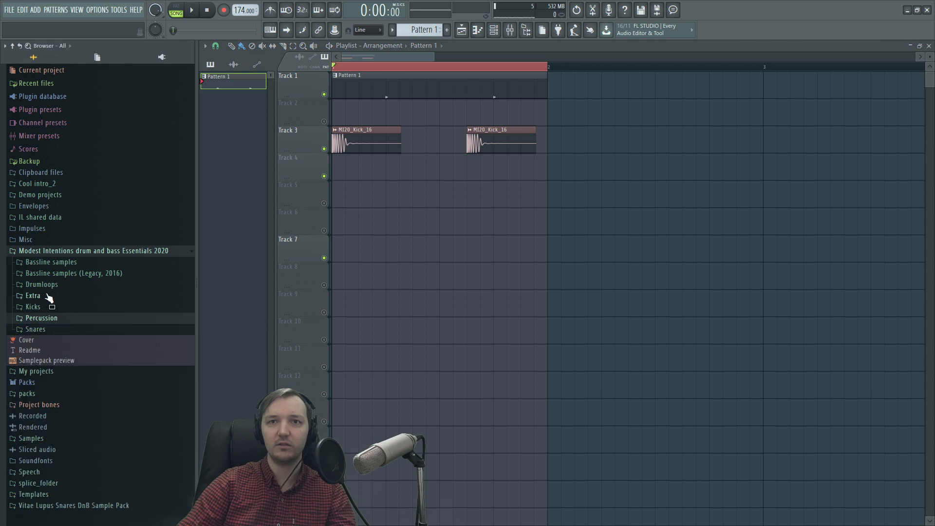
left_click_drag(93, 305, 458, 266)
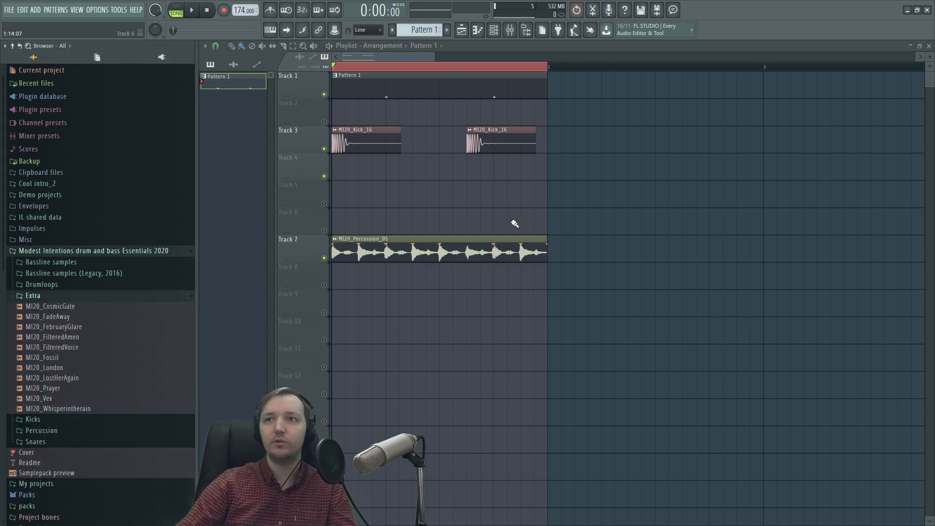
- Examine the snare's Serum settings and play the beat with the kick and percussion layers
double_click(406, 96)
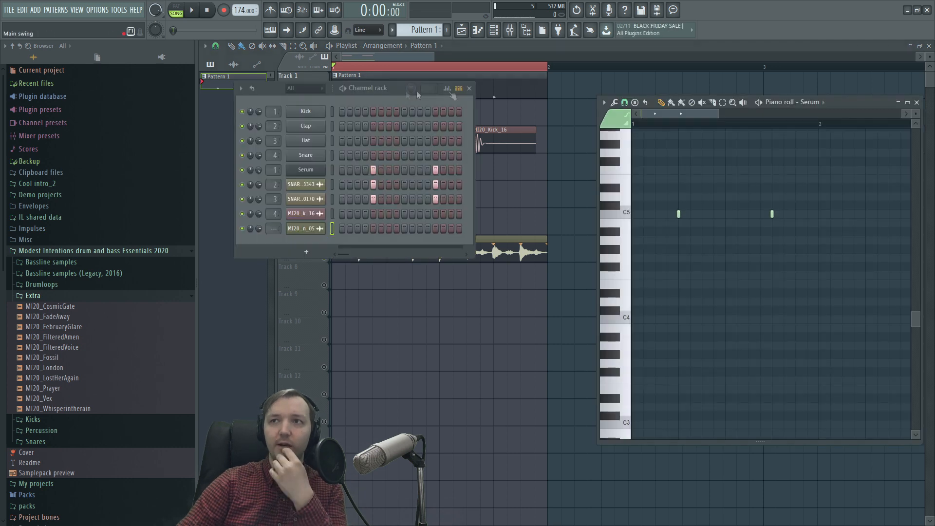
left_click(300, 176)
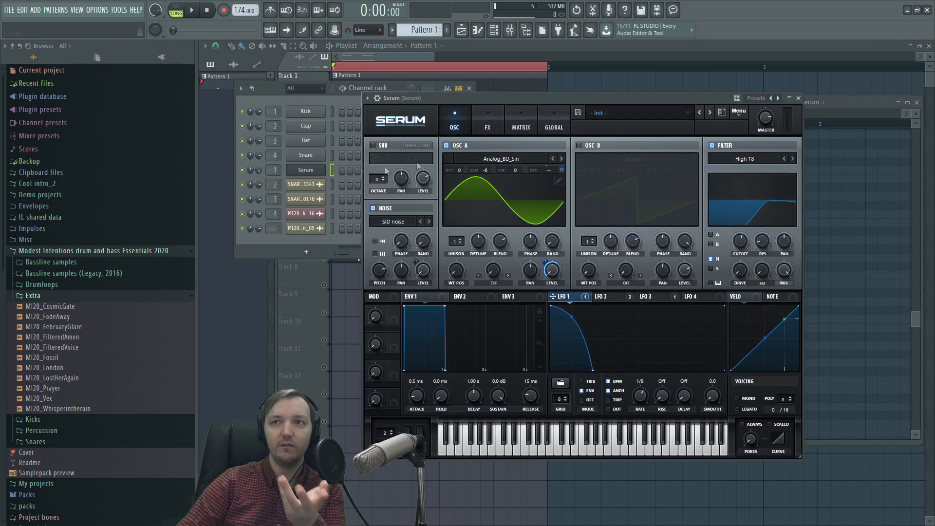
left_click(623, 76)
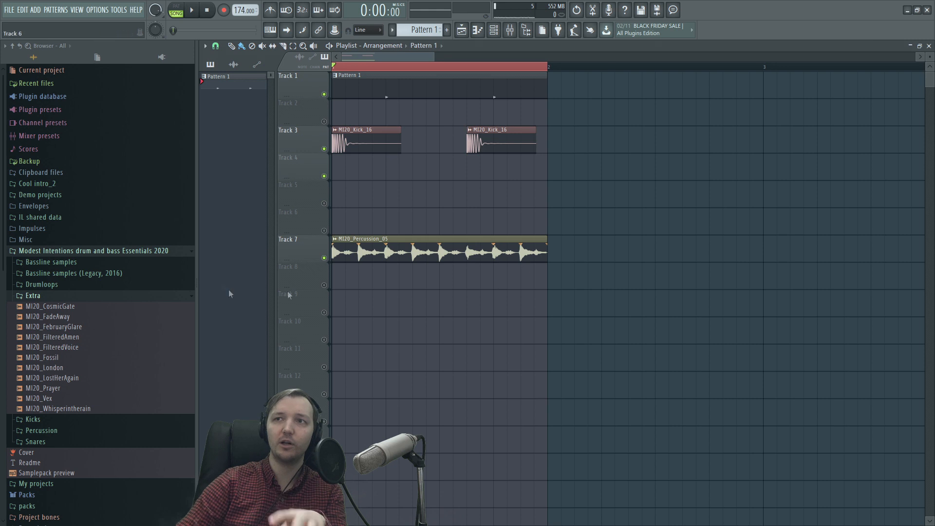
left_click(193, 10)
key("F6")
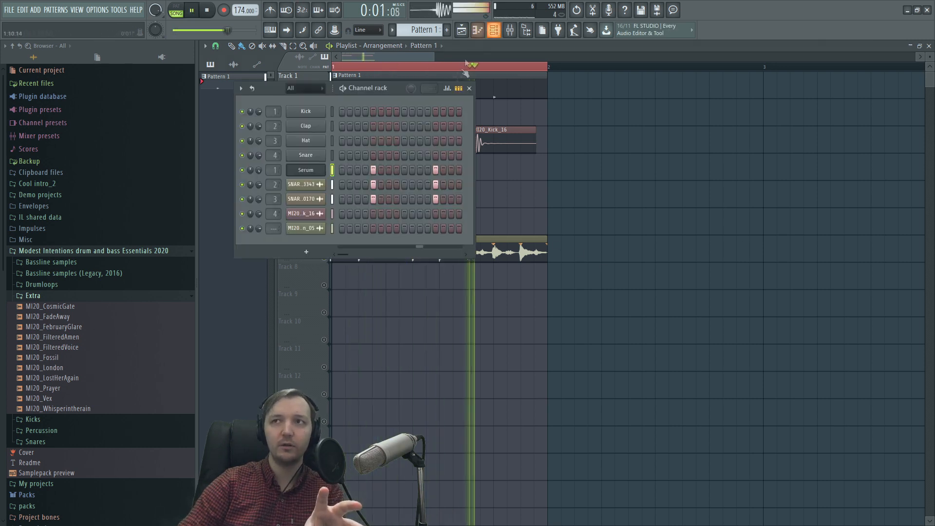
- Shorten the decay of Serum's LFO 2 curve by moving its end point earlier and audition it with the beat
left_click(307, 173)
key("space")
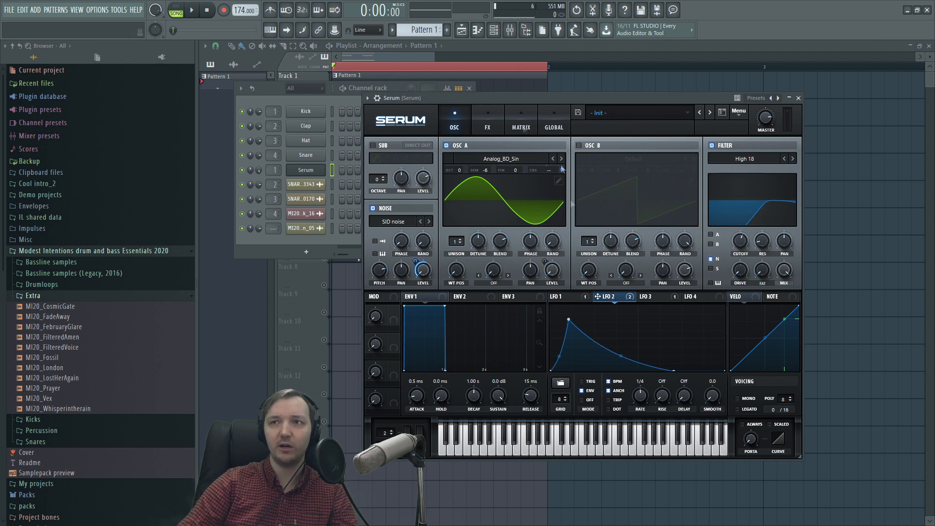
left_click(194, 11)
left_click_drag(673, 370, 646, 377)
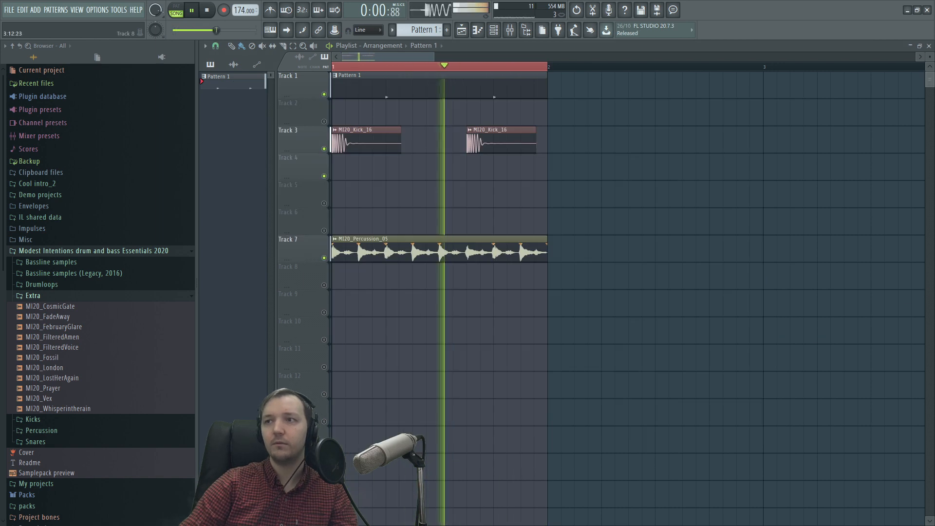
key("space")
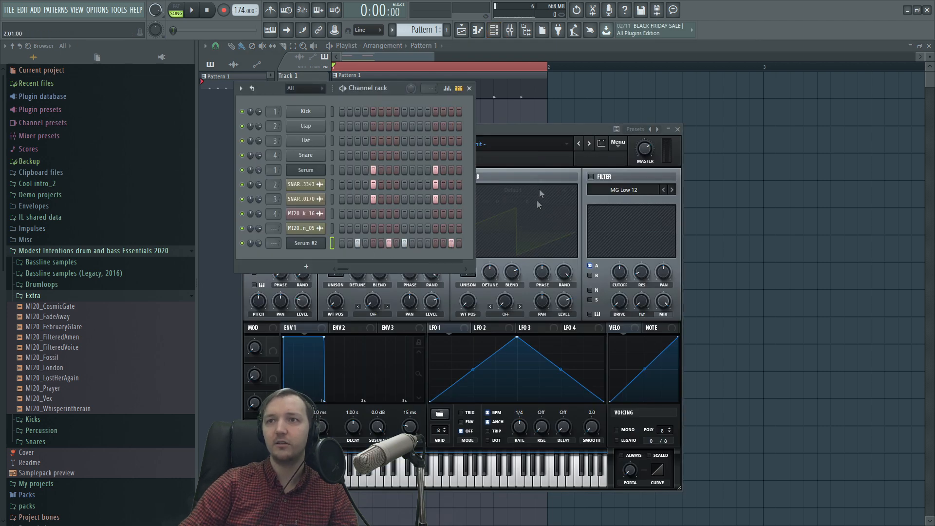
- In Serum #2, turn off oscillator A and shape LFO 1 into a short falling ramp for the ARP white noise level
left_click(535, 137)
left_click(326, 177)
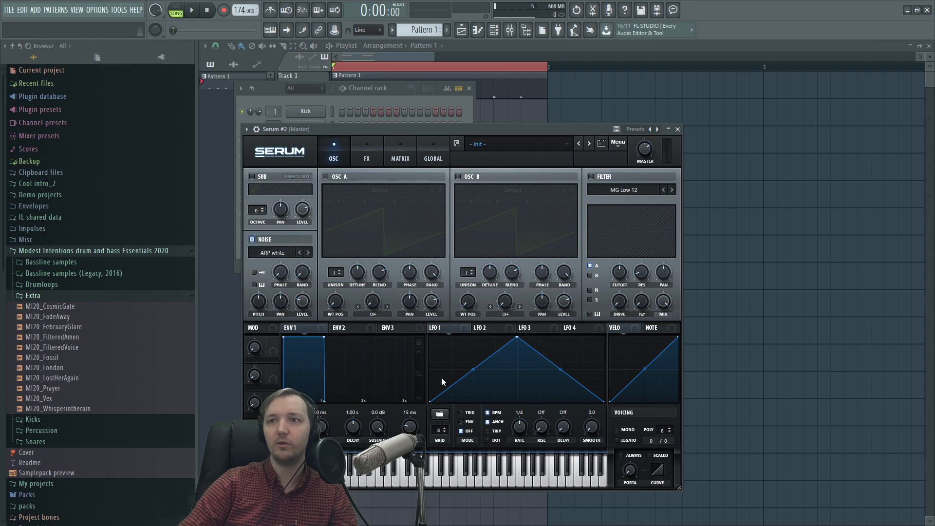
left_click_drag(428, 404, 465, 402)
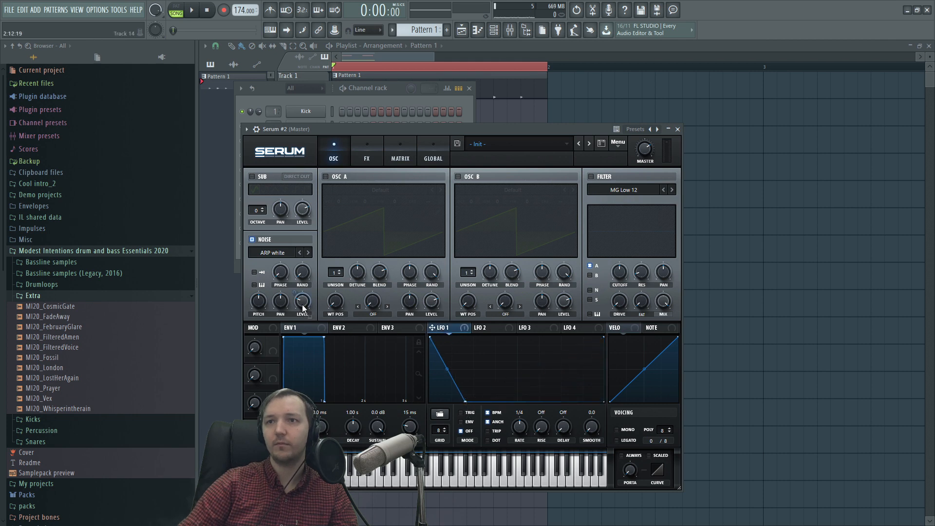
- Set Serum #2's LFO 1 mode to ENV and play its noise hits with the beat
left_click(192, 10)
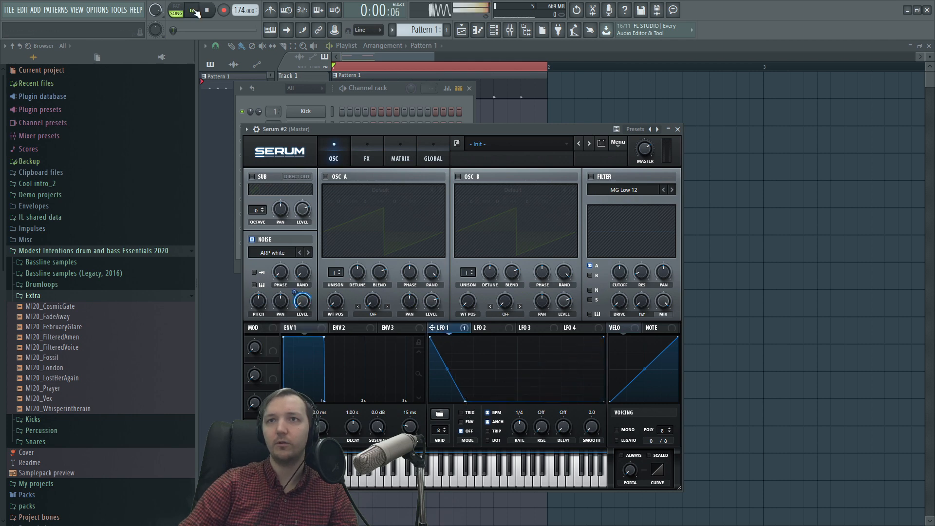
left_click(411, 115)
key("space")
left_click(469, 422)
left_click(399, 95)
key("space")
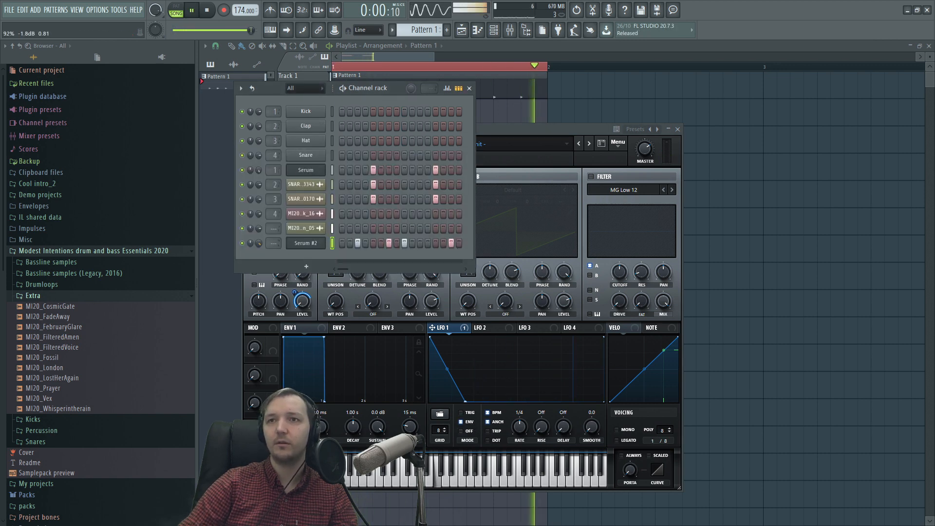
- Check Serum #2's noise pitch and filter settings against the playing beat, and clear the open windows from the playlist
left_click(261, 300)
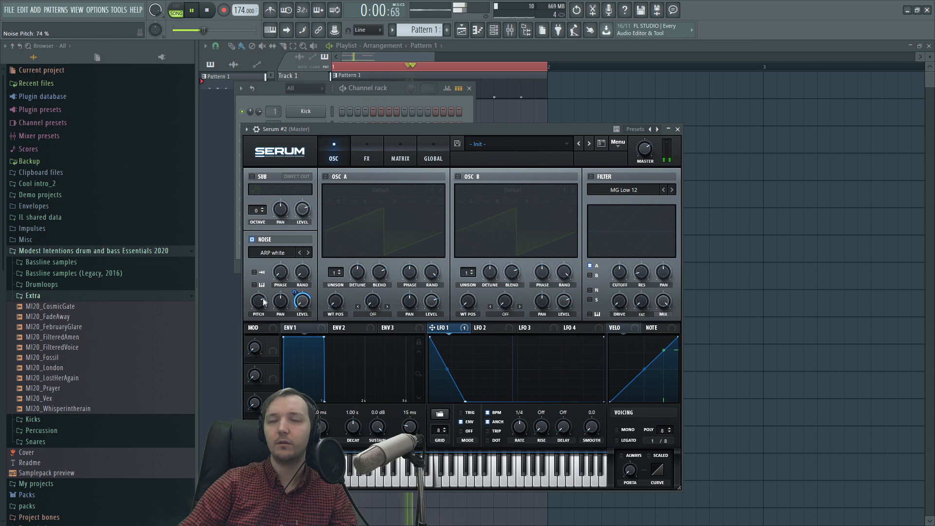
left_click(591, 177)
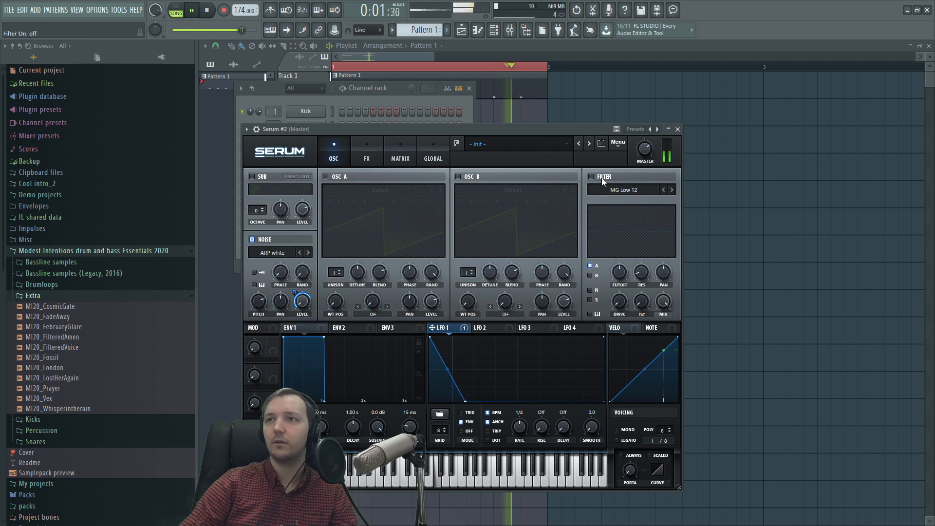
key("F12")
key("F6")
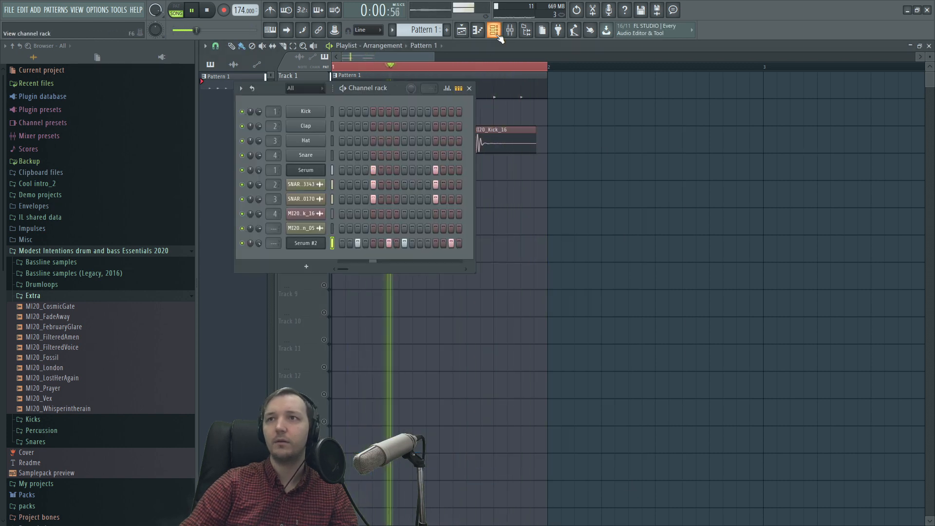
key("F6")
key("space")
- Audition loops from the sample pack's Drumloops folder and place MI20_Drumloop_55 on playlist track 8 at bar 1
left_click(79, 297)
left_click(73, 286)
left_click(80, 377)
scroll(106, 451, "down", 10)
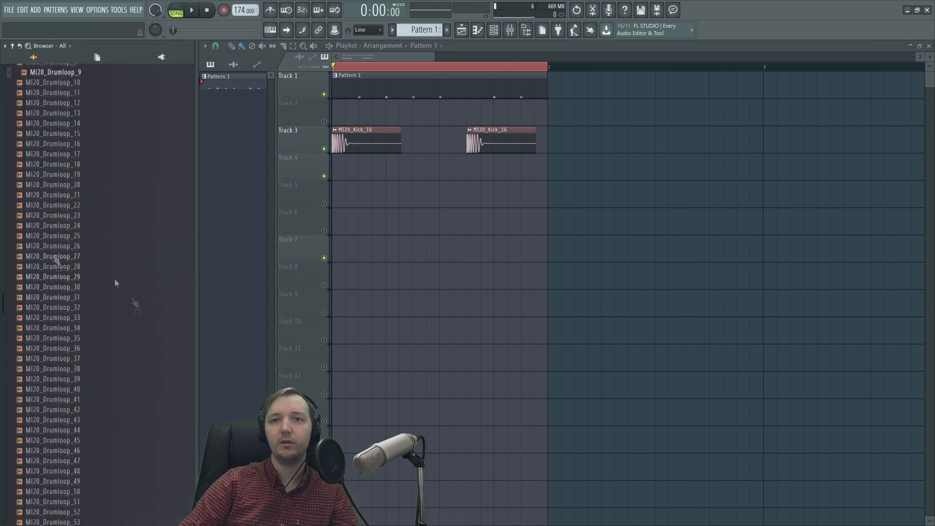
left_click(96, 429)
left_click(95, 368)
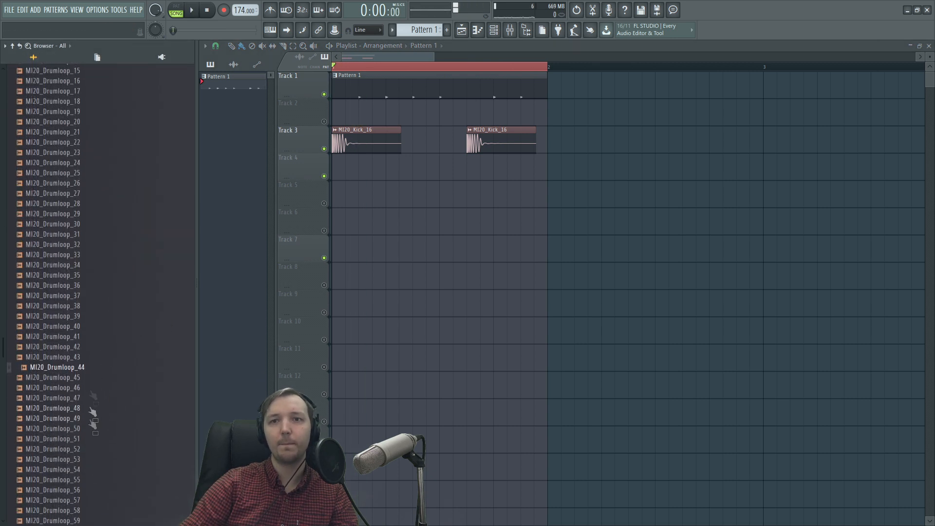
left_click(95, 429)
scroll(99, 414, "down", 6)
left_click(99, 306)
left_click(98, 357)
left_click_drag(256, 343, 332, 287)
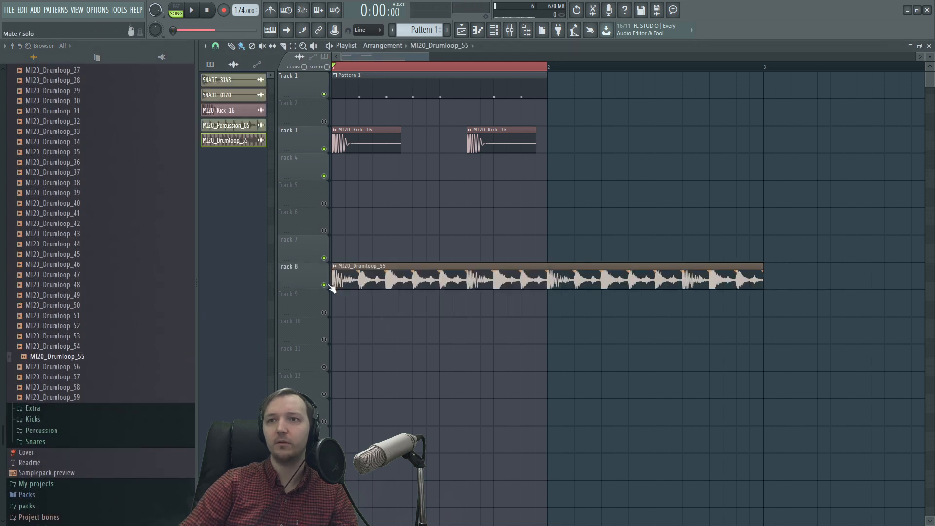
- Add FabFilter Pro-Q 2 to the drumloop's mixer insert 8 and cut the loop's low frequencies
double_click(381, 282)
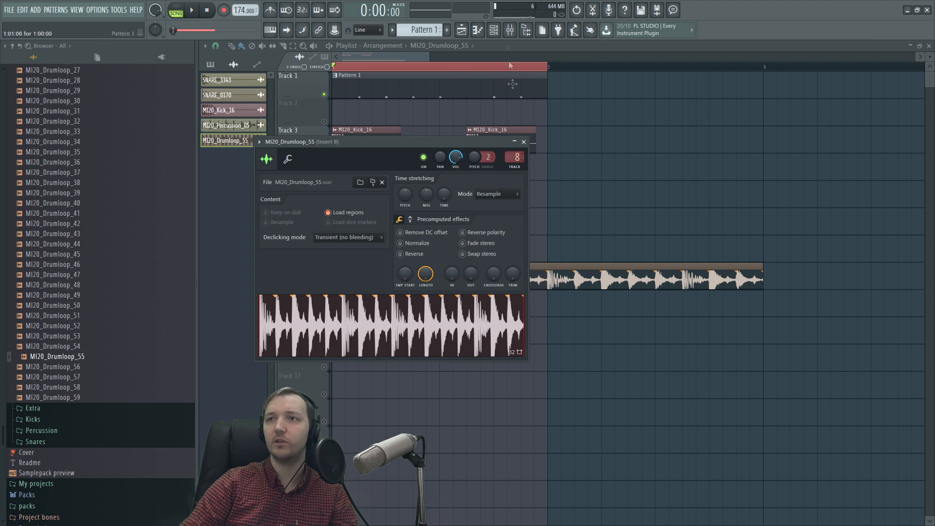
left_click(514, 157)
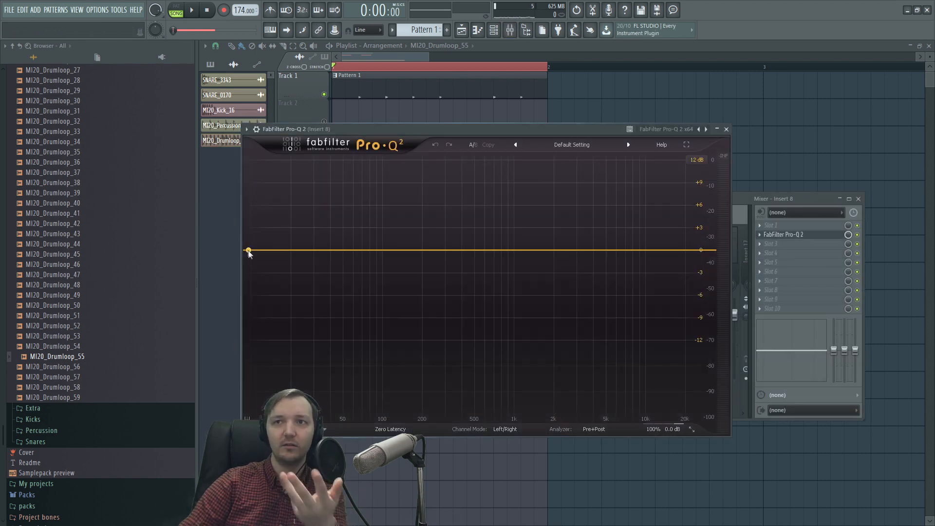
left_click_drag(249, 250, 453, 259)
right_click(875, 142)
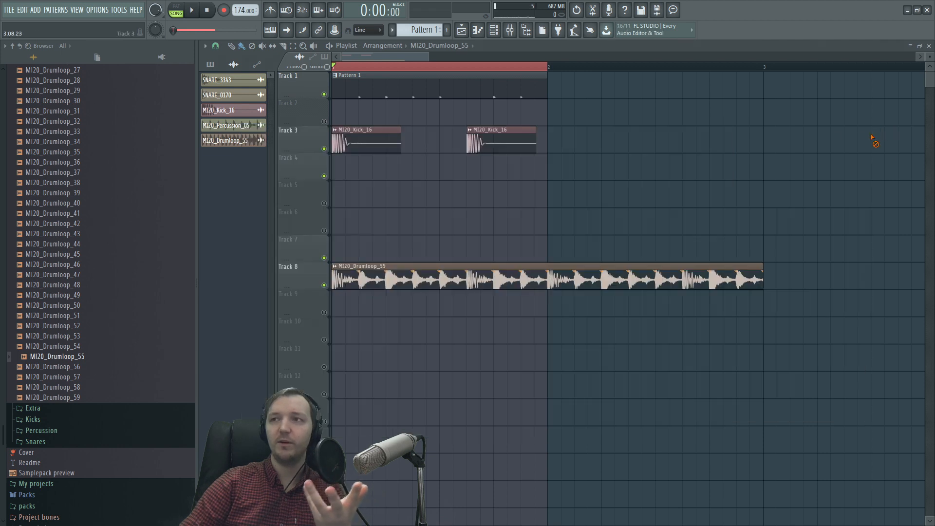
- Repeat Pattern 1 and the two kick clips in bar 2 and clear the playlist's time selection
mouse_move(649, 199)
left_mouse_down()
mouse_move(375, 89)
mouse_move(674, 75)
mouse_move(639, 82)
left_mouse_up()
left_click(437, 199, "ctrl")
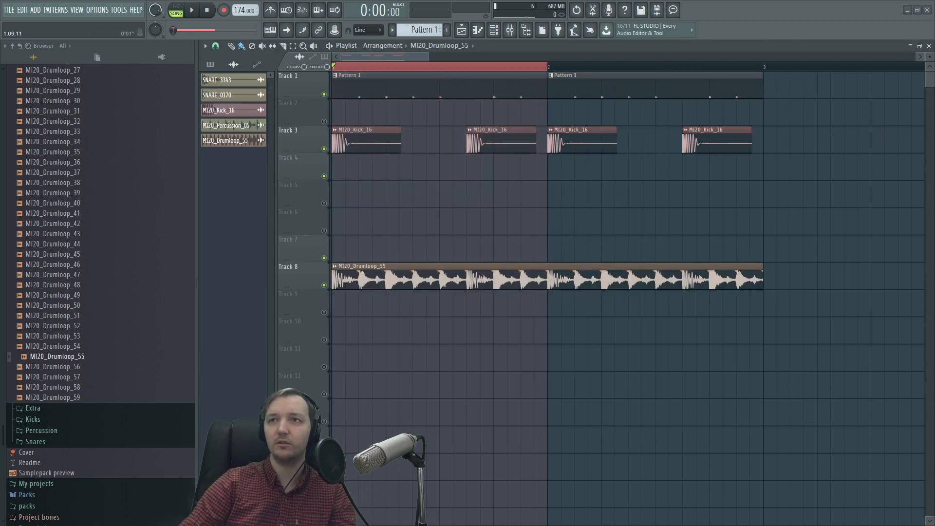
left_click(447, 199, "ctrl")
- Lower the volume multiplier of the MI20_Drumloop_55 channel and audition it with the two-bar beat
double_click(411, 269)
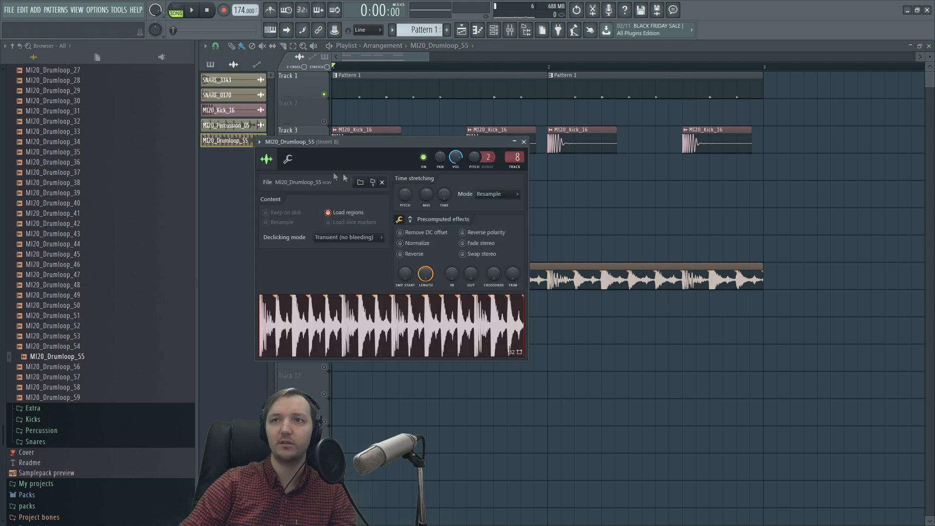
left_click_drag(306, 165, 300, 167)
left_click(283, 166)
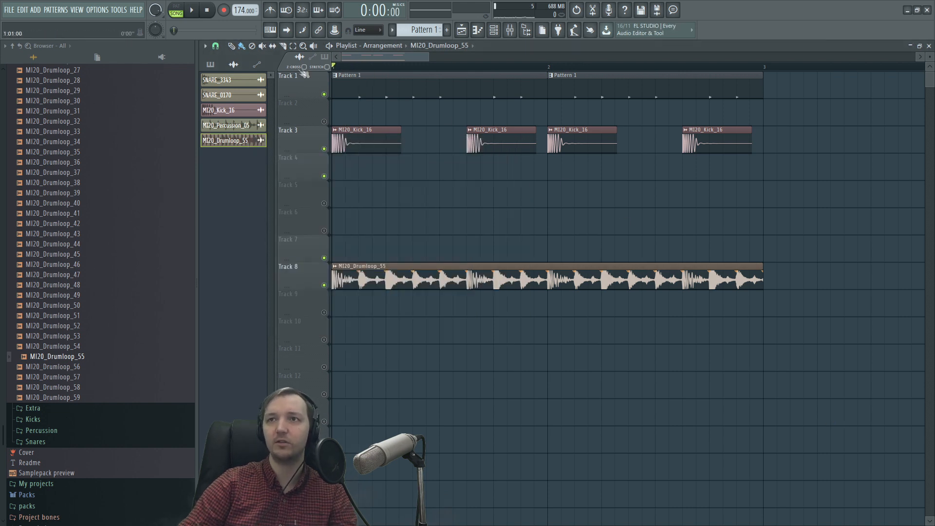
key("space")
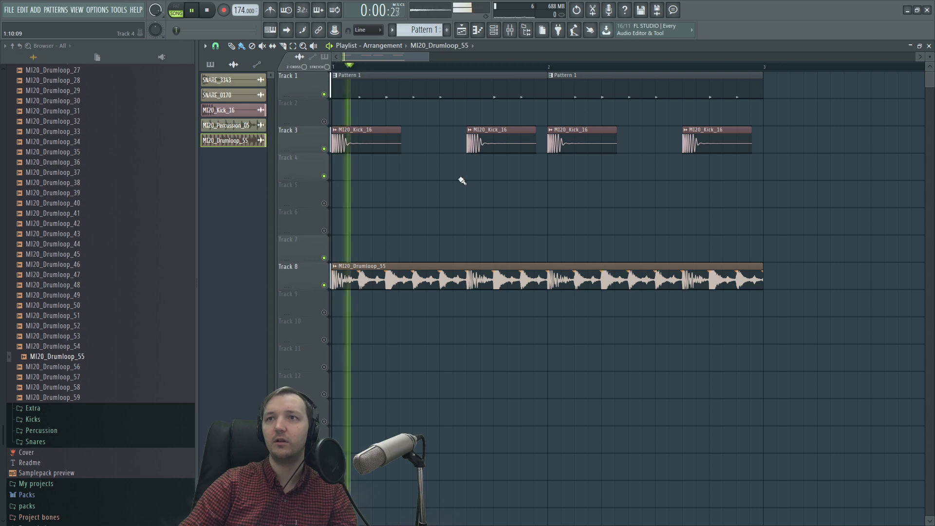
double_click(482, 282)
left_click(281, 167)
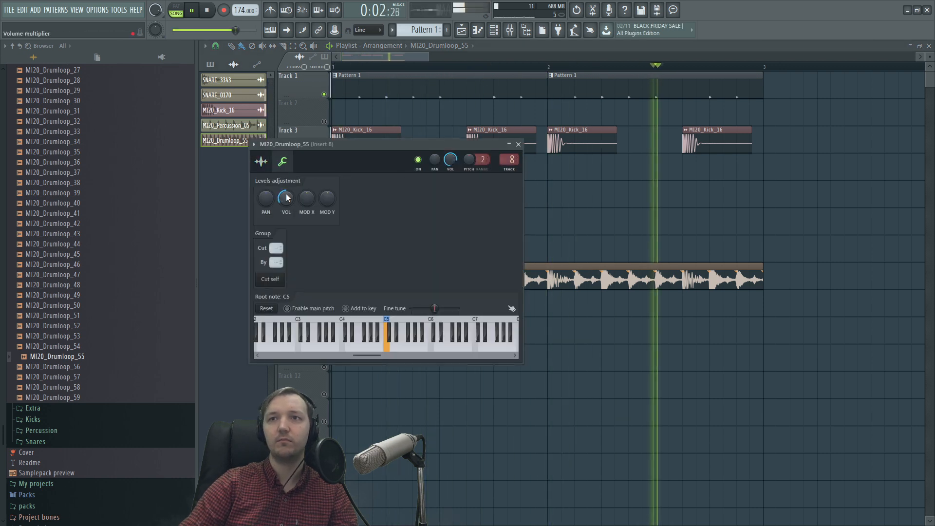
key("Escape")
key("space")
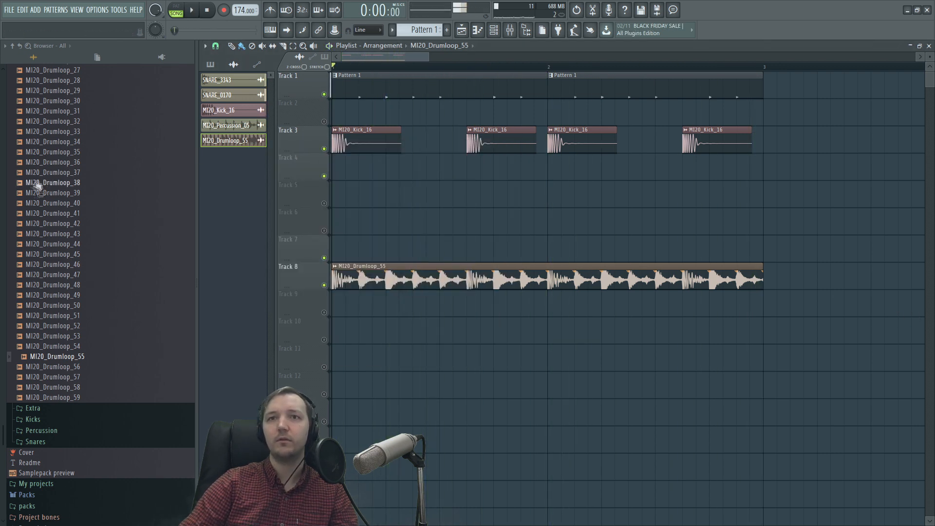
- Add a third Serum and write a chord pattern for it in Pattern 5
scroll(38, 189, "up", 8)
left_click(55, 161)
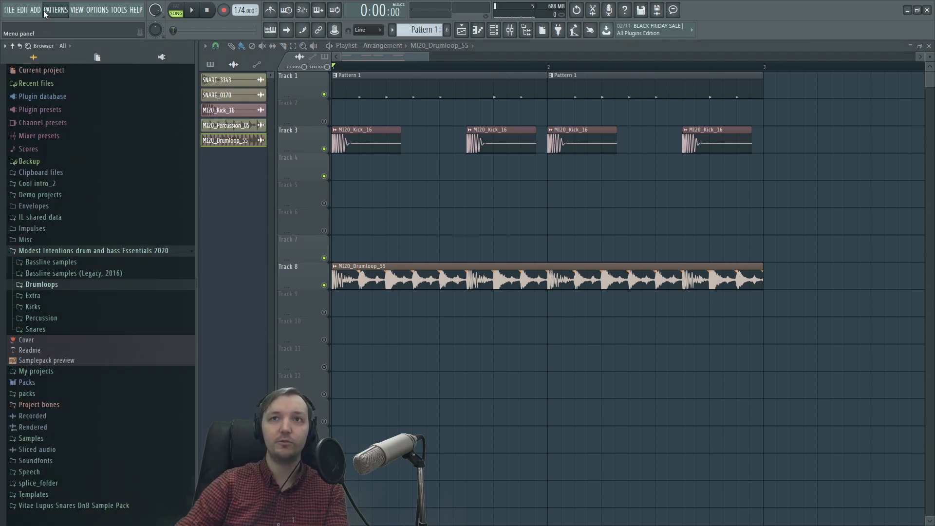
left_click(499, 72)
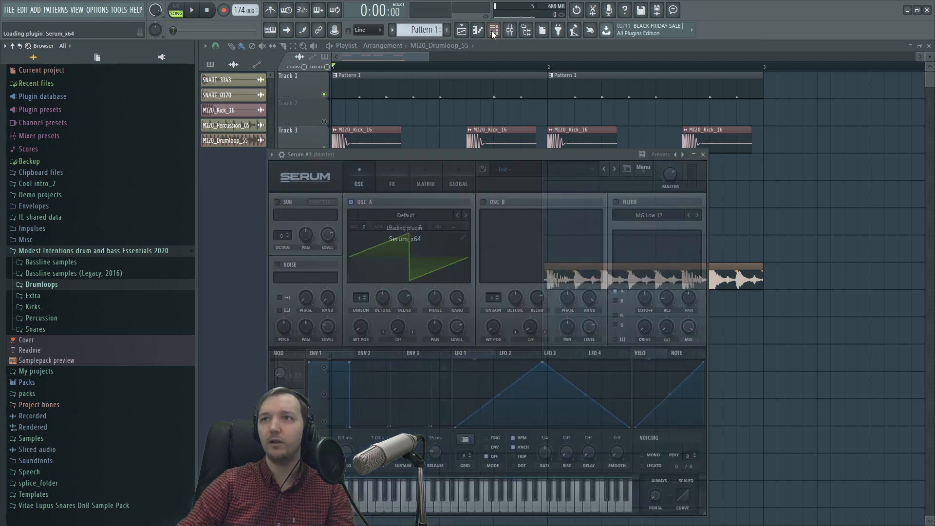
left_click_drag(430, 30, 431, 26)
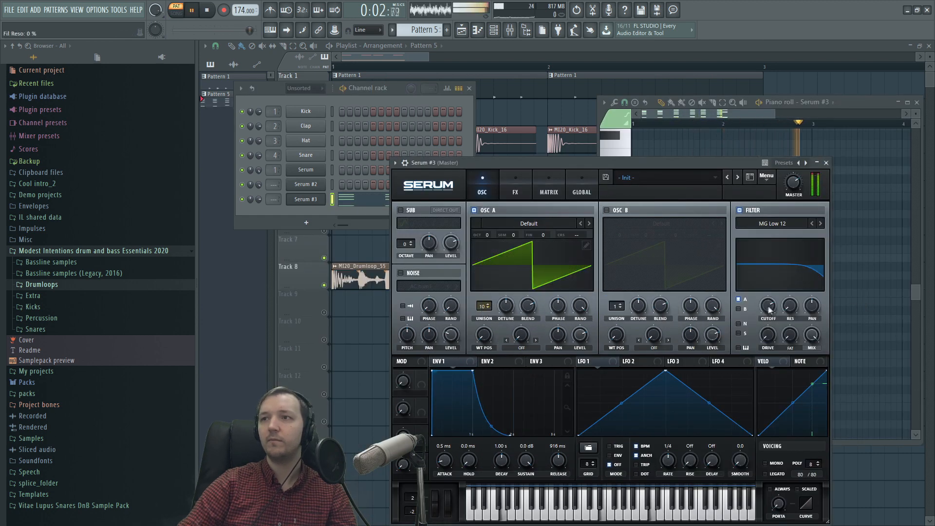
- In Serum #3, raise the MG Low 12 filter cutoff, turn on oscillator B and reshape LFO 1 with an early peak
left_click_drag(769, 309, 768, 261)
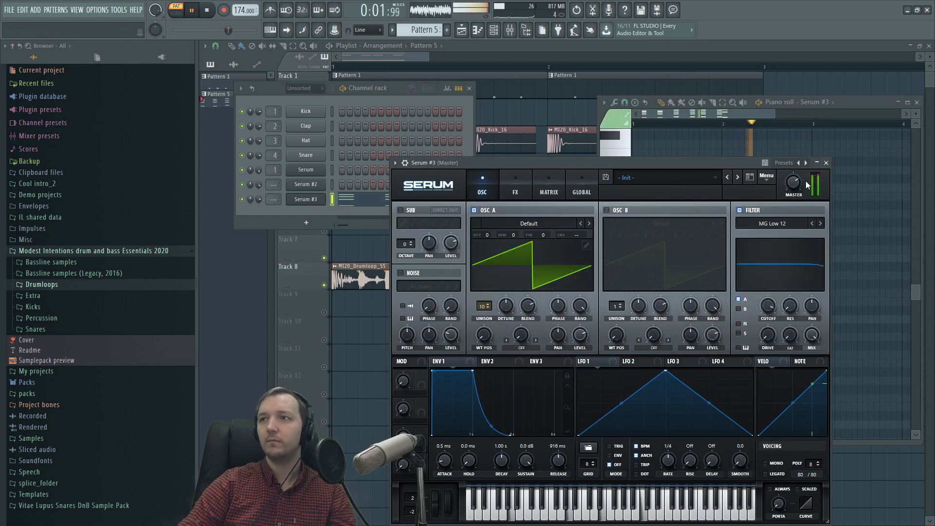
left_click(516, 190)
left_click(405, 329)
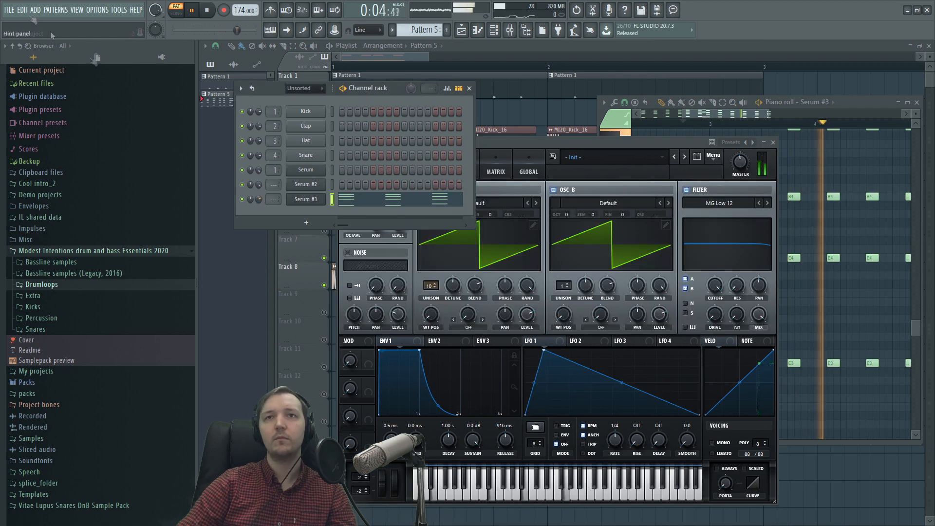
key("space")
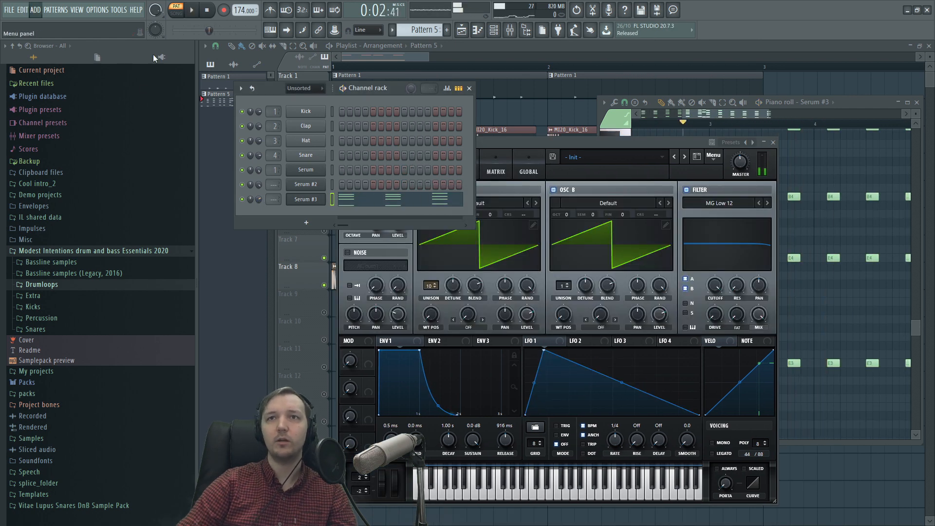
- Add a fourth Serum as bass under the chords, with the ICanHasKick wavetable on oscillator B and the sub at octave -1
left_click(160, 37)
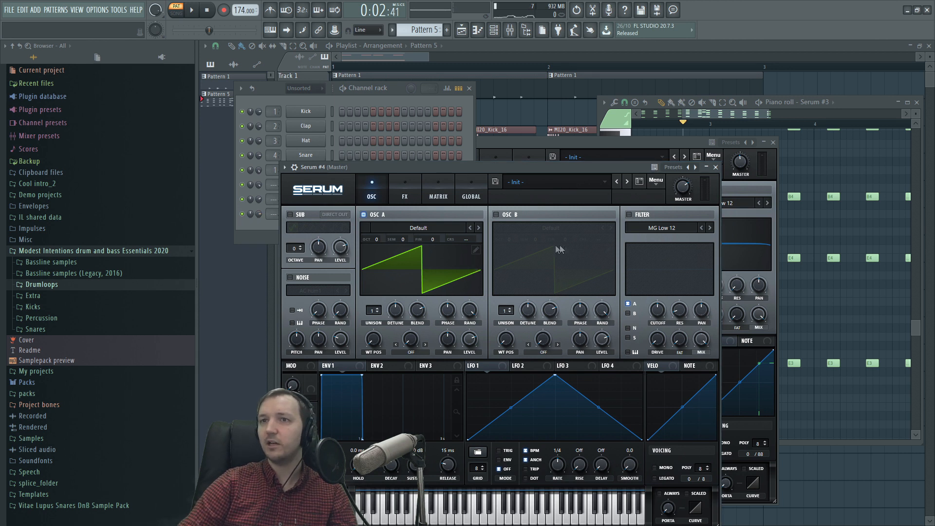
left_click(378, 130)
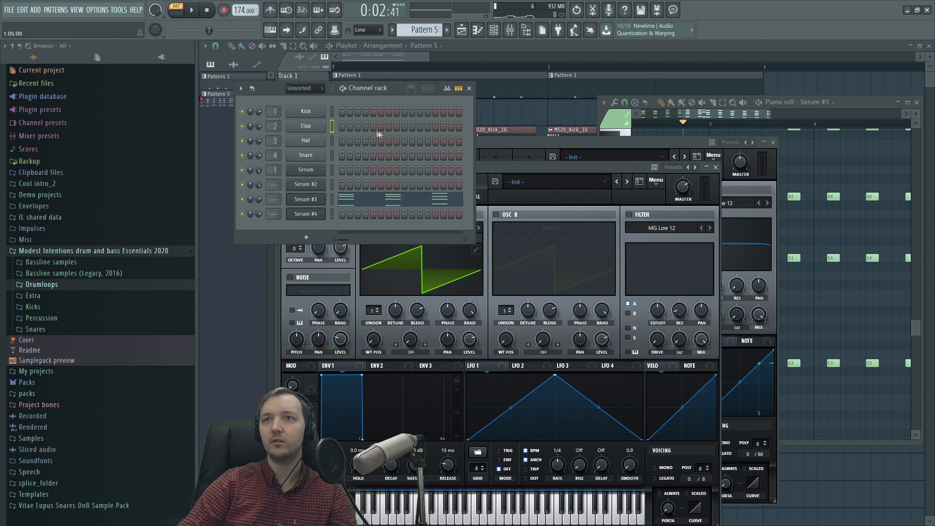
key("F7")
key("space")
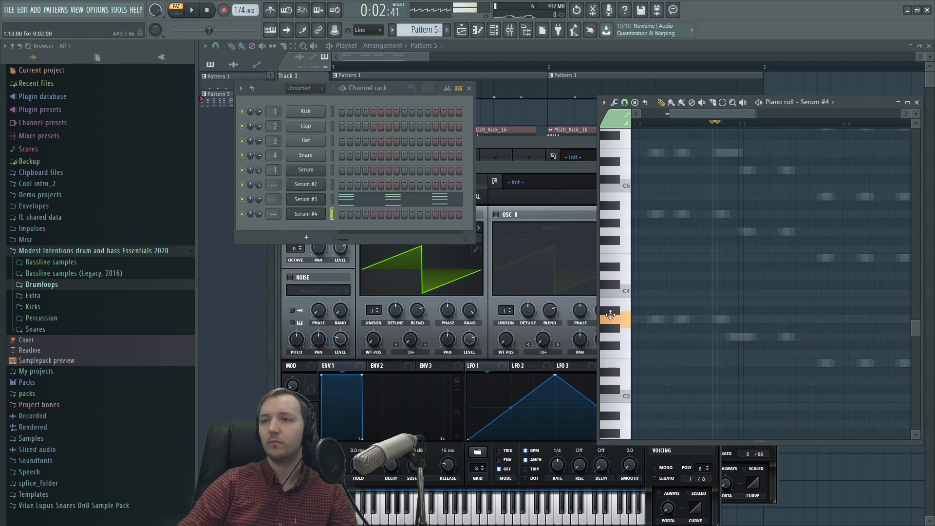
left_click(430, 389)
left_click_drag(342, 245, 294, 253)
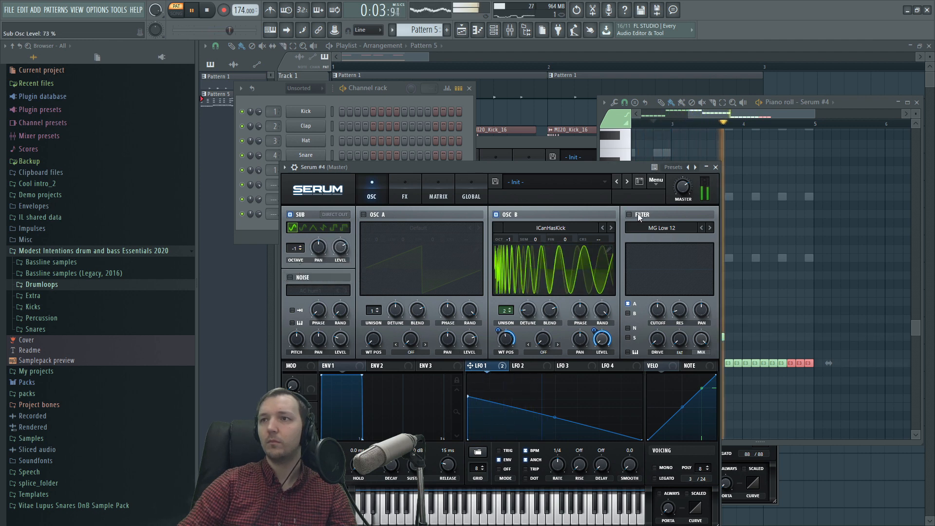
- Place Pattern 5 on playlist track 10 and copy the Pattern 1, kick and drumloop clips to bars 3 and 4
right_click(837, 327)
left_click(574, 52)
key("space")
left_click_drag(482, 333, 347, 339)
right_click(325, 340)
right_click(325, 340)
scroll(467, 312, "down", 4)
left_click_drag(574, 293, 597, 87)
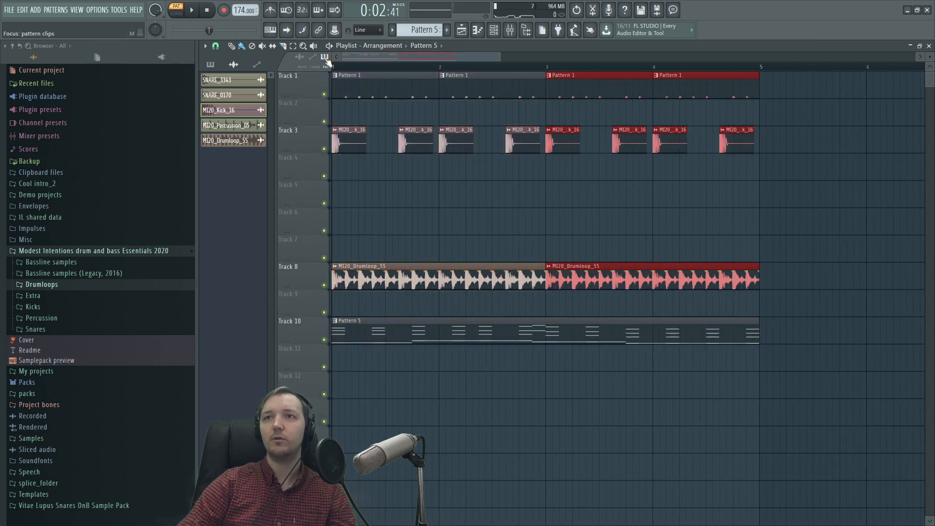
- Play the four-bar arrangement and examine the chord and bass notes of Pattern 5 in Serum #3's piano roll
key("space")
left_click(478, 393)
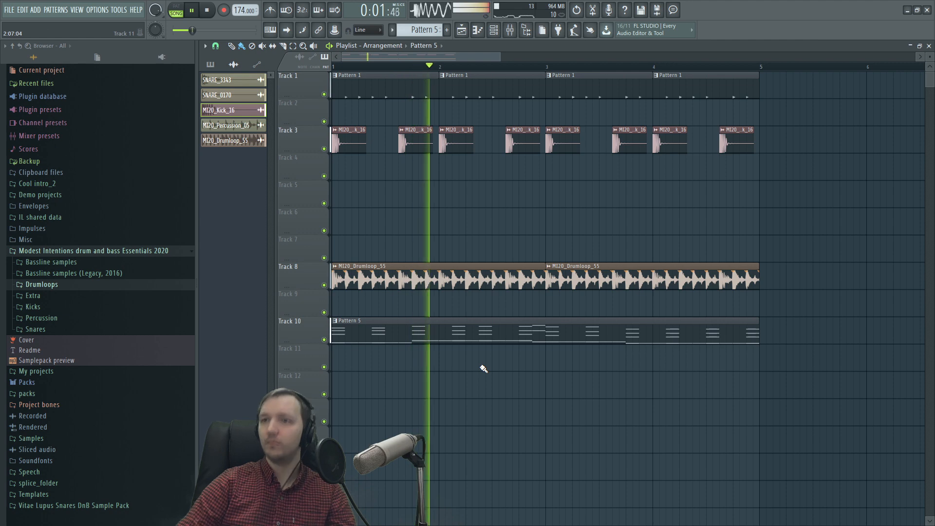
double_click(524, 338)
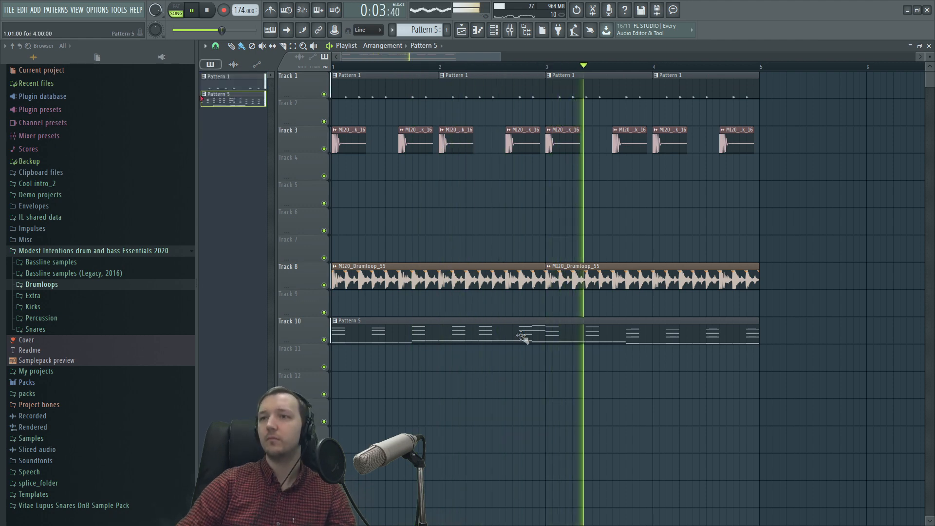
double_click(859, 100)
scroll(365, 215, "up", 3)
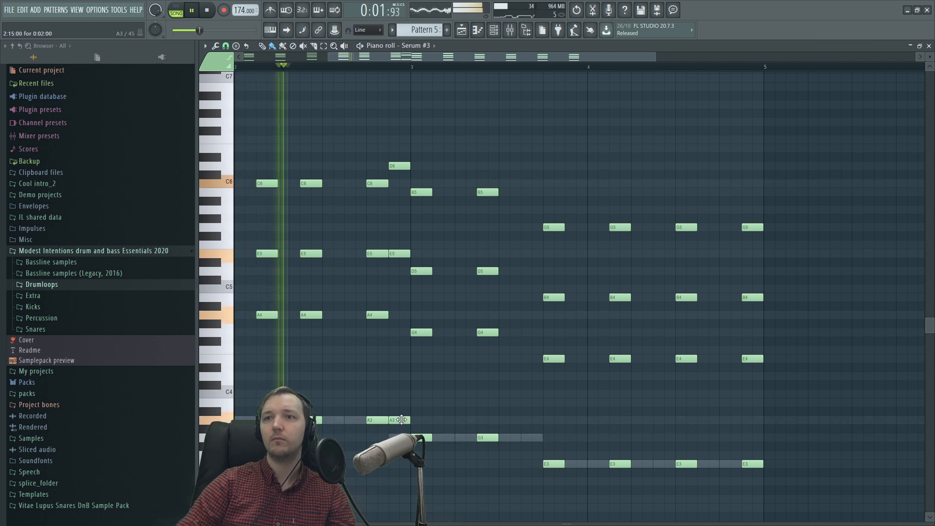
left_click(405, 419)
scroll(399, 404, "down", 2)
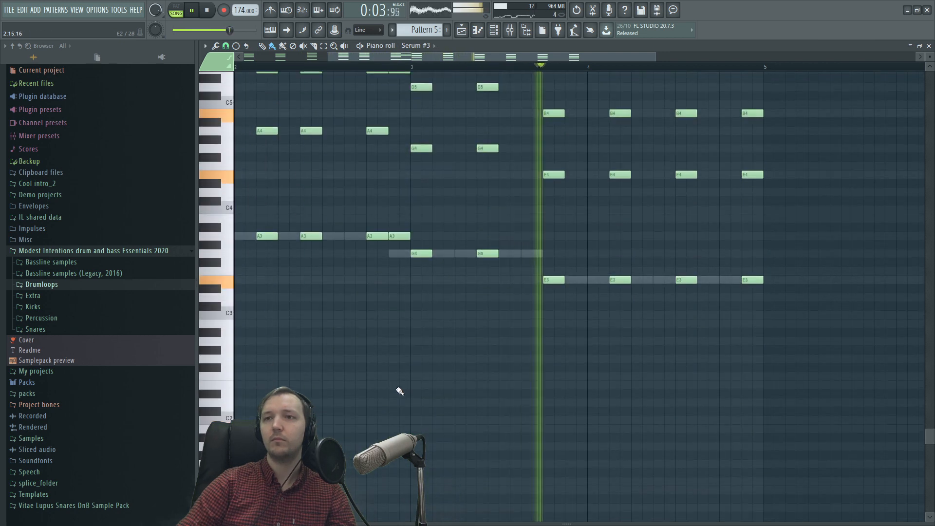
key("space")
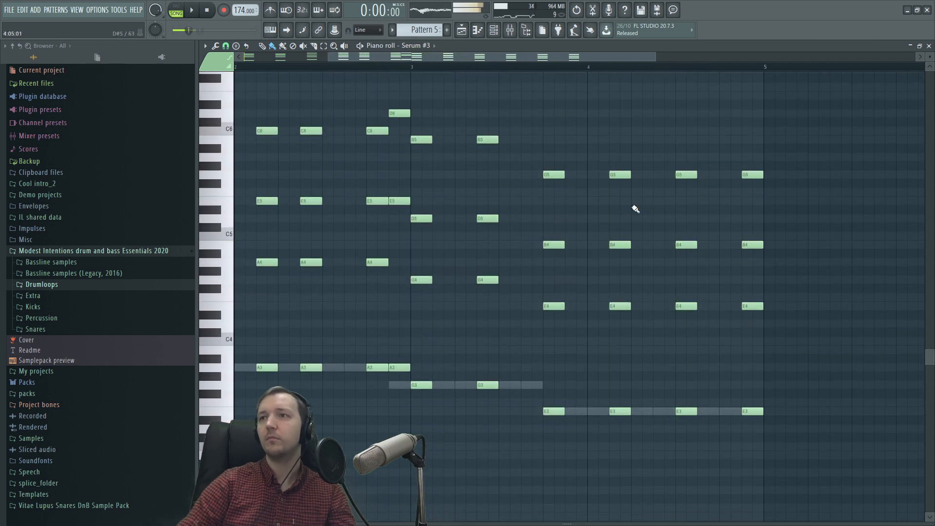
double_click(804, 47)
left_click(798, 45)
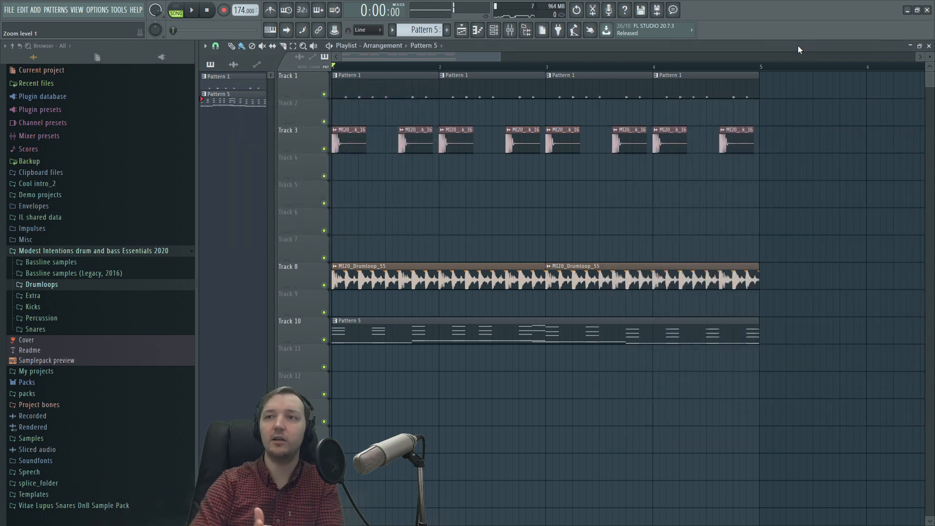